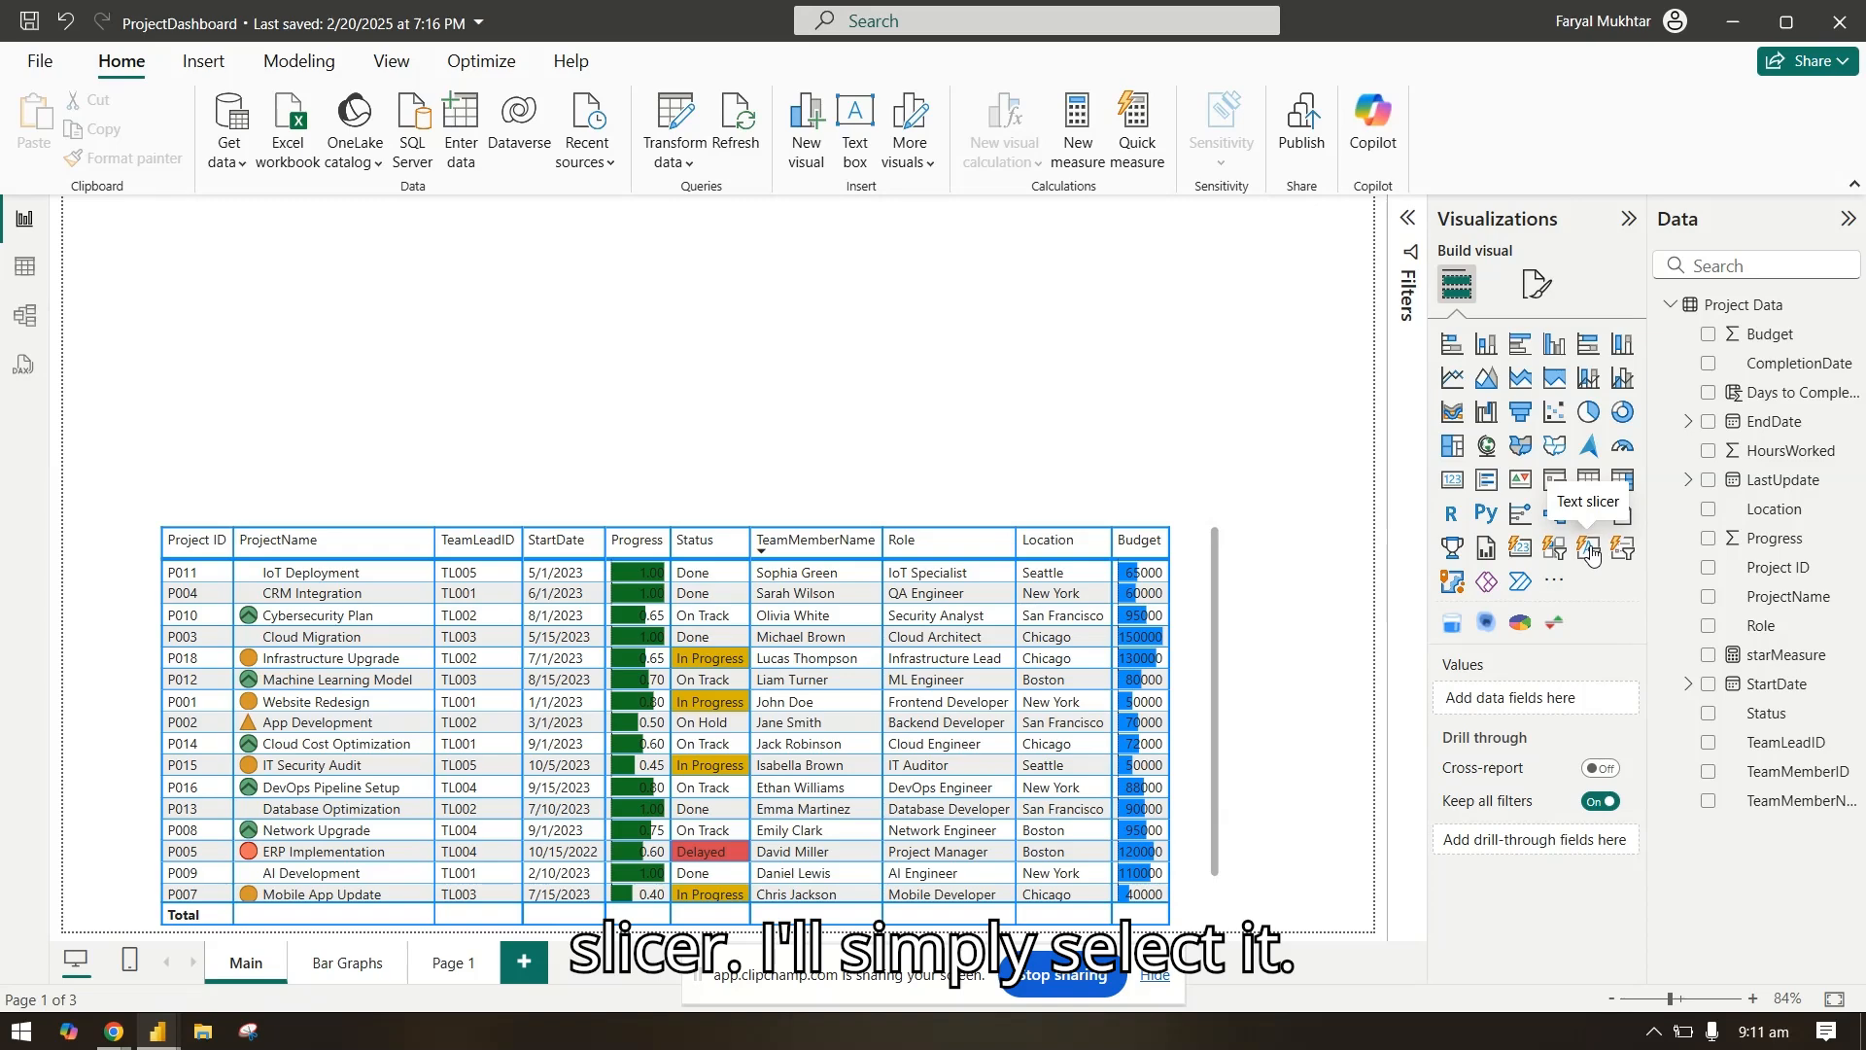
# Step: Add a text slicer to the report page and move and narrow it into a small box centred above the project table
pyautogui.click(1591, 552)
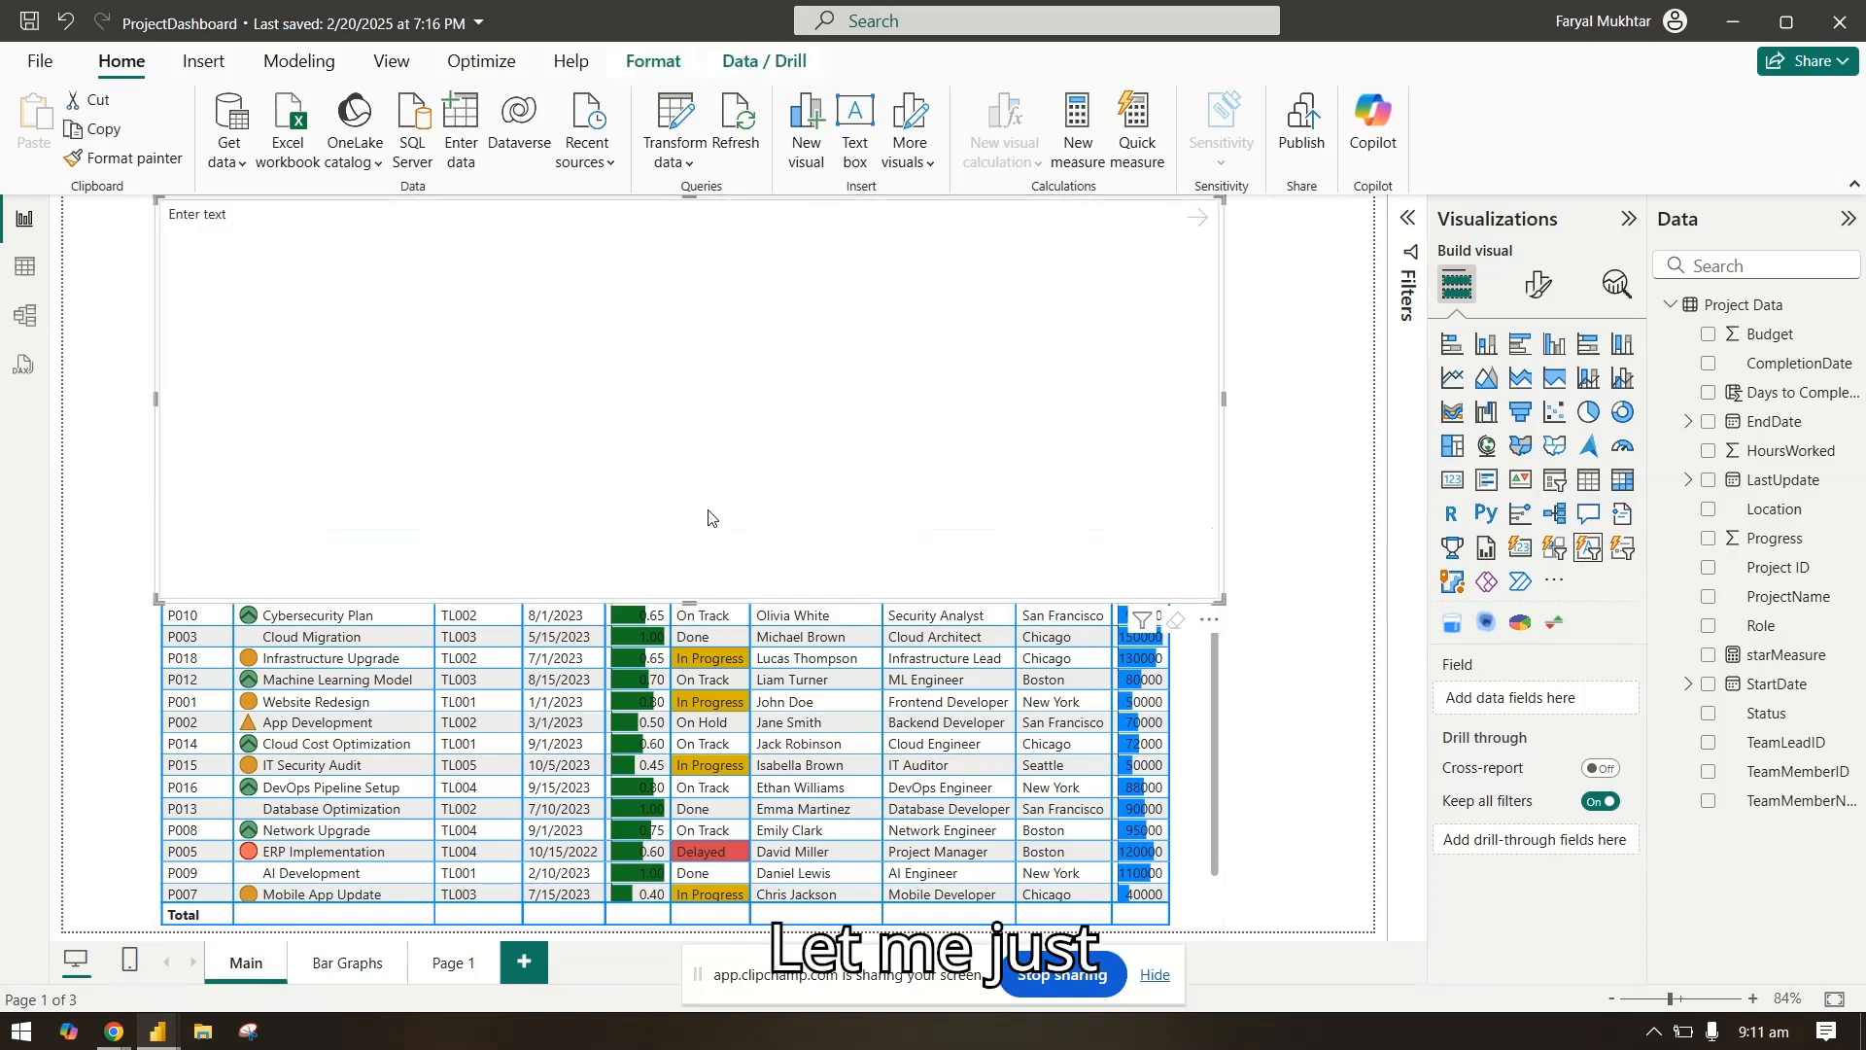
pyautogui.moveTo(708, 517); pyautogui.dragTo(761, 311)
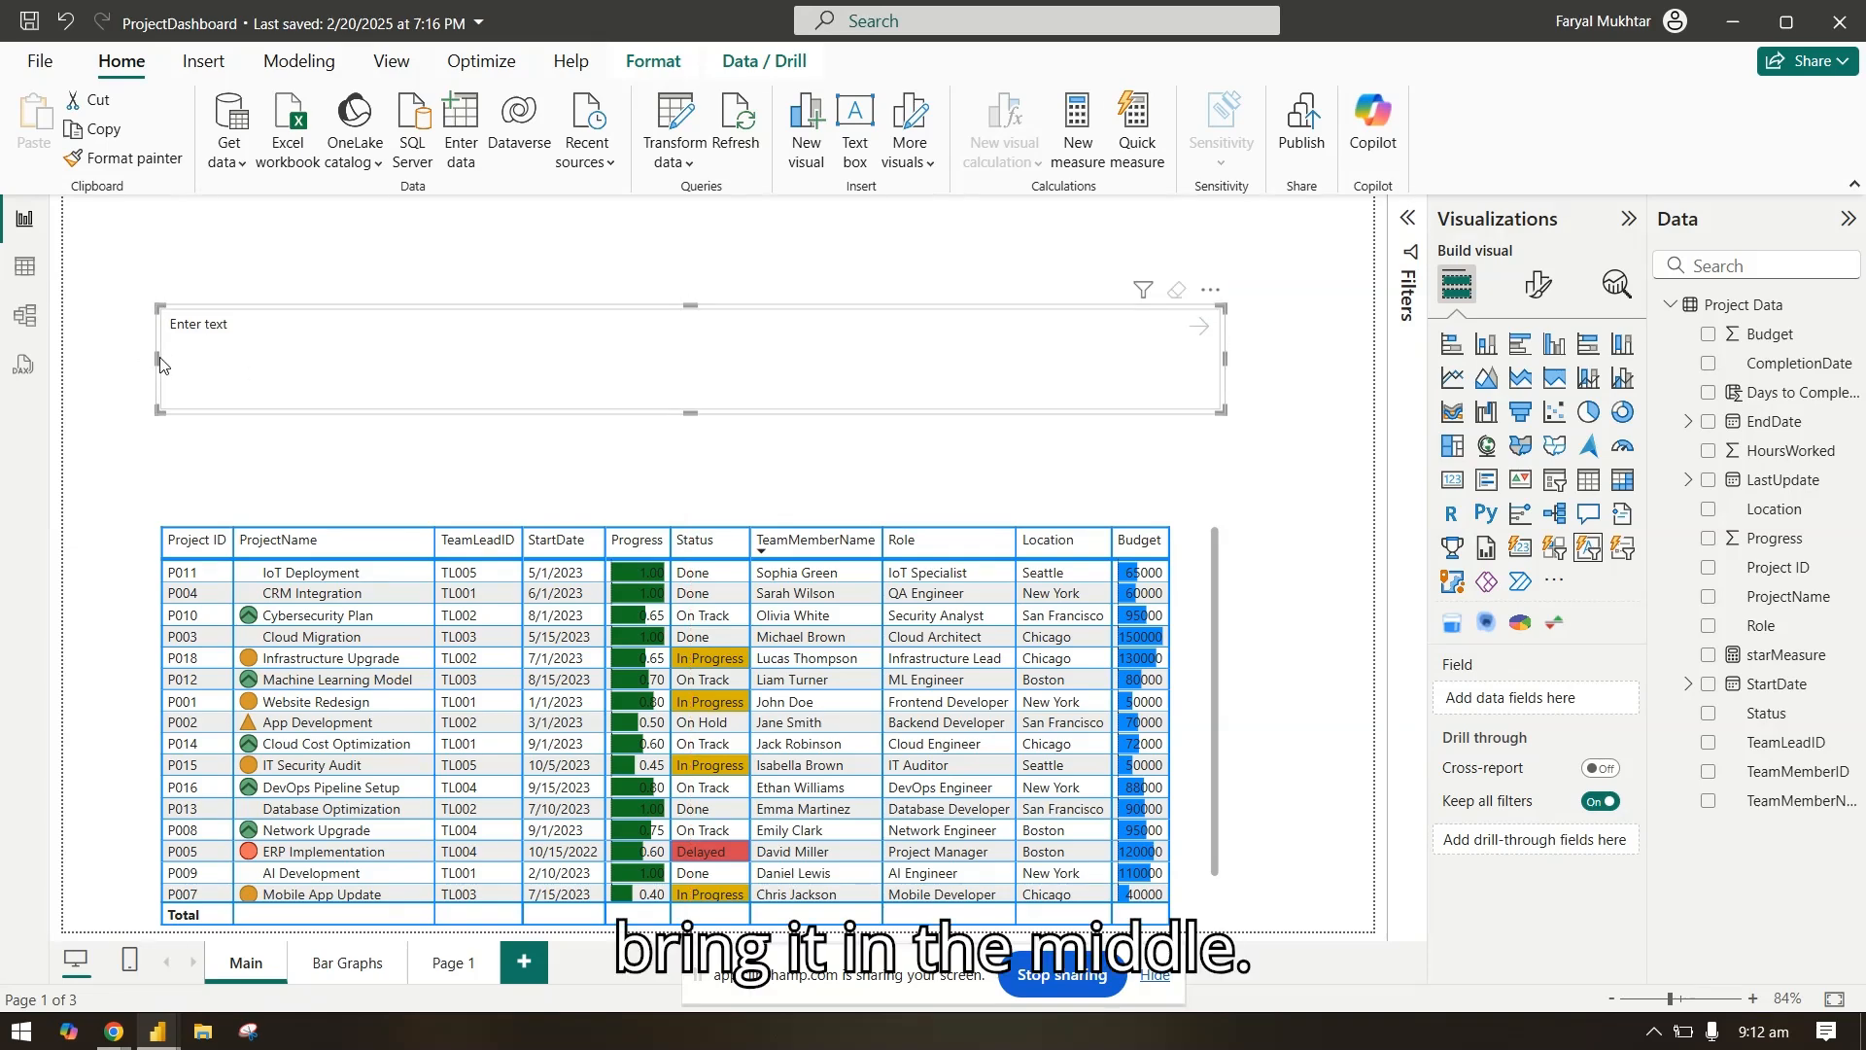
pyautogui.click(160, 364)
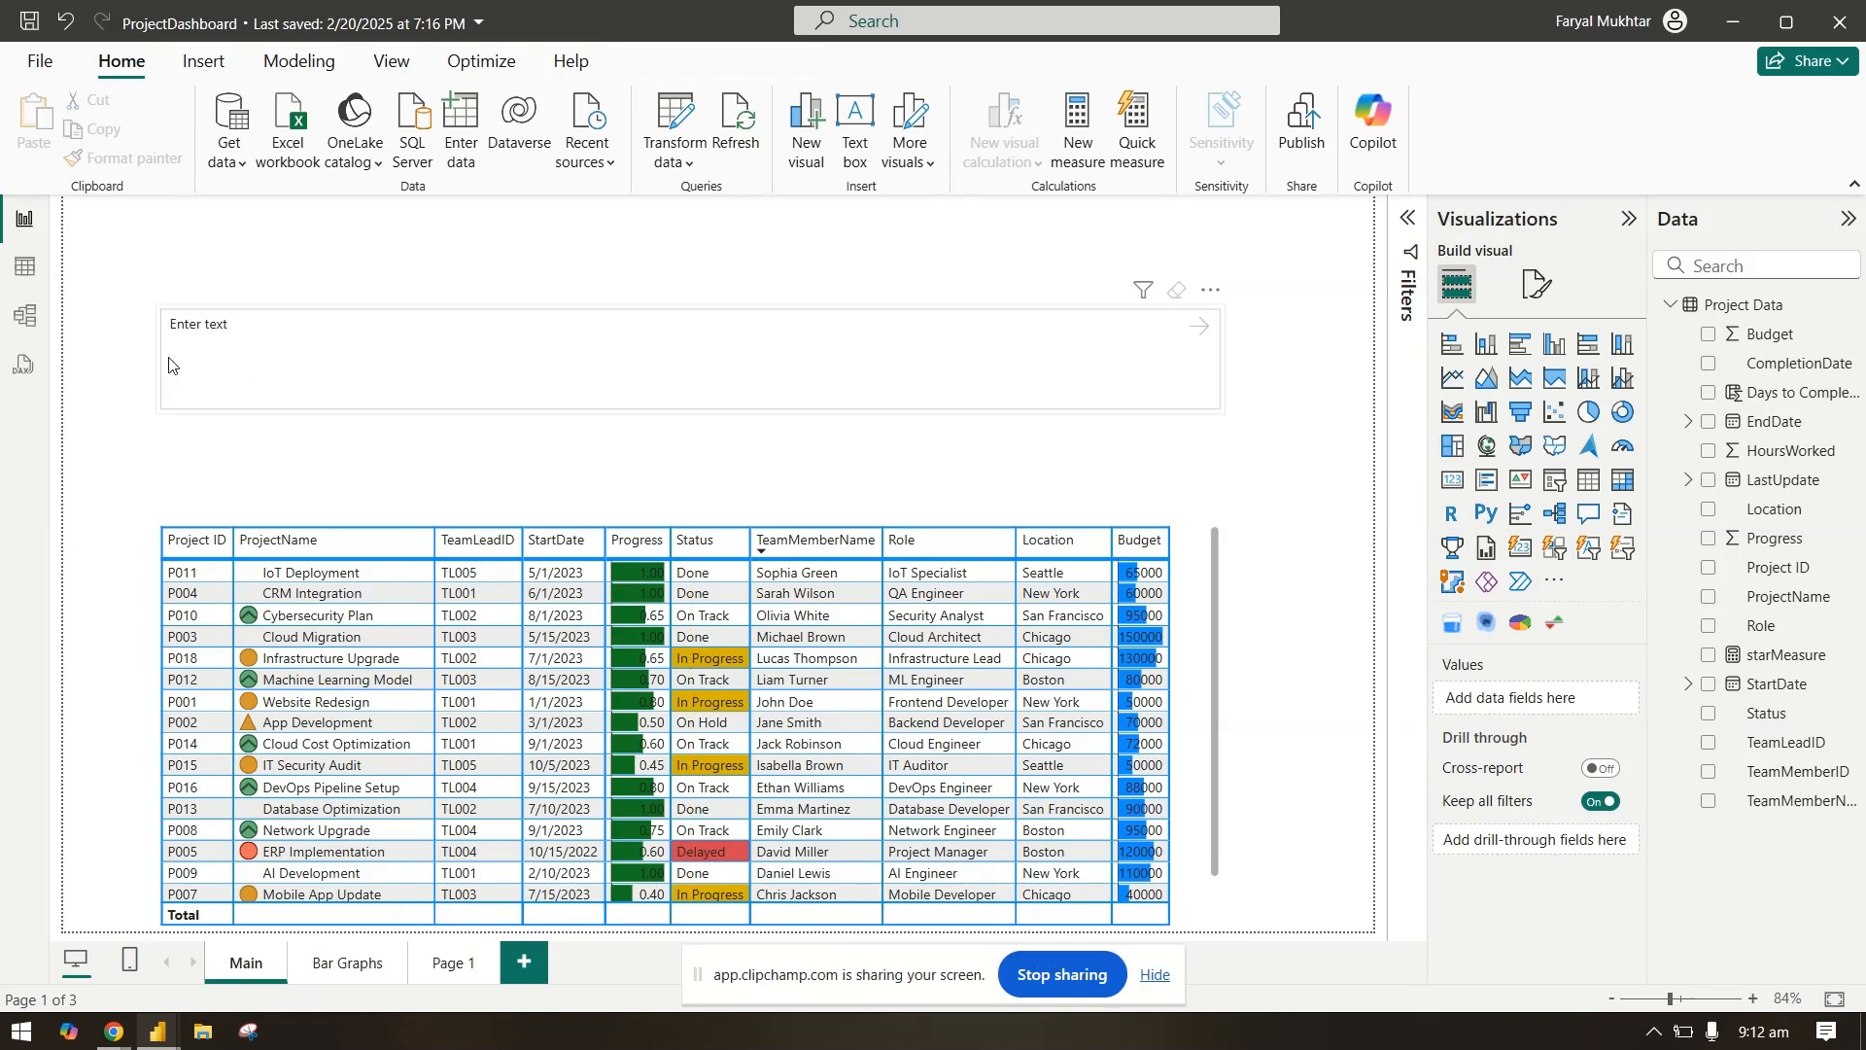
pyautogui.click(162, 365)
pyautogui.moveTo(156, 358); pyautogui.dragTo(523, 380)
pyautogui.moveTo(1224, 359); pyautogui.dragTo(818, 374)
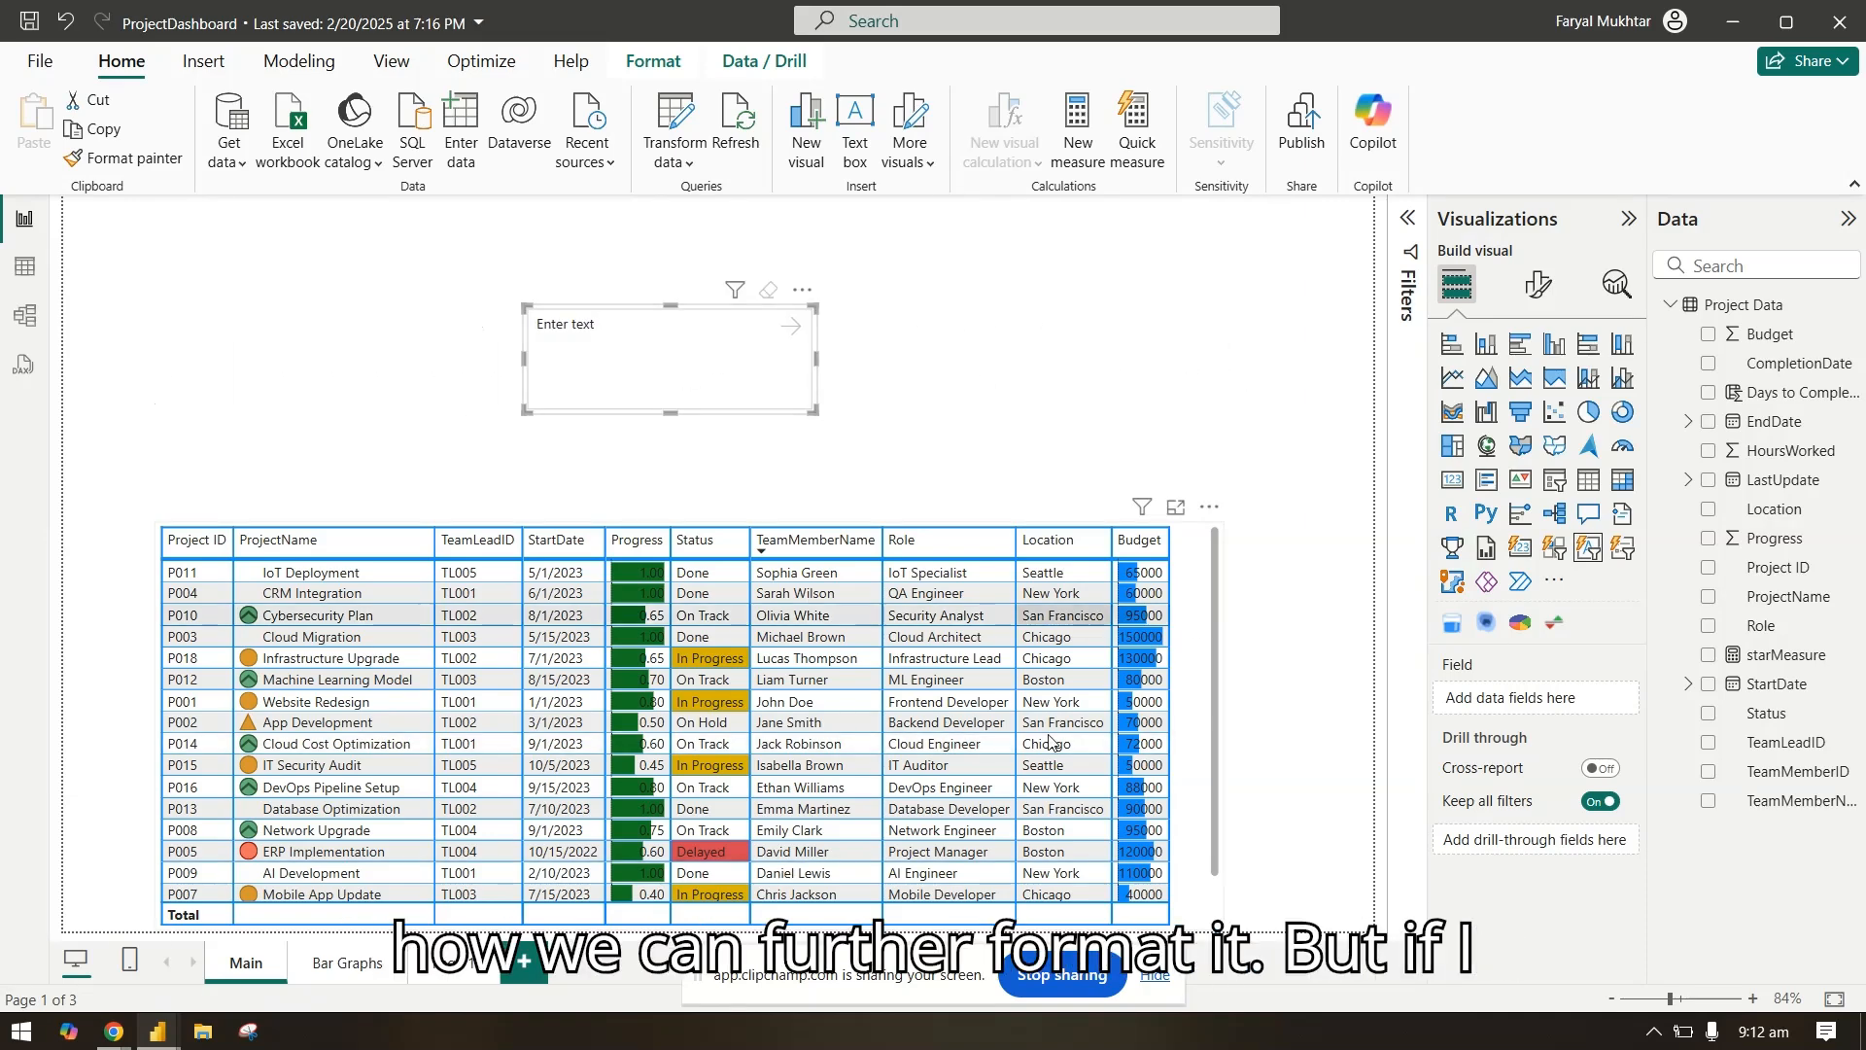
# Step: Try applying the text Done in the slicer without an assigned field, and clear the entry
pyautogui.click(641, 329)
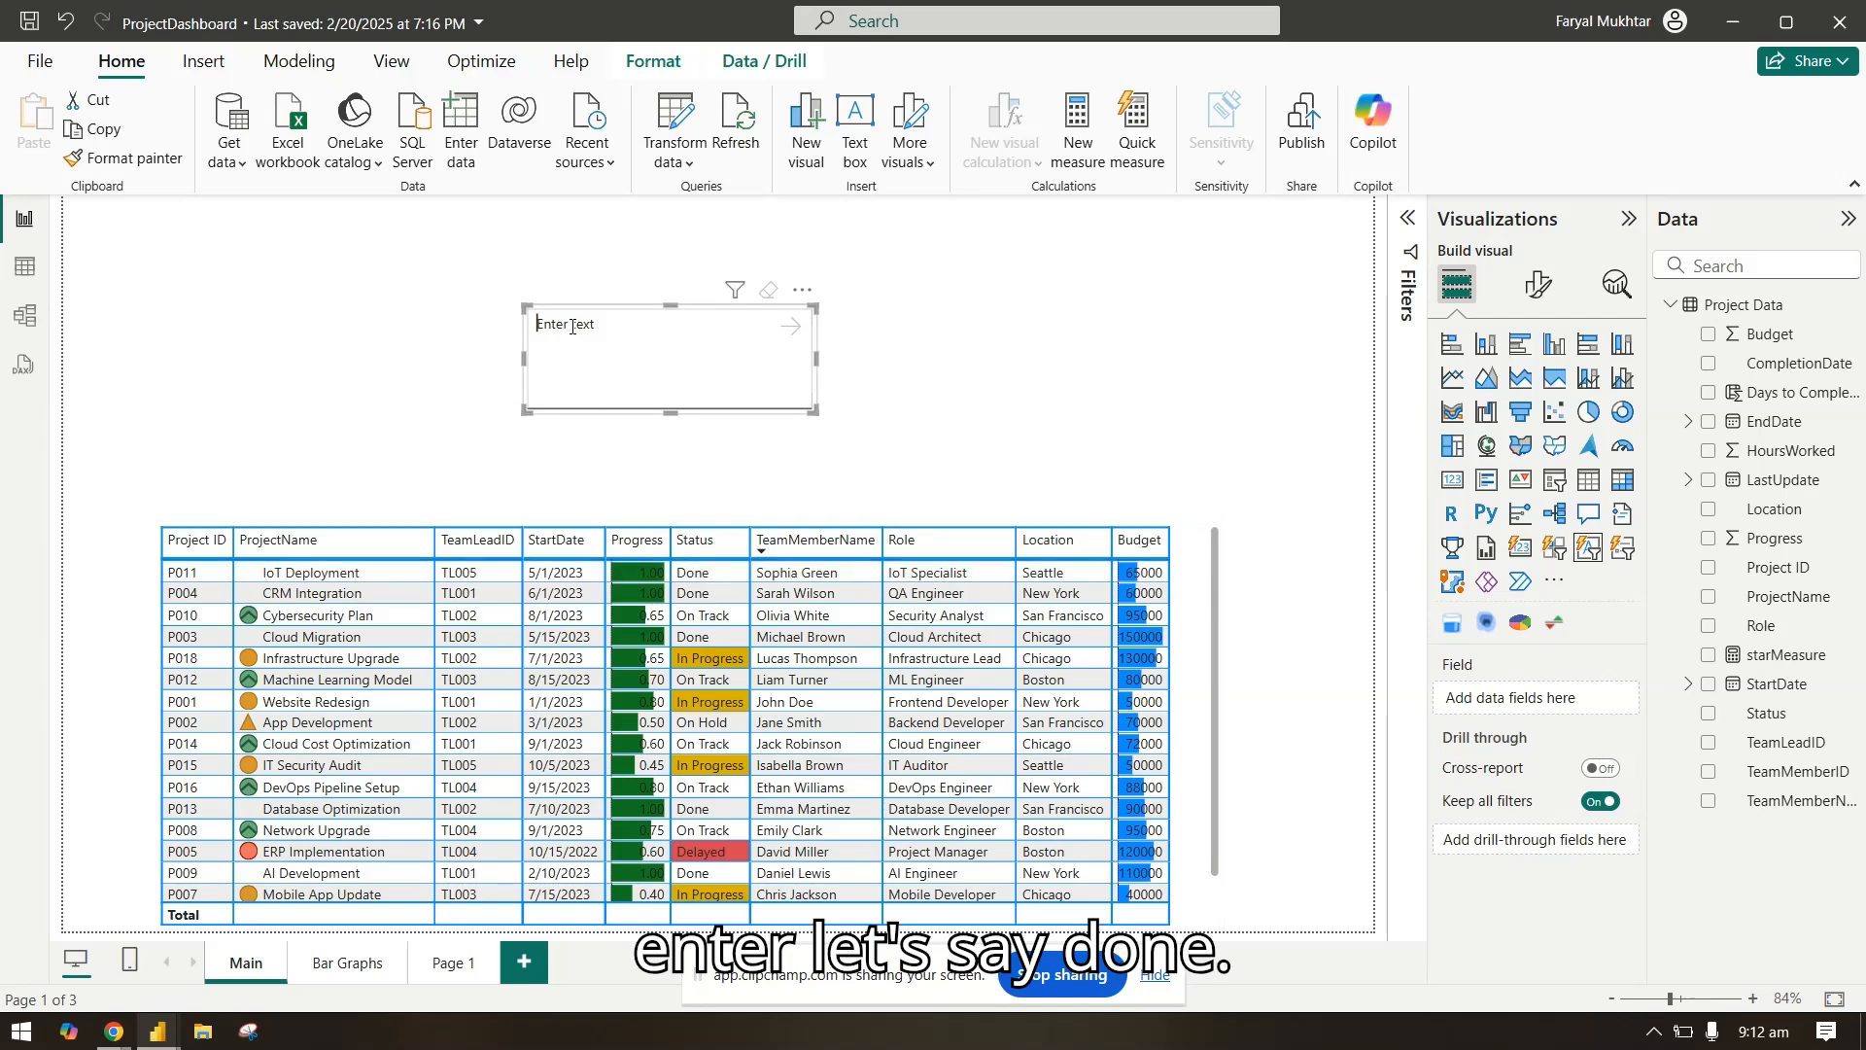
pyautogui.write('Done')
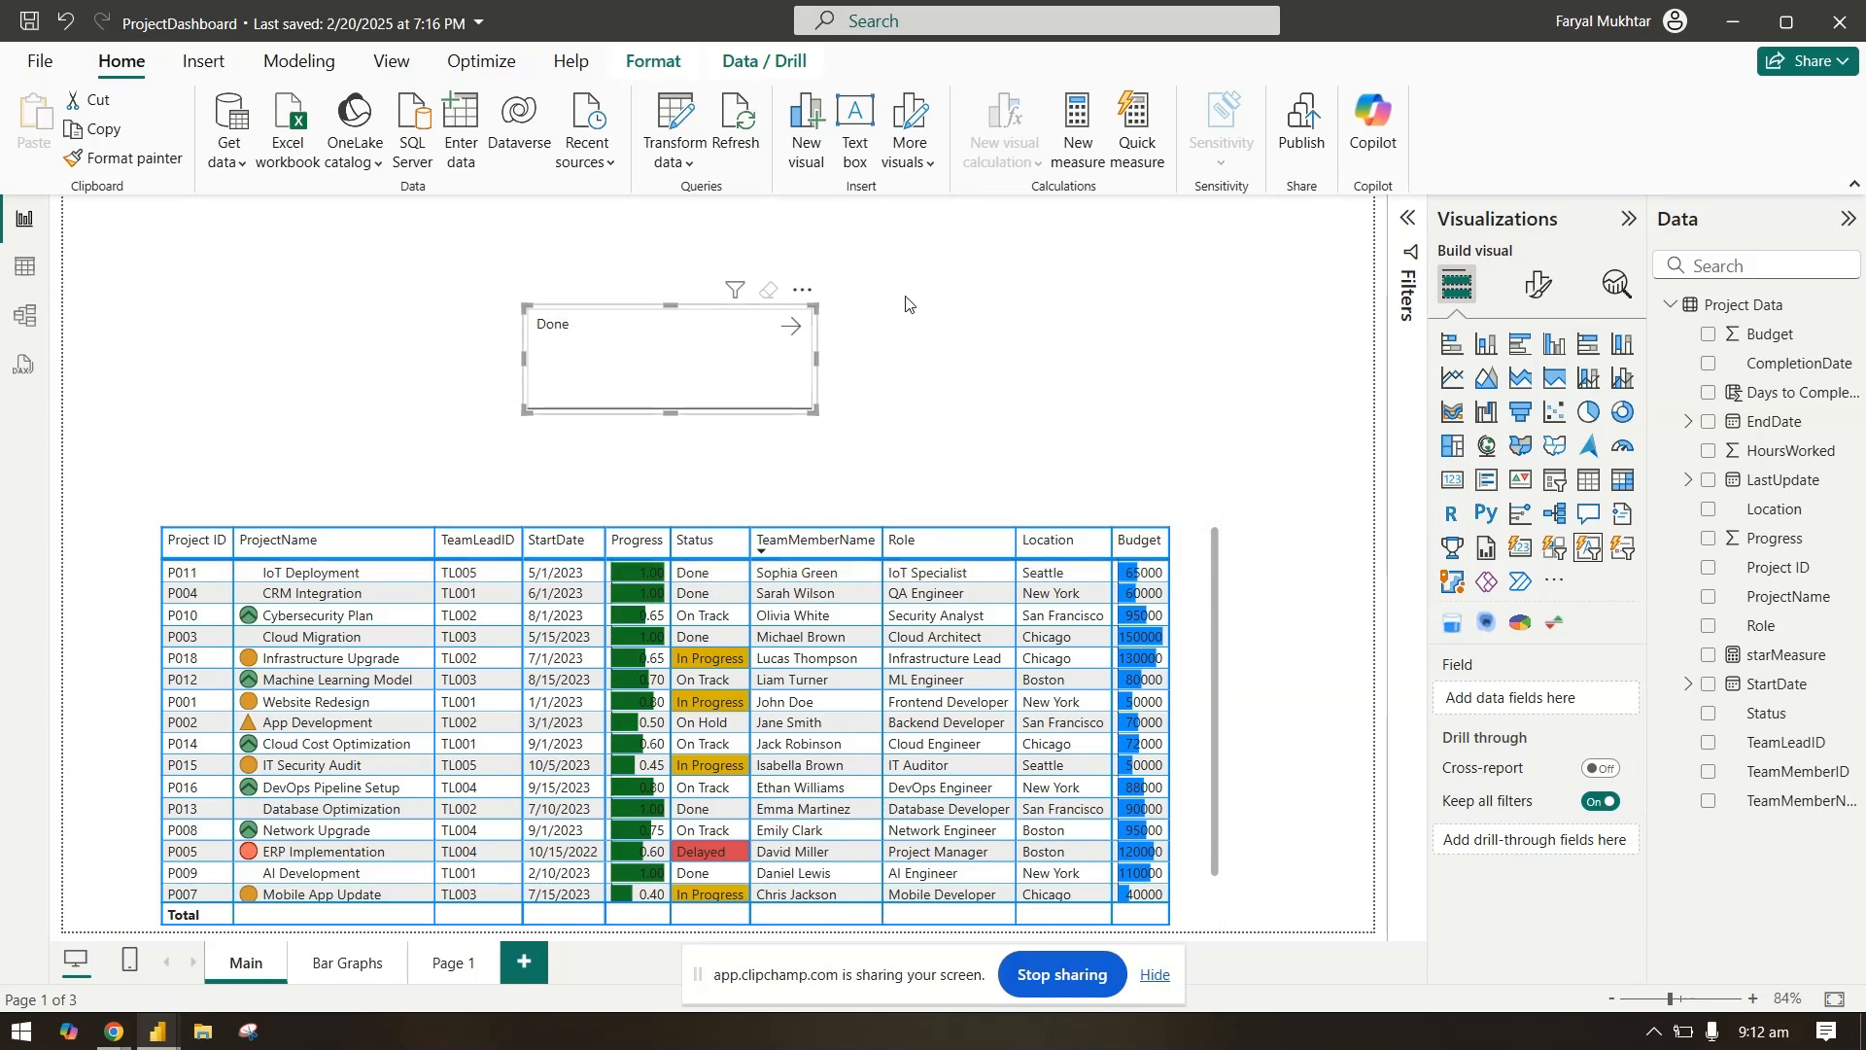
pyautogui.click(792, 327)
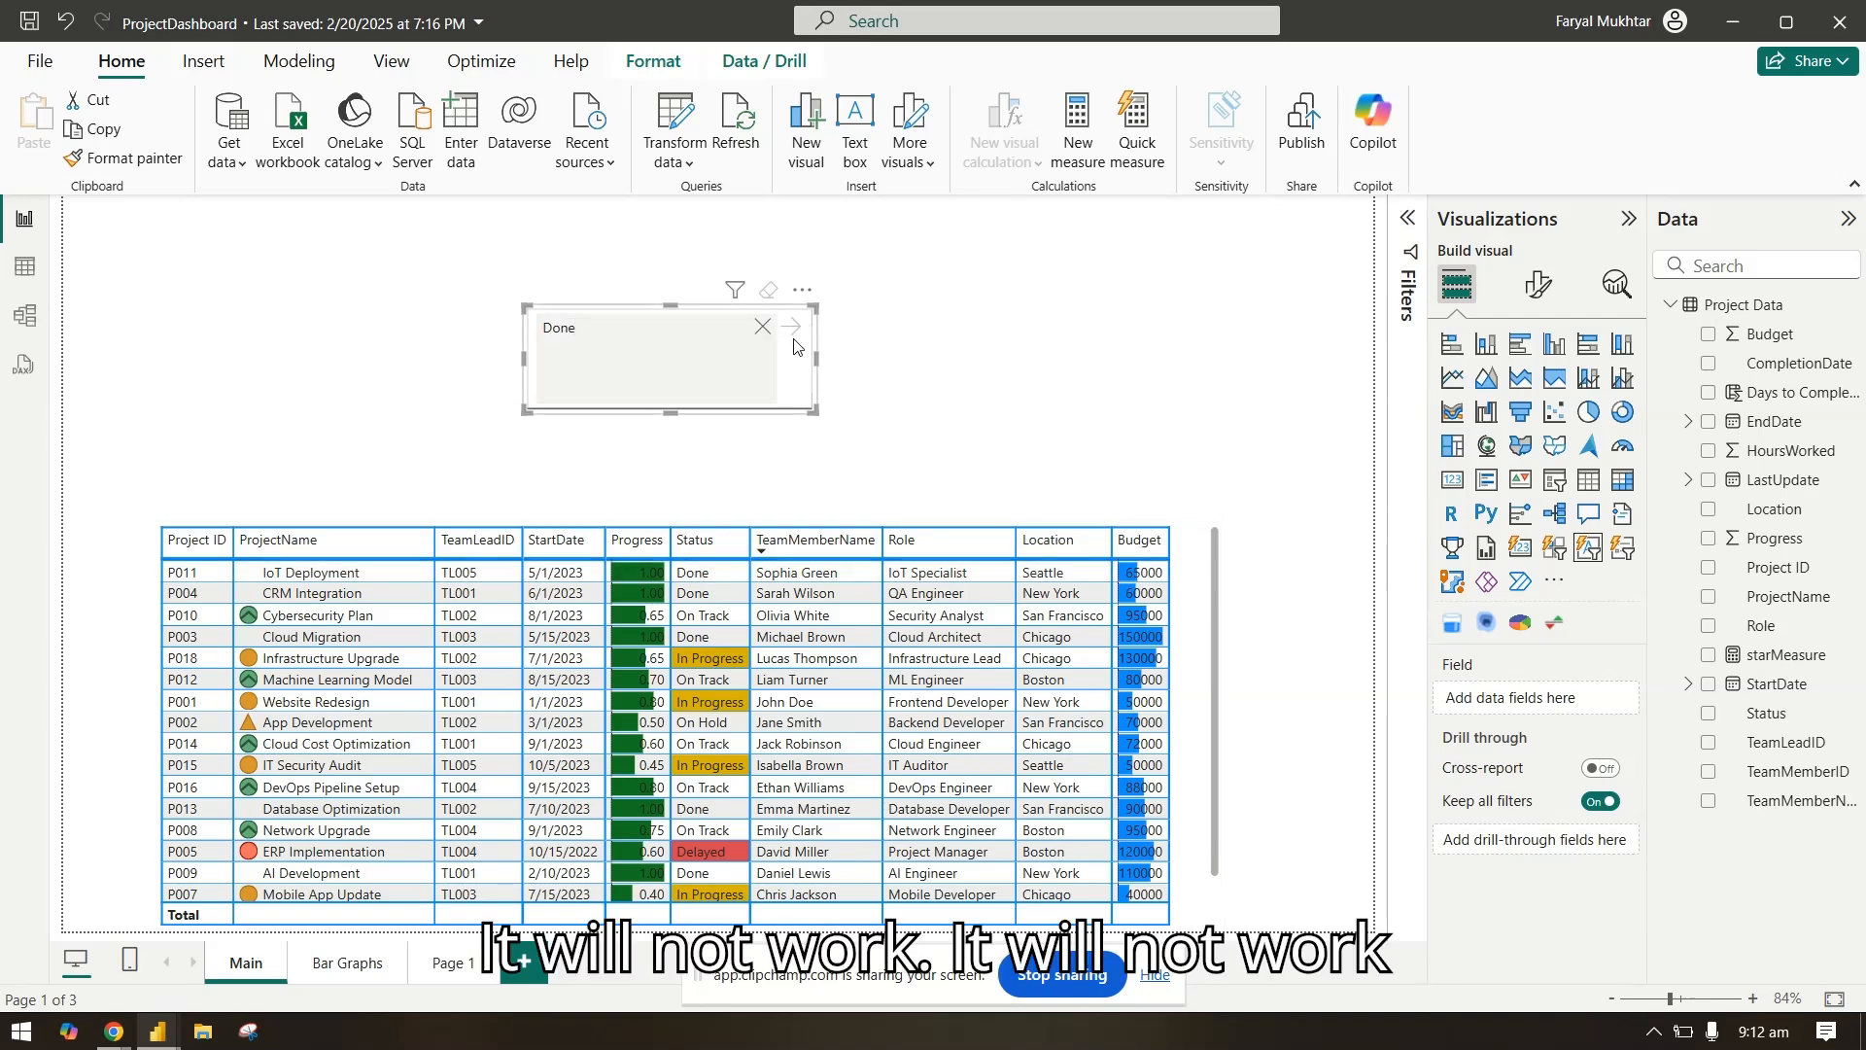
pyautogui.click(762, 327)
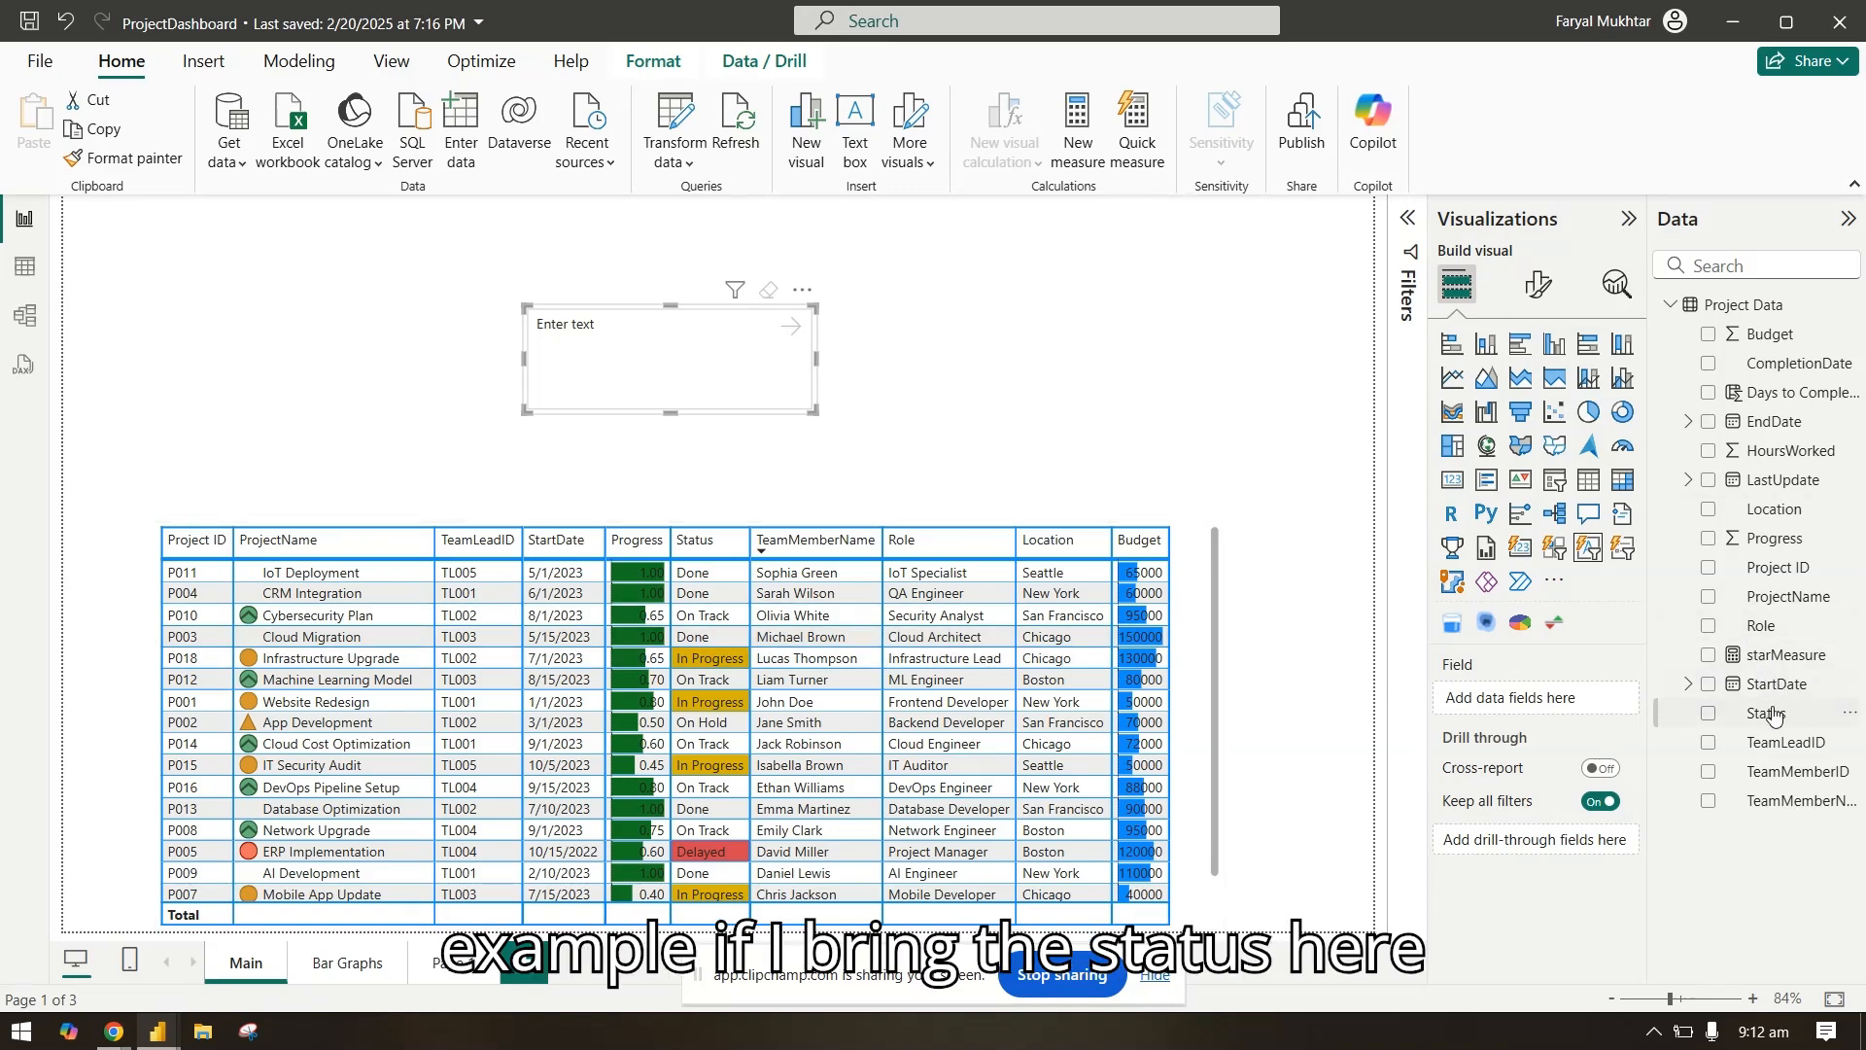
# Step: Assign the Status field to the text slicer and filter the project table by Done
pyautogui.moveTo(1771, 714); pyautogui.dragTo(1565, 700)
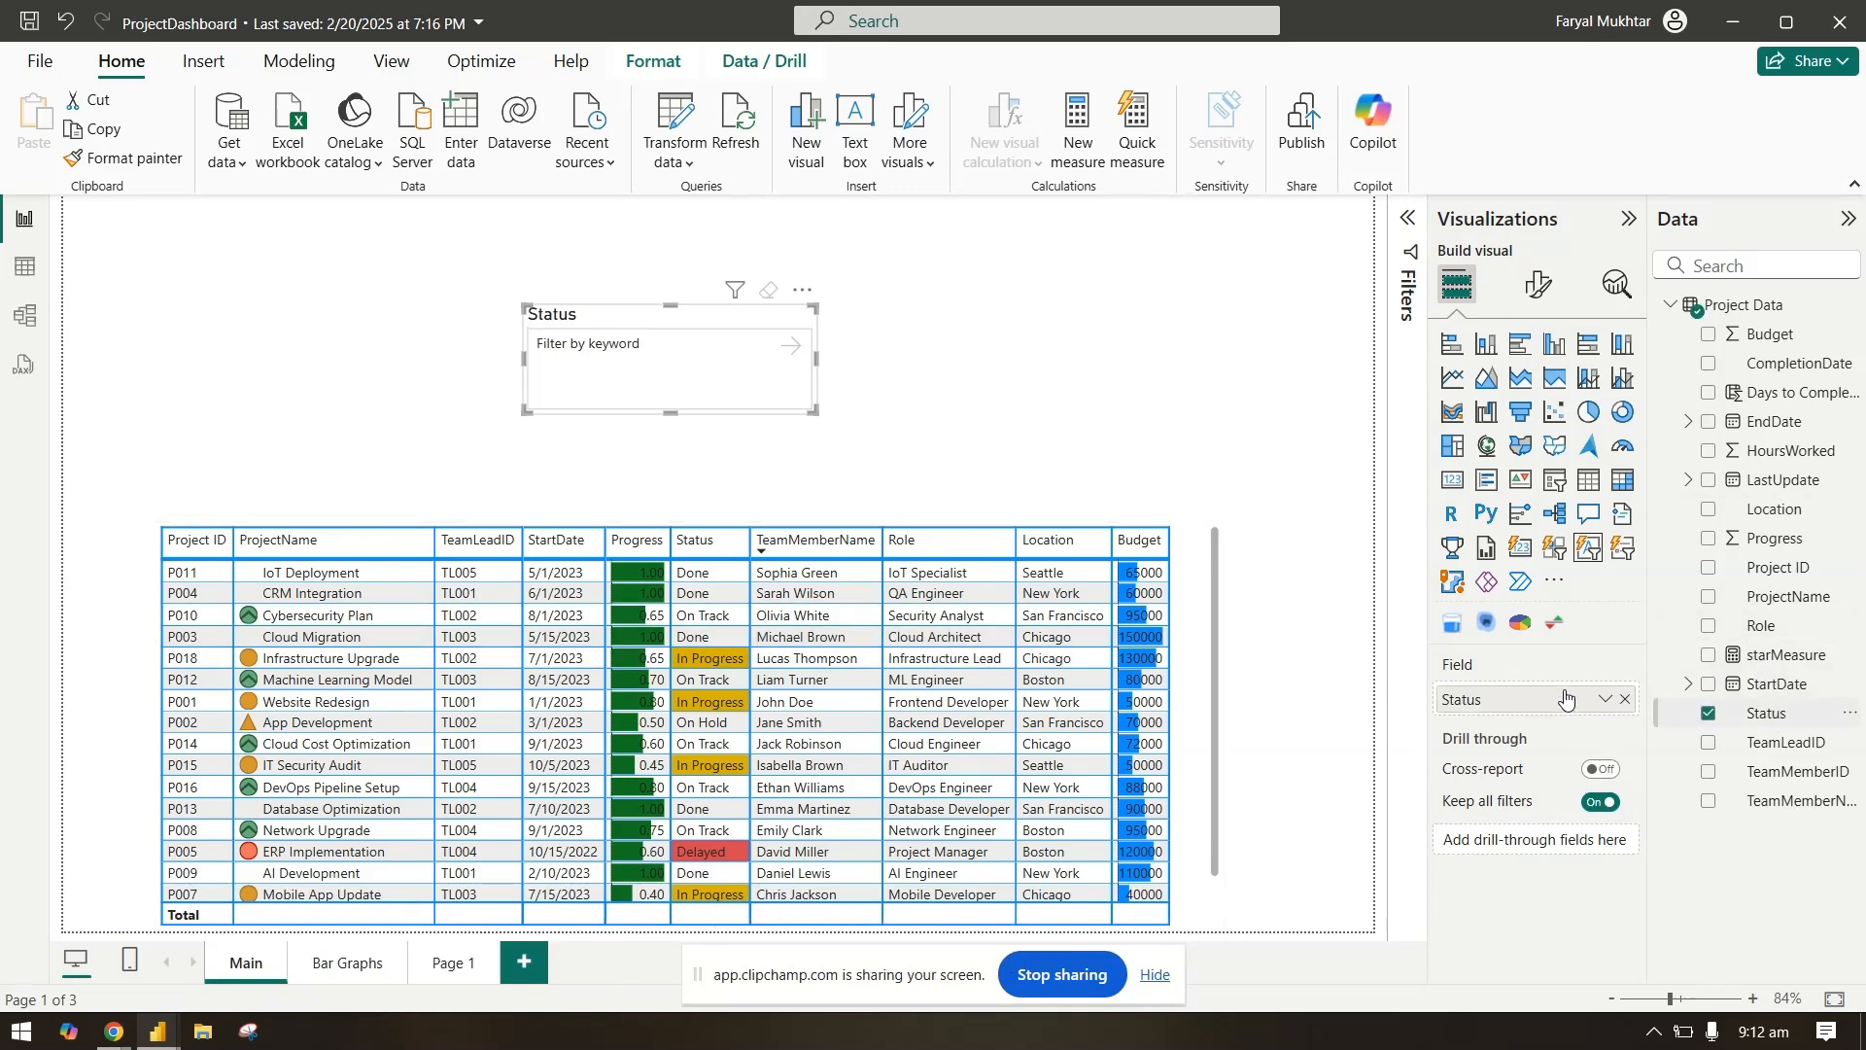
pyautogui.click(595, 346)
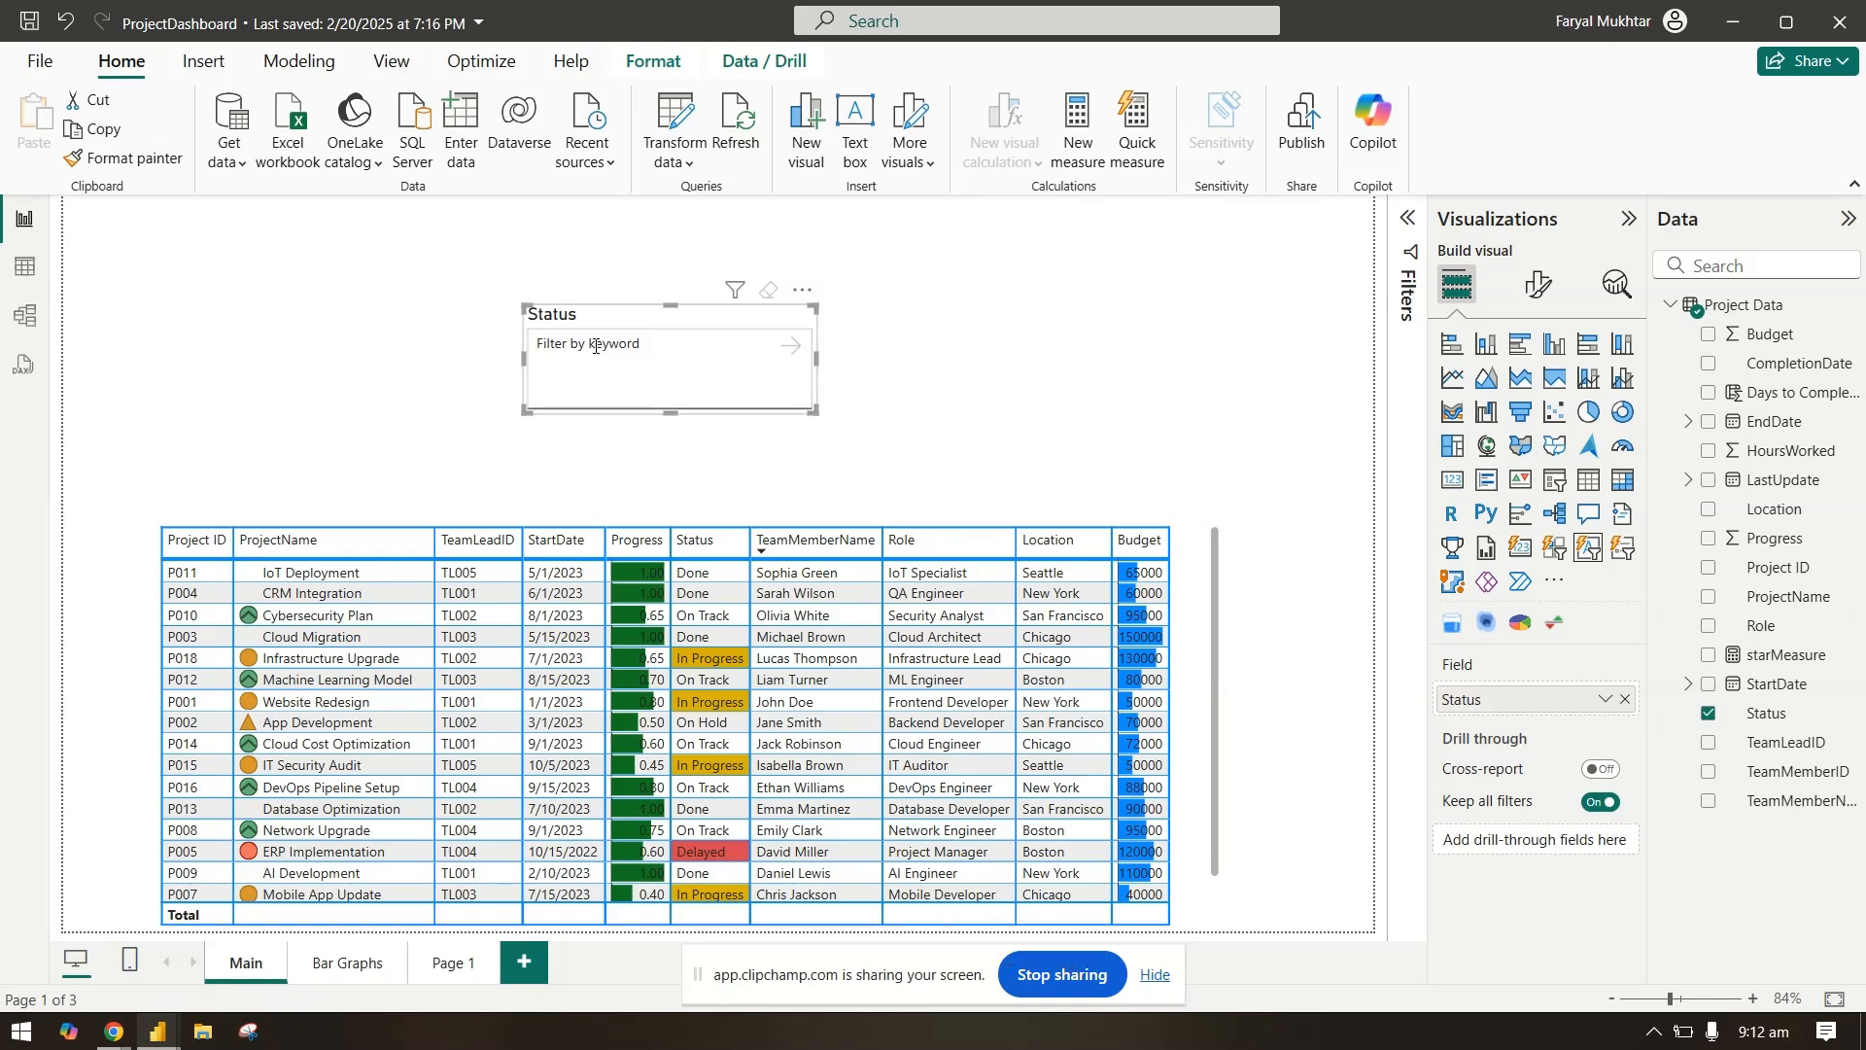
pyautogui.write('Done')
pyautogui.click(794, 348)
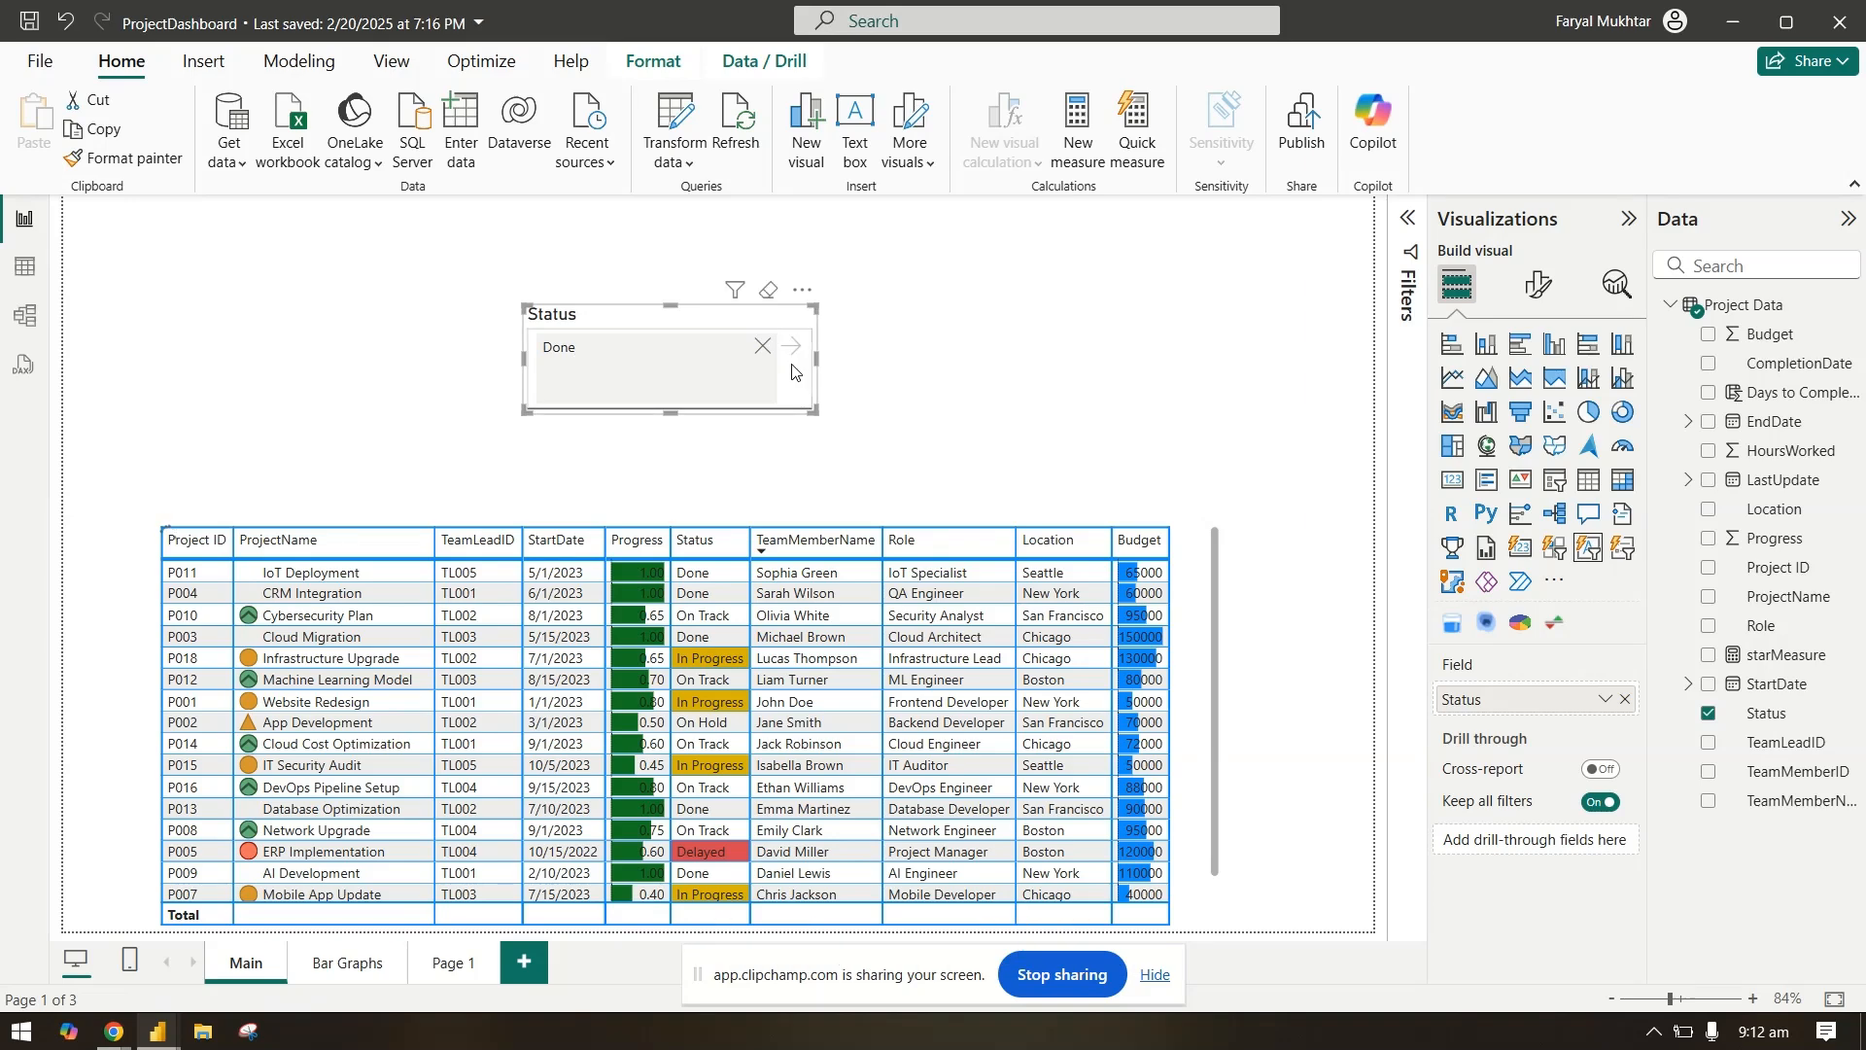
# Step: Reduce the text slicer's height to fit its input box and clear the Done filter
pyautogui.moveTo(670, 413); pyautogui.dragTo(669, 381)
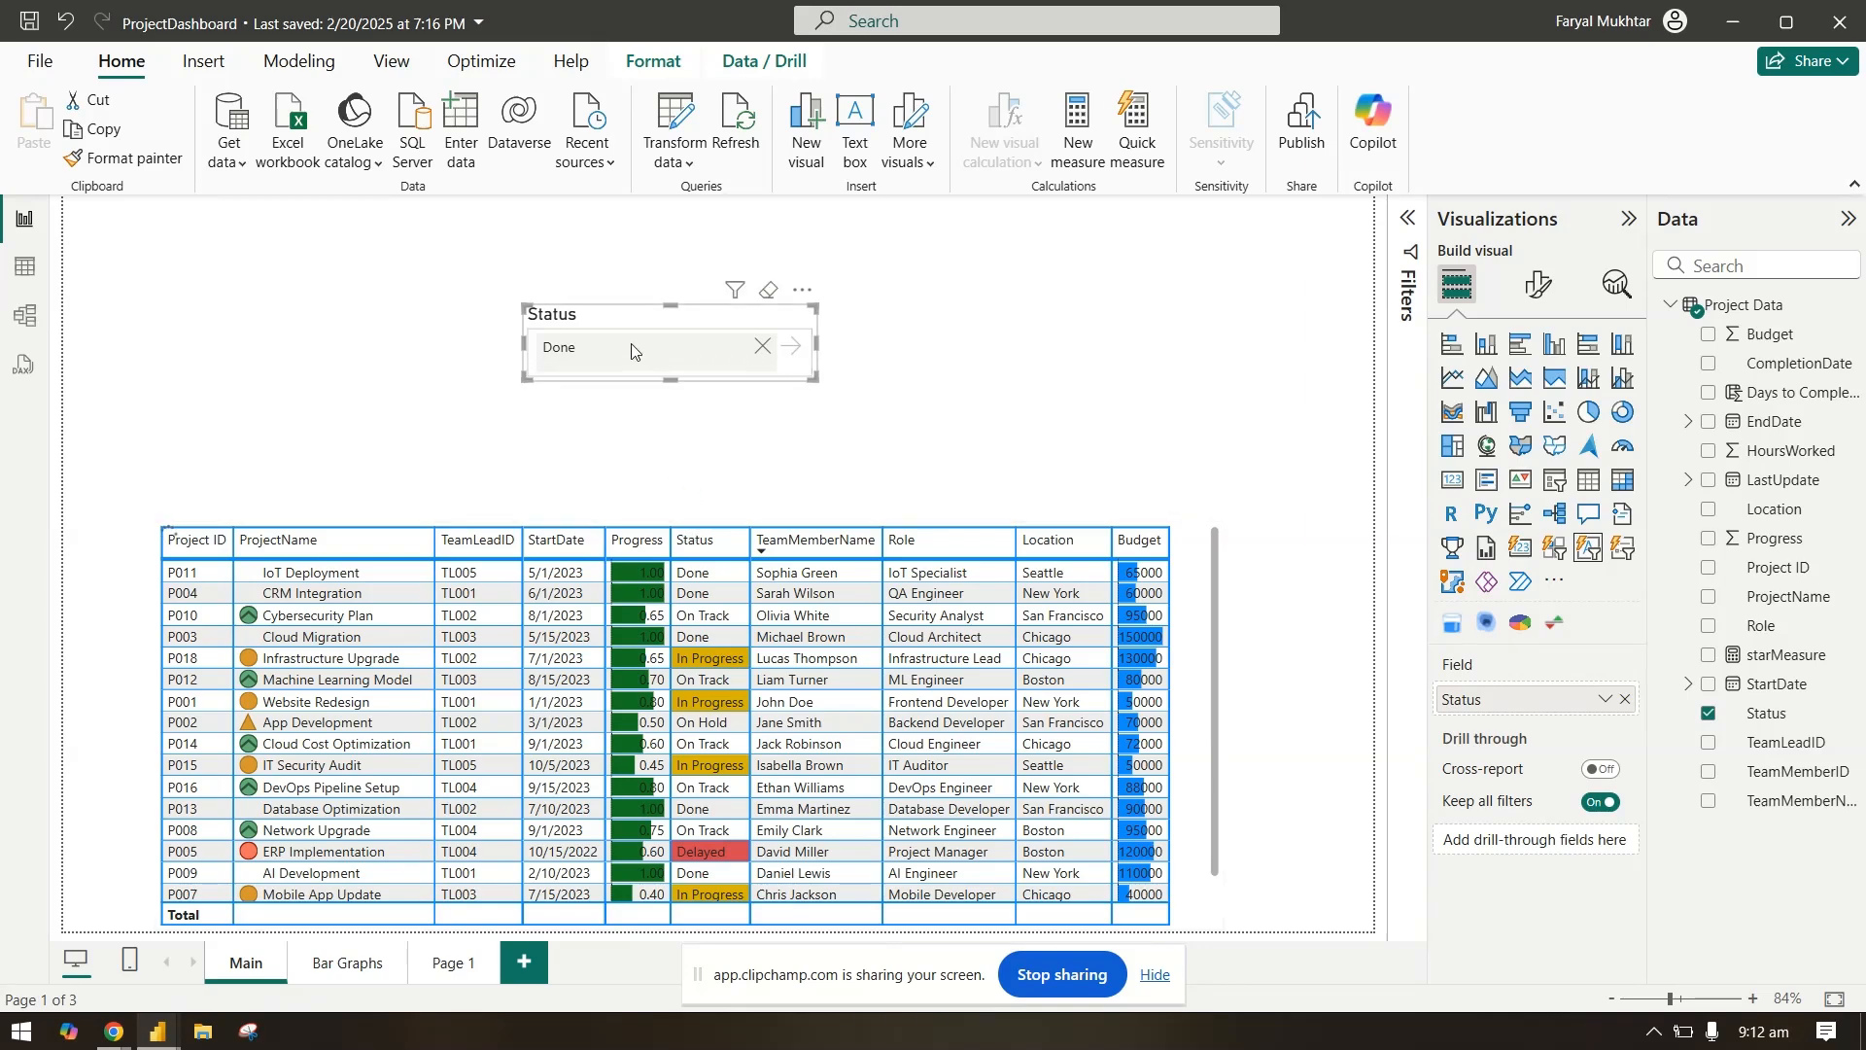
pyautogui.click(590, 356)
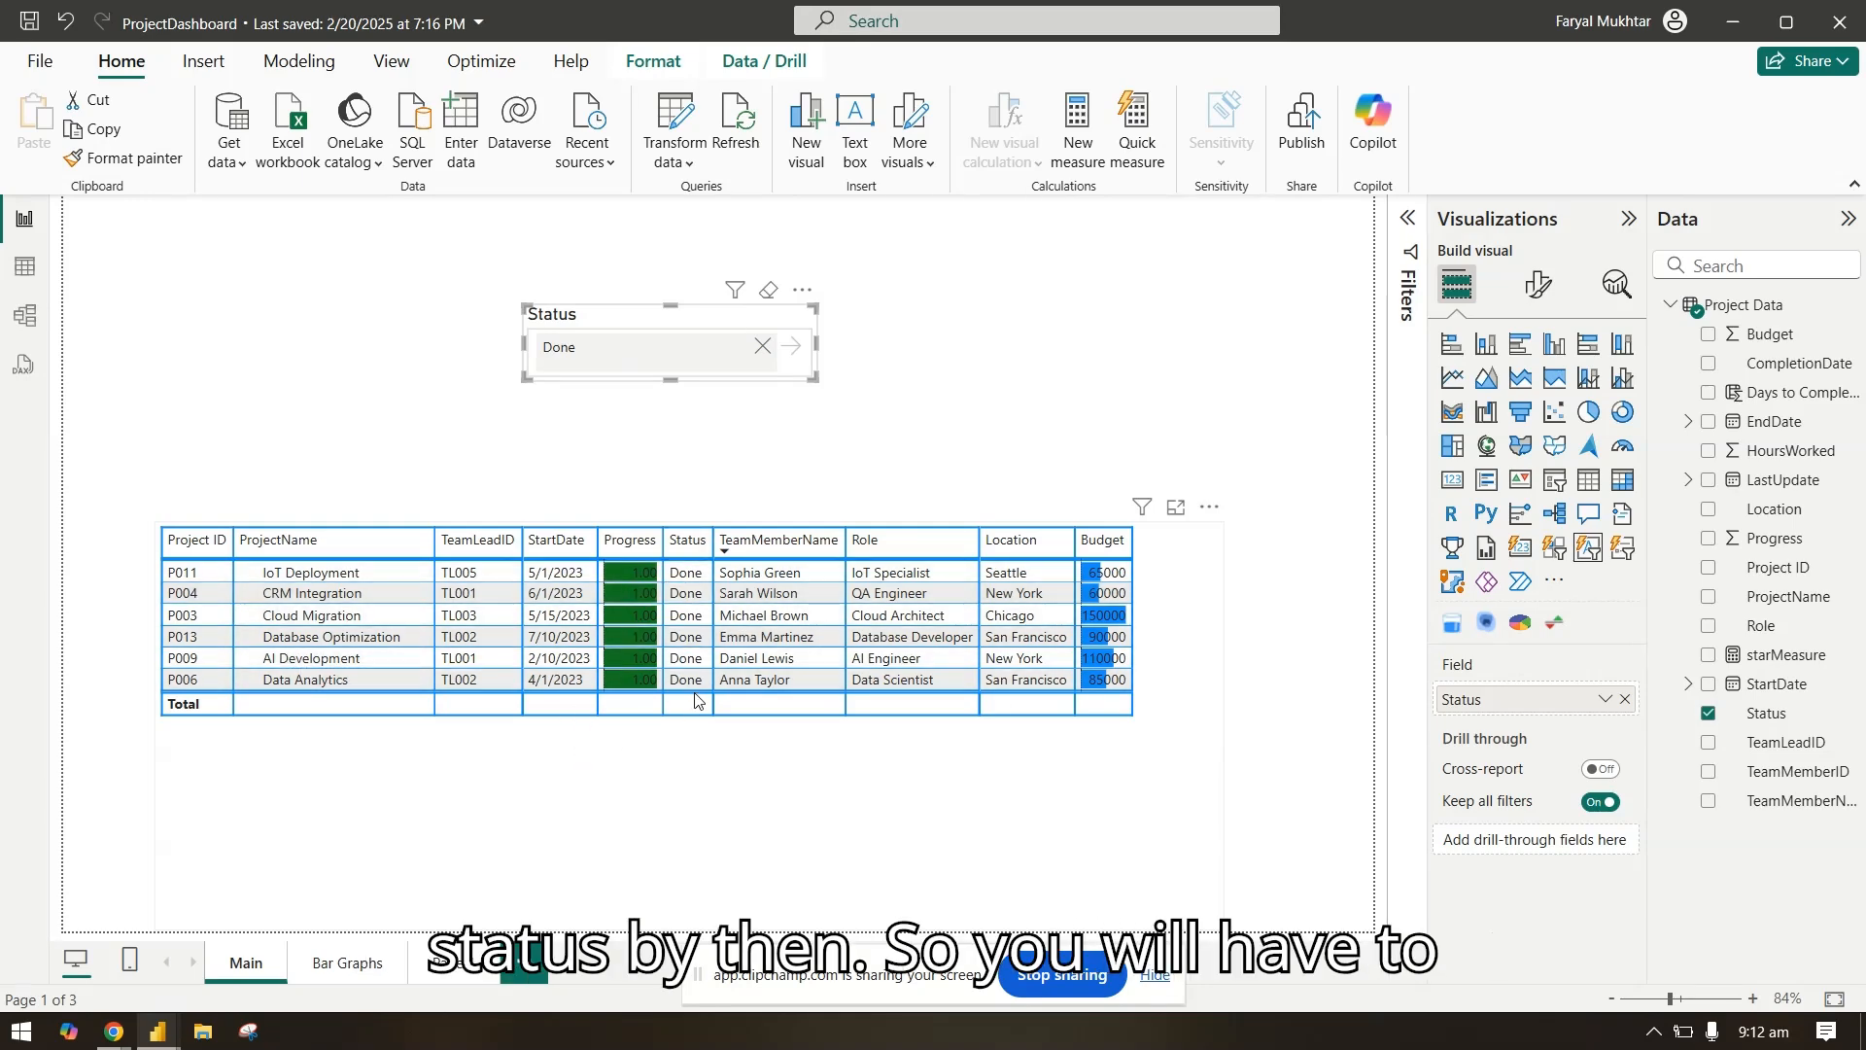
pyautogui.click(763, 347)
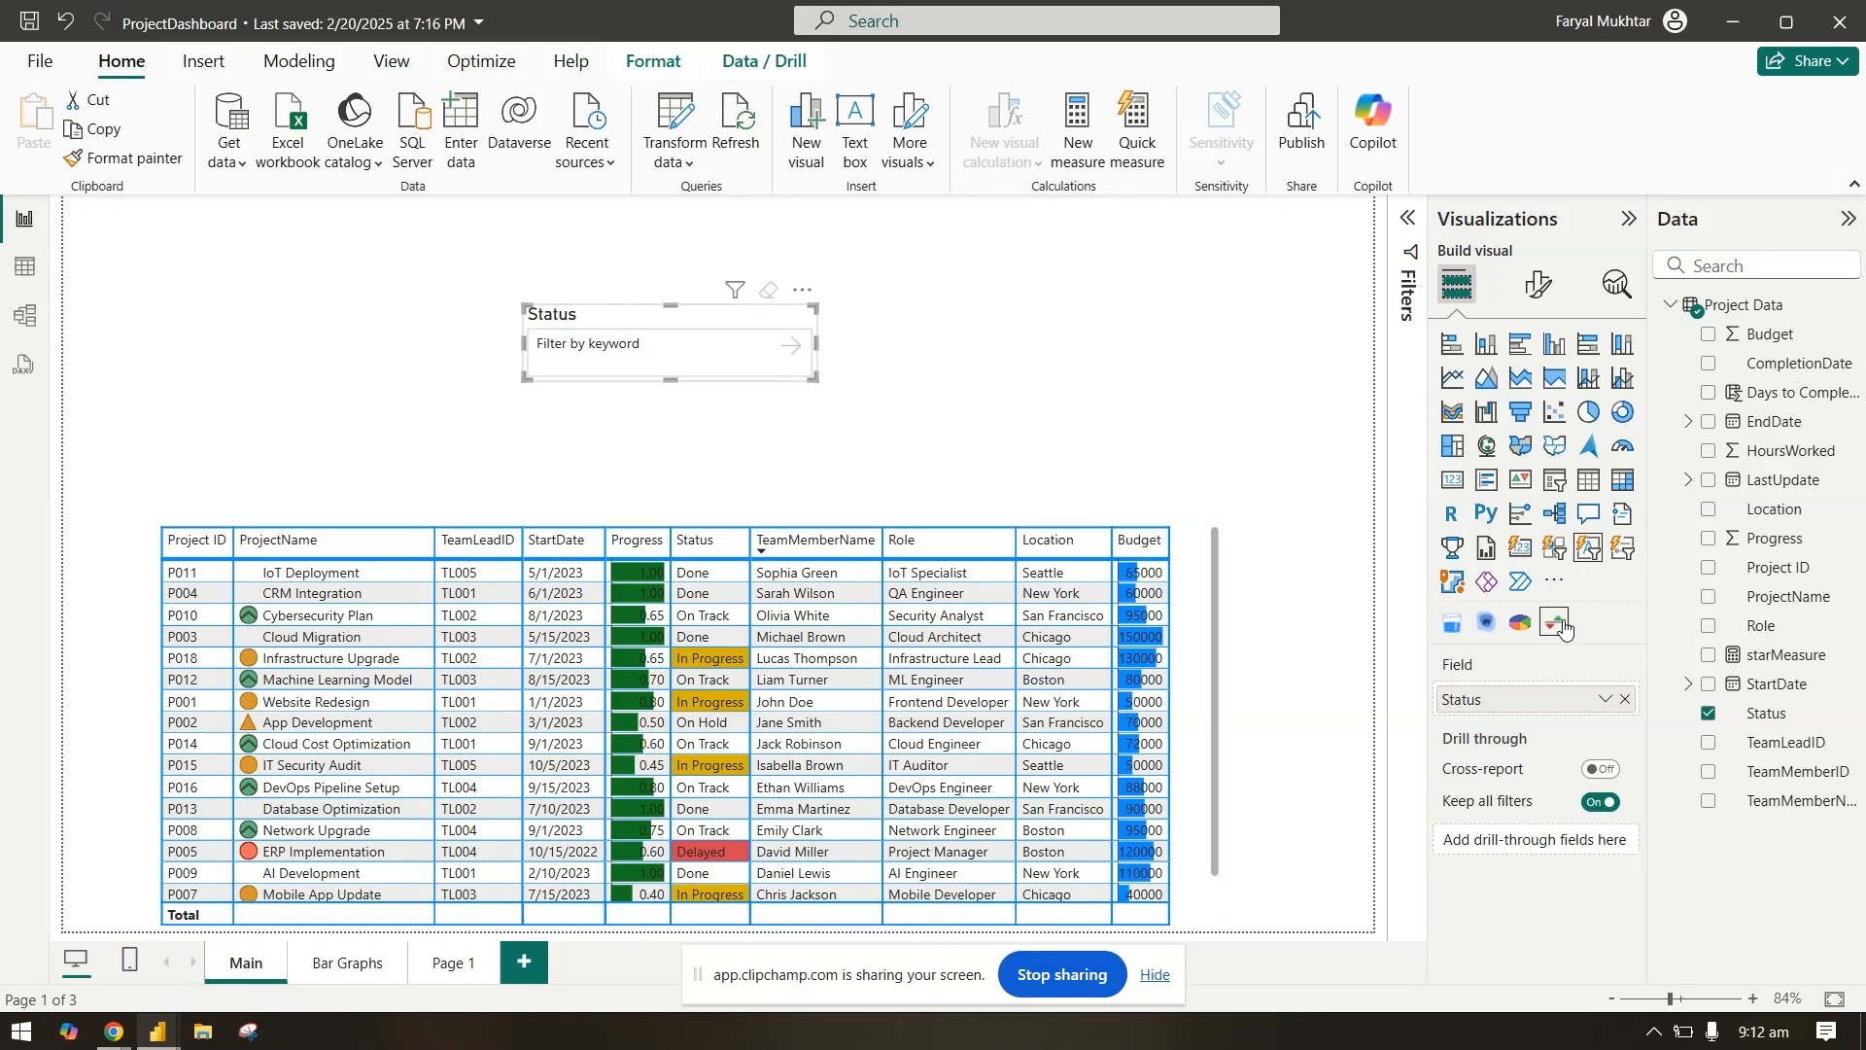
# Step: Replace the text slicer's Status field with ProjectName
pyautogui.click(1625, 699)
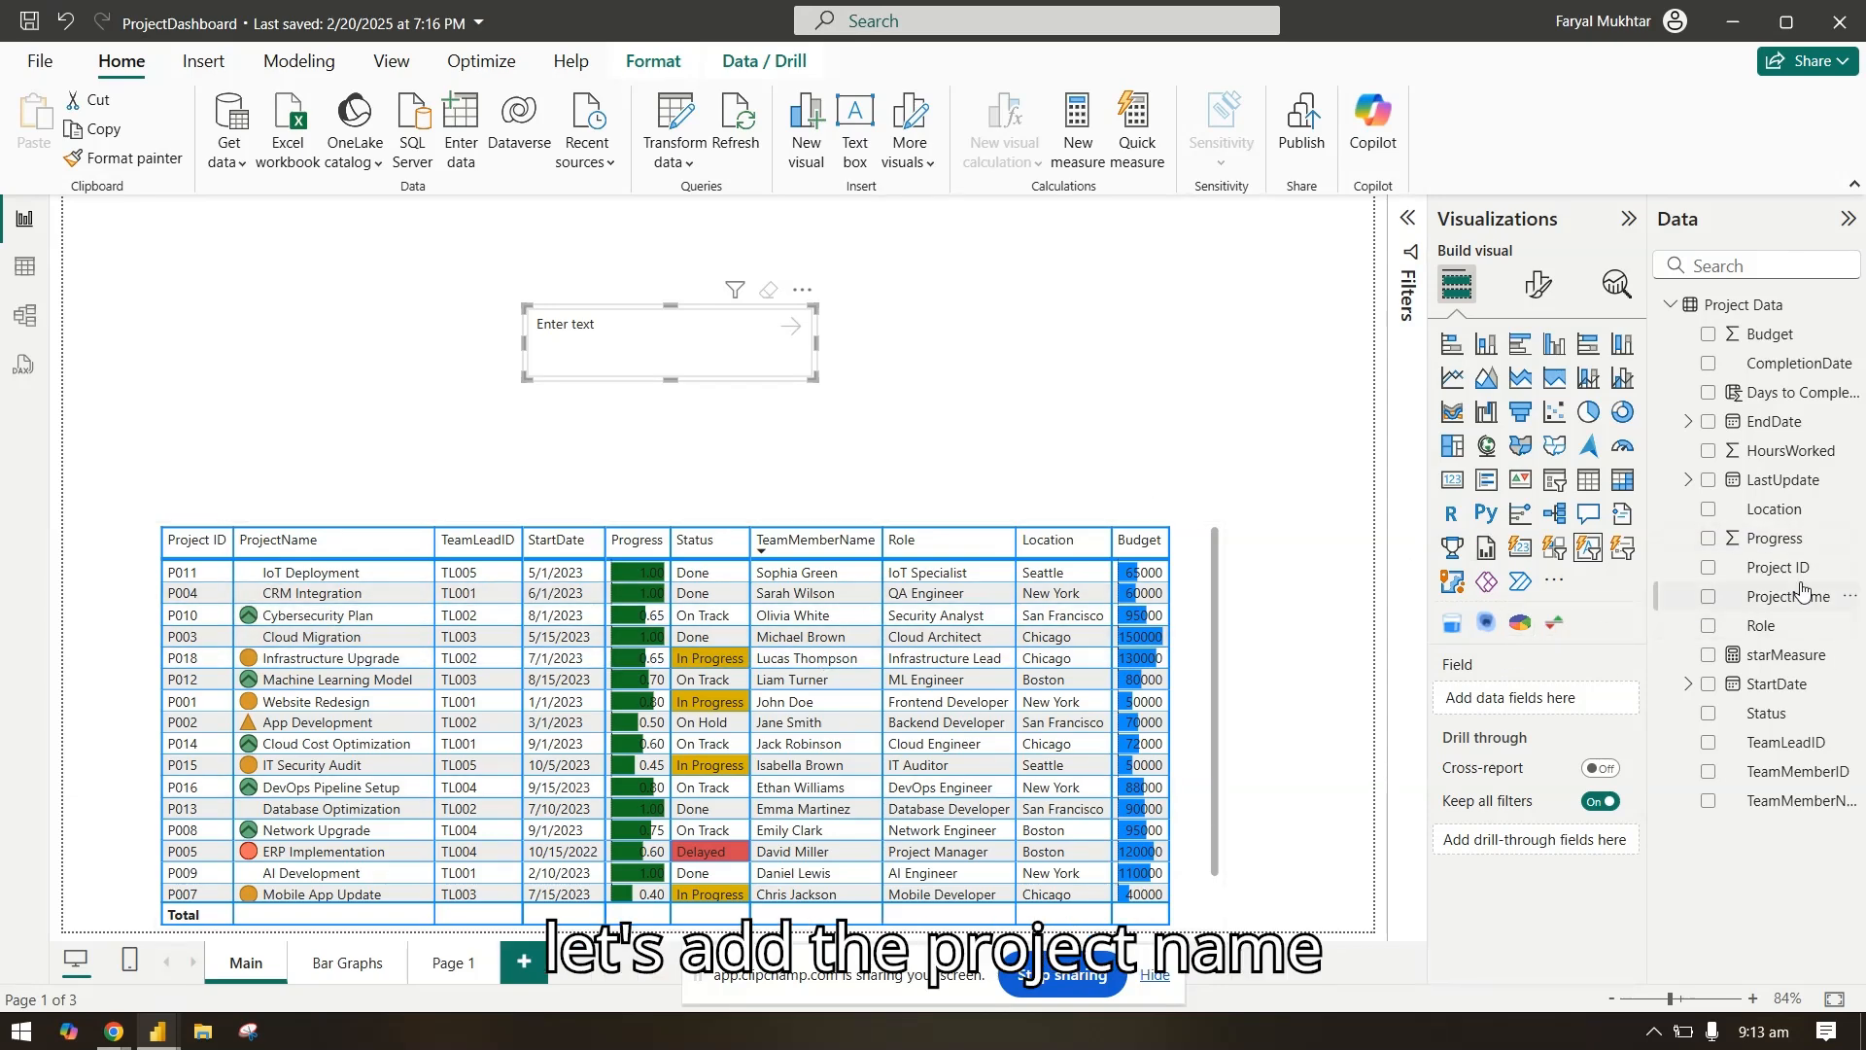
pyautogui.moveTo(1803, 588); pyautogui.dragTo(1568, 700)
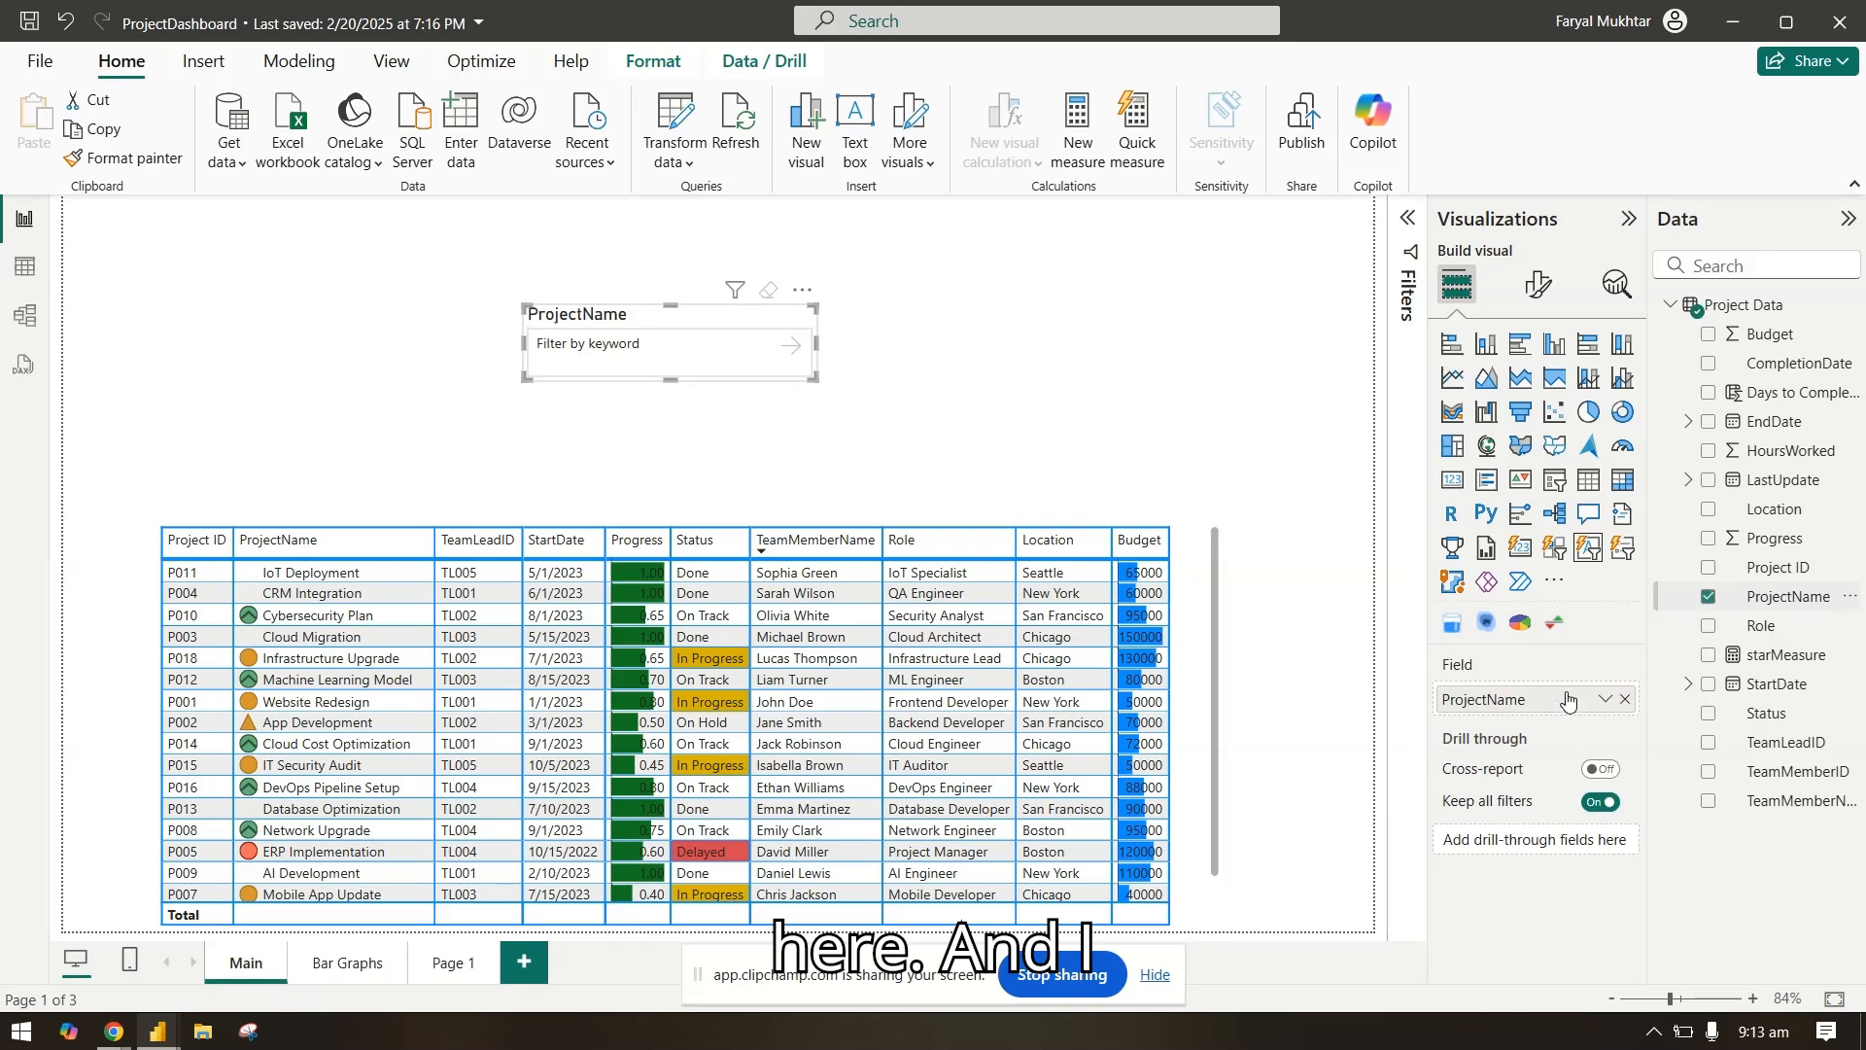
# Step: Filter the project table by the keyword Cloud with the ProjectName slicer, and clear the filter again
pyautogui.click(615, 353)
pyautogui.write('Clou')
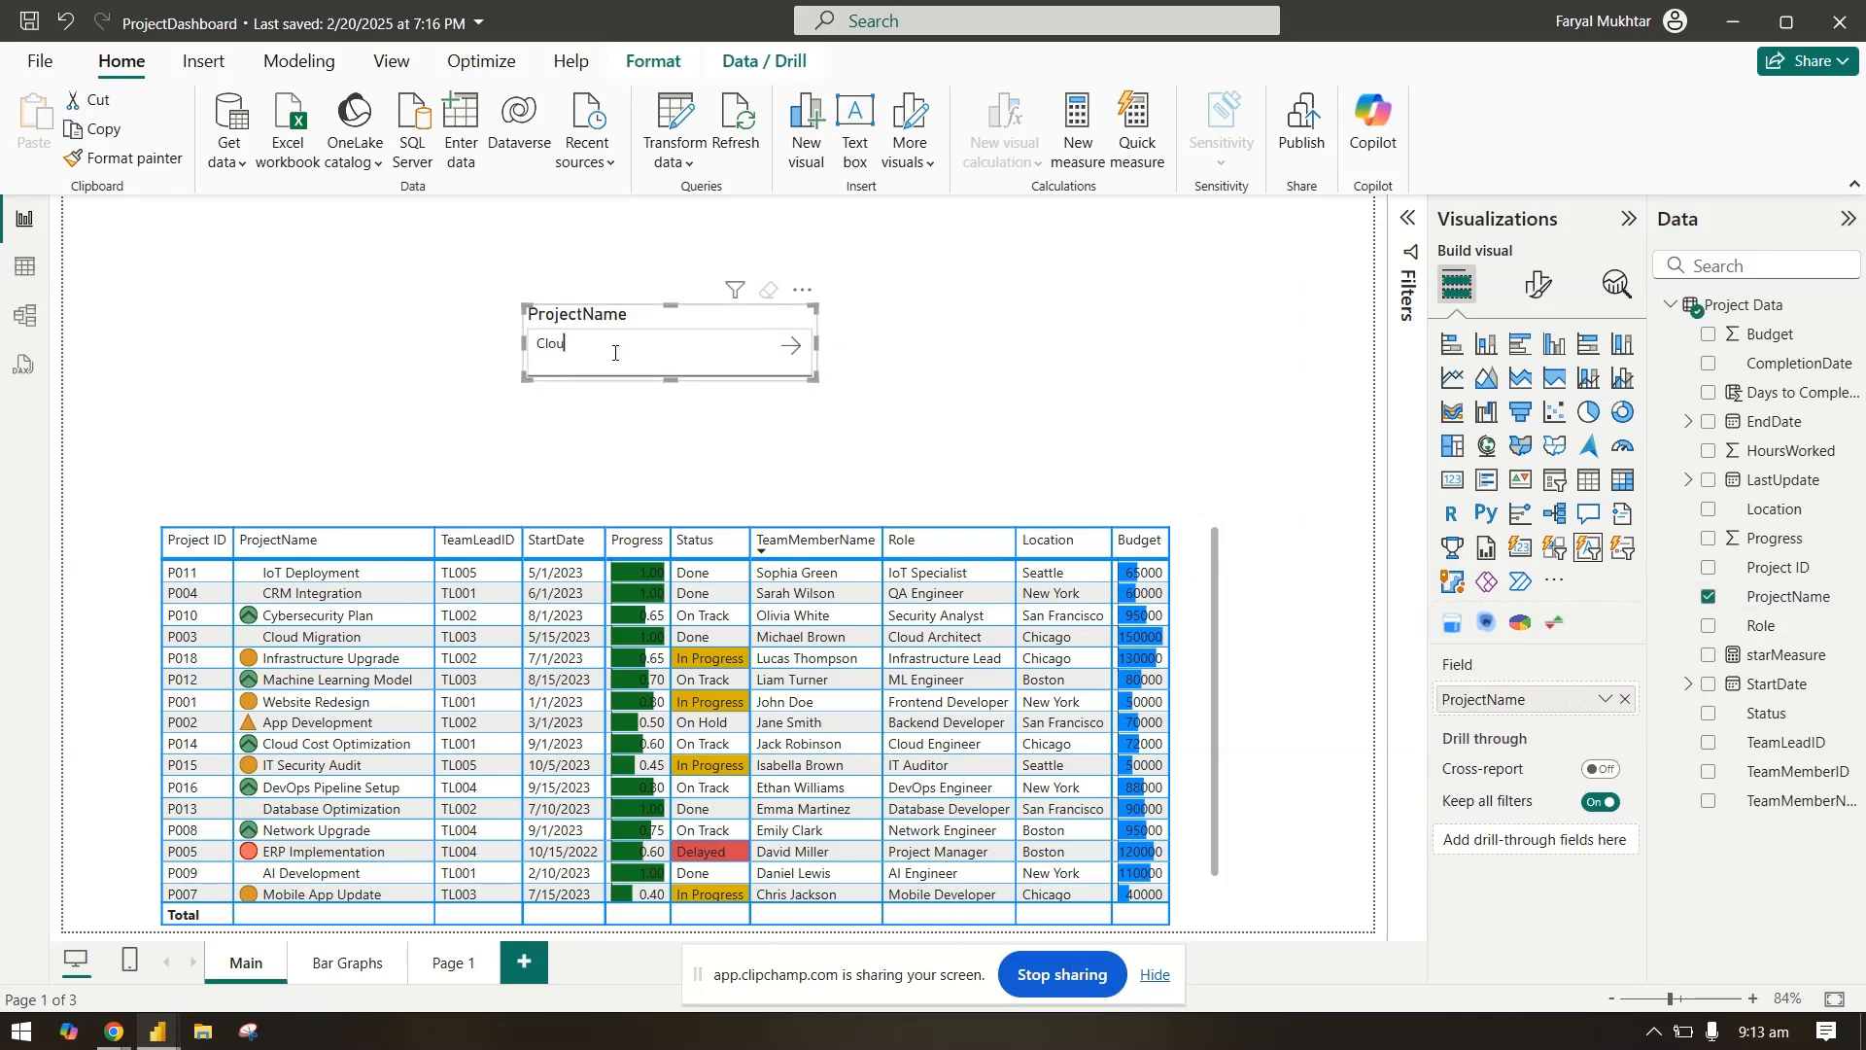
pyautogui.write('d')
pyautogui.click(790, 345)
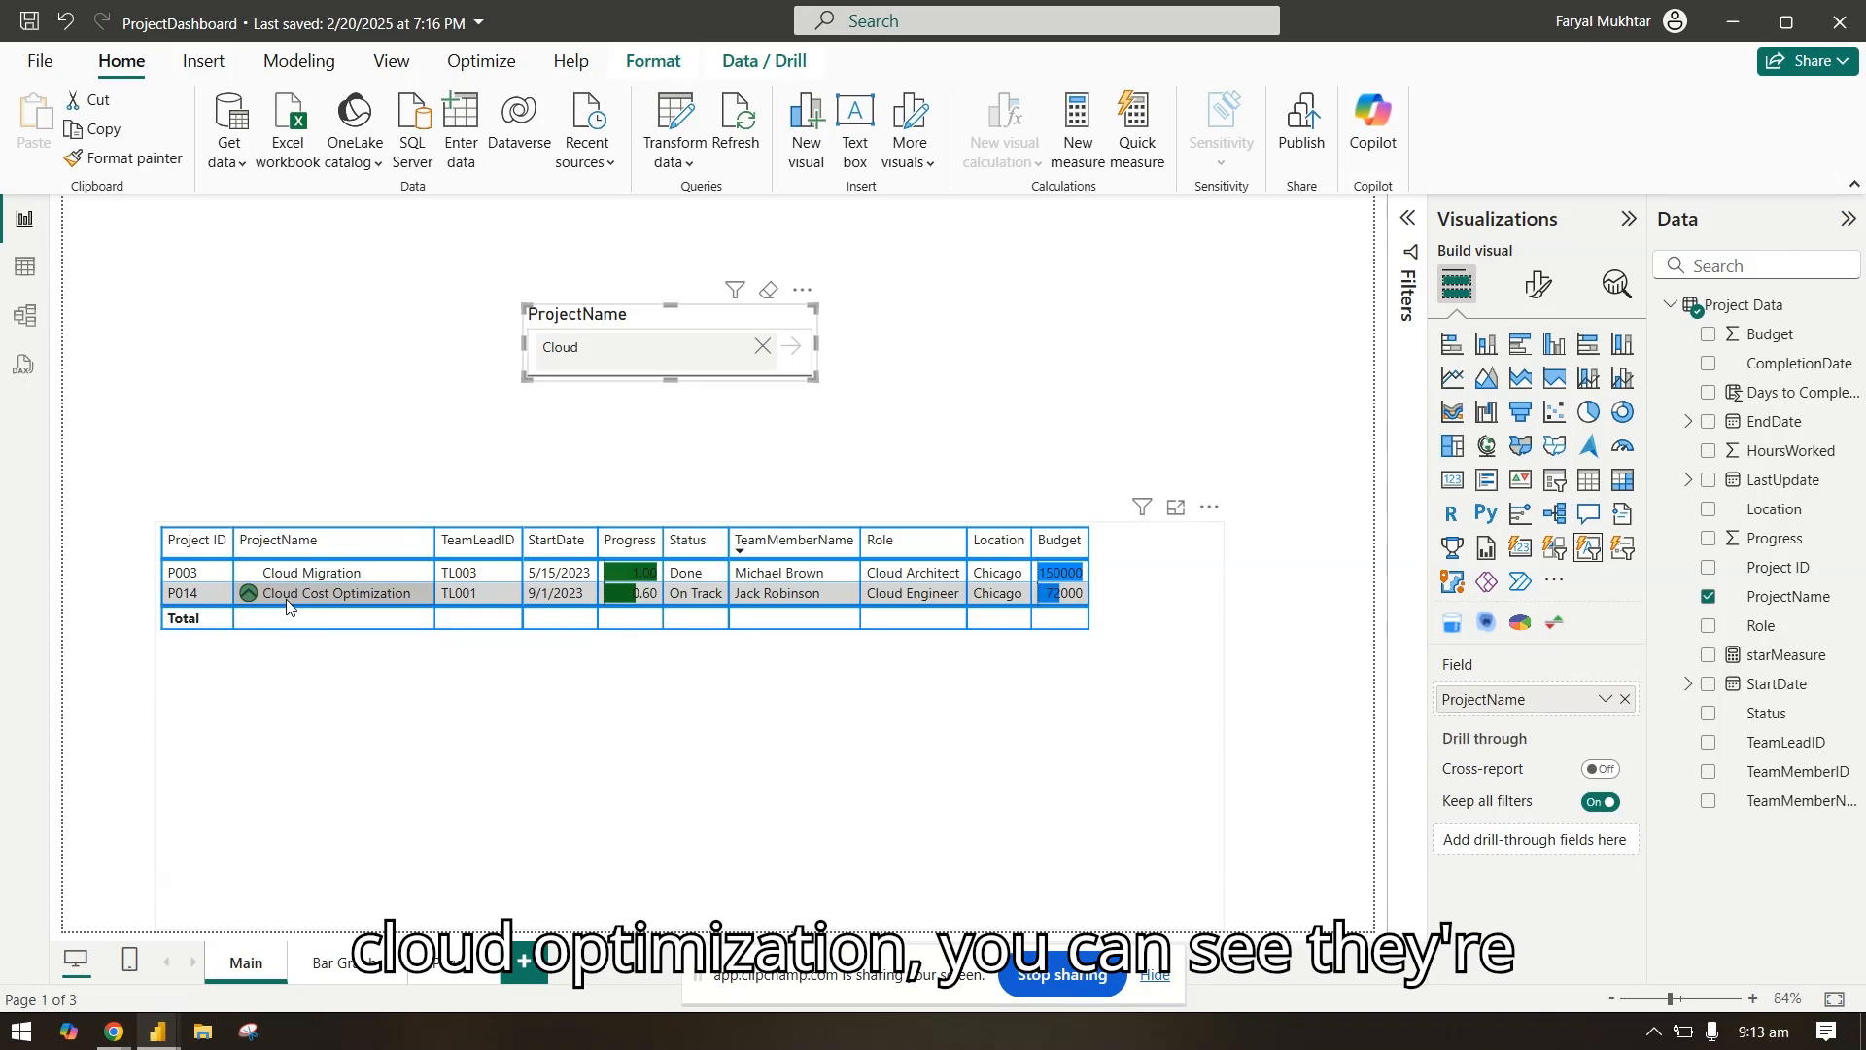
pyautogui.click(763, 345)
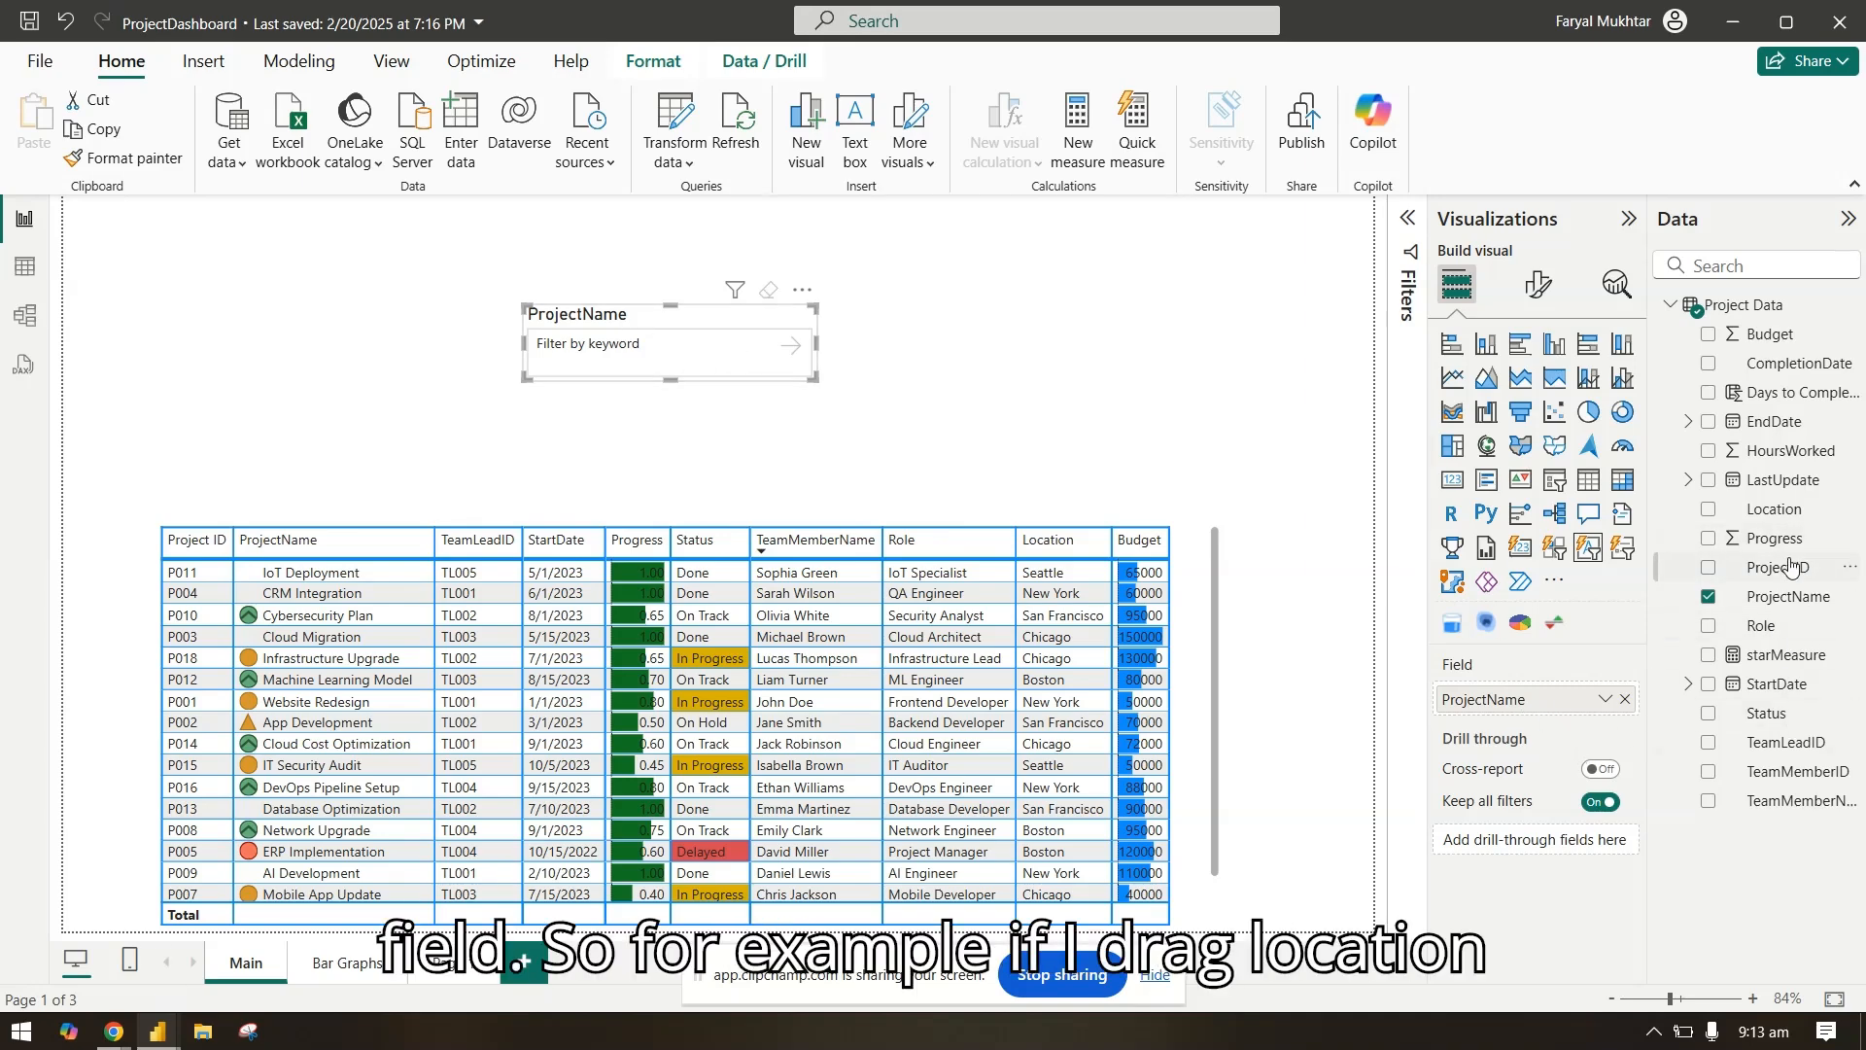
# Step: Swap the slicer's field to Location and back to ProjectName
pyautogui.moveTo(1781, 509); pyautogui.dragTo(1560, 708)
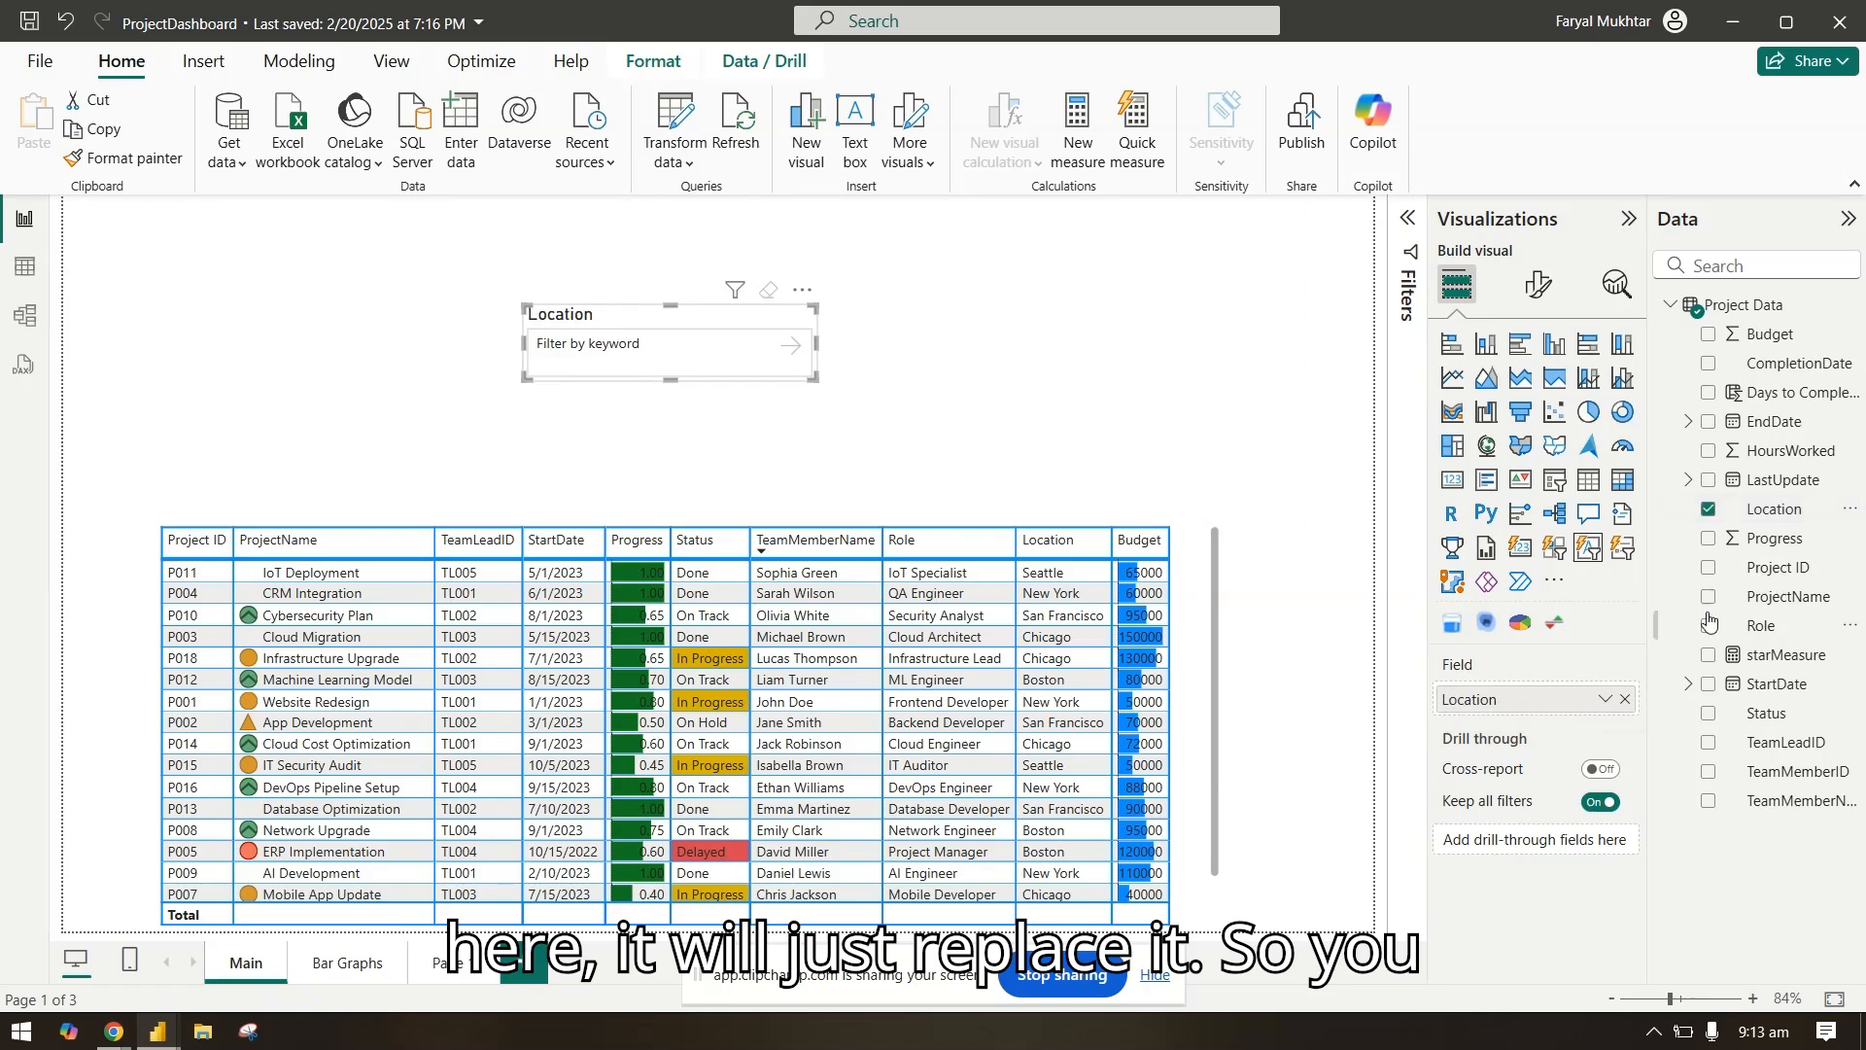
pyautogui.moveTo(1782, 598); pyautogui.dragTo(1555, 702)
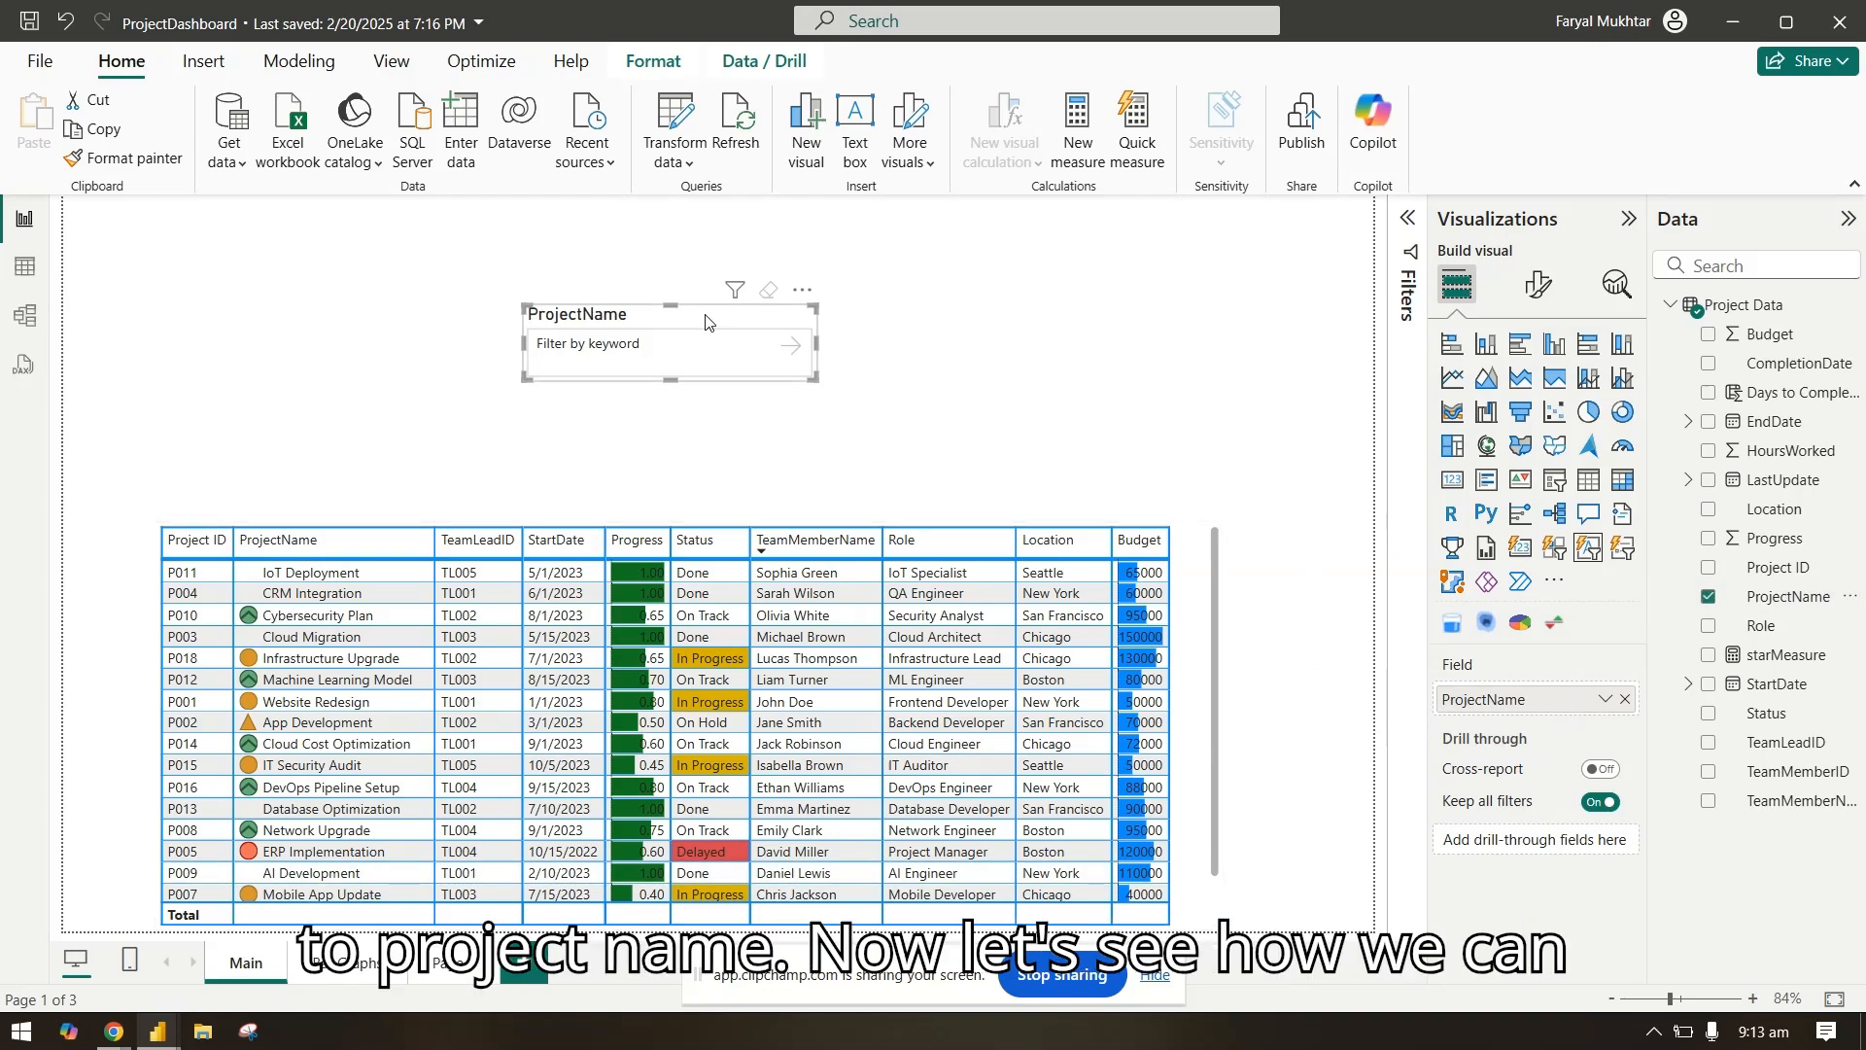
# Step: Turn the slicer's option to accept multiple values on and back off in its formatting settings
pyautogui.click(1548, 290)
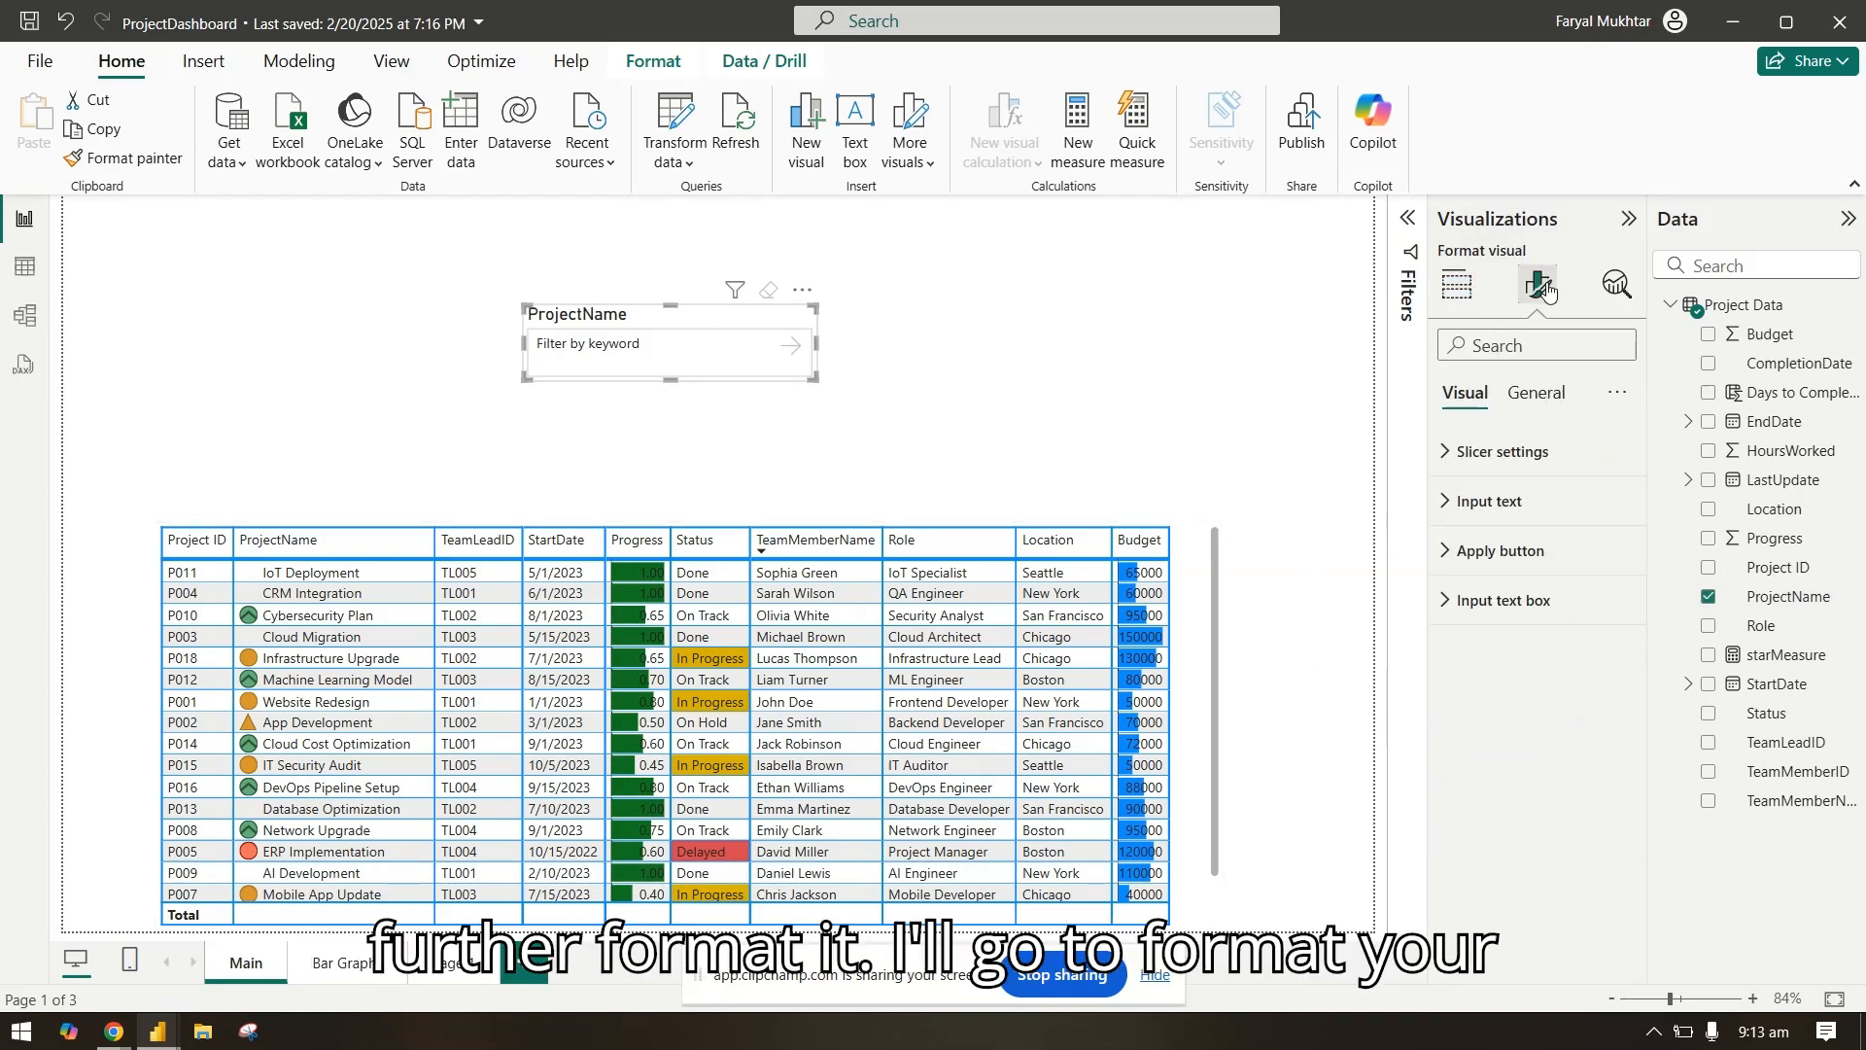
pyautogui.click(1470, 451)
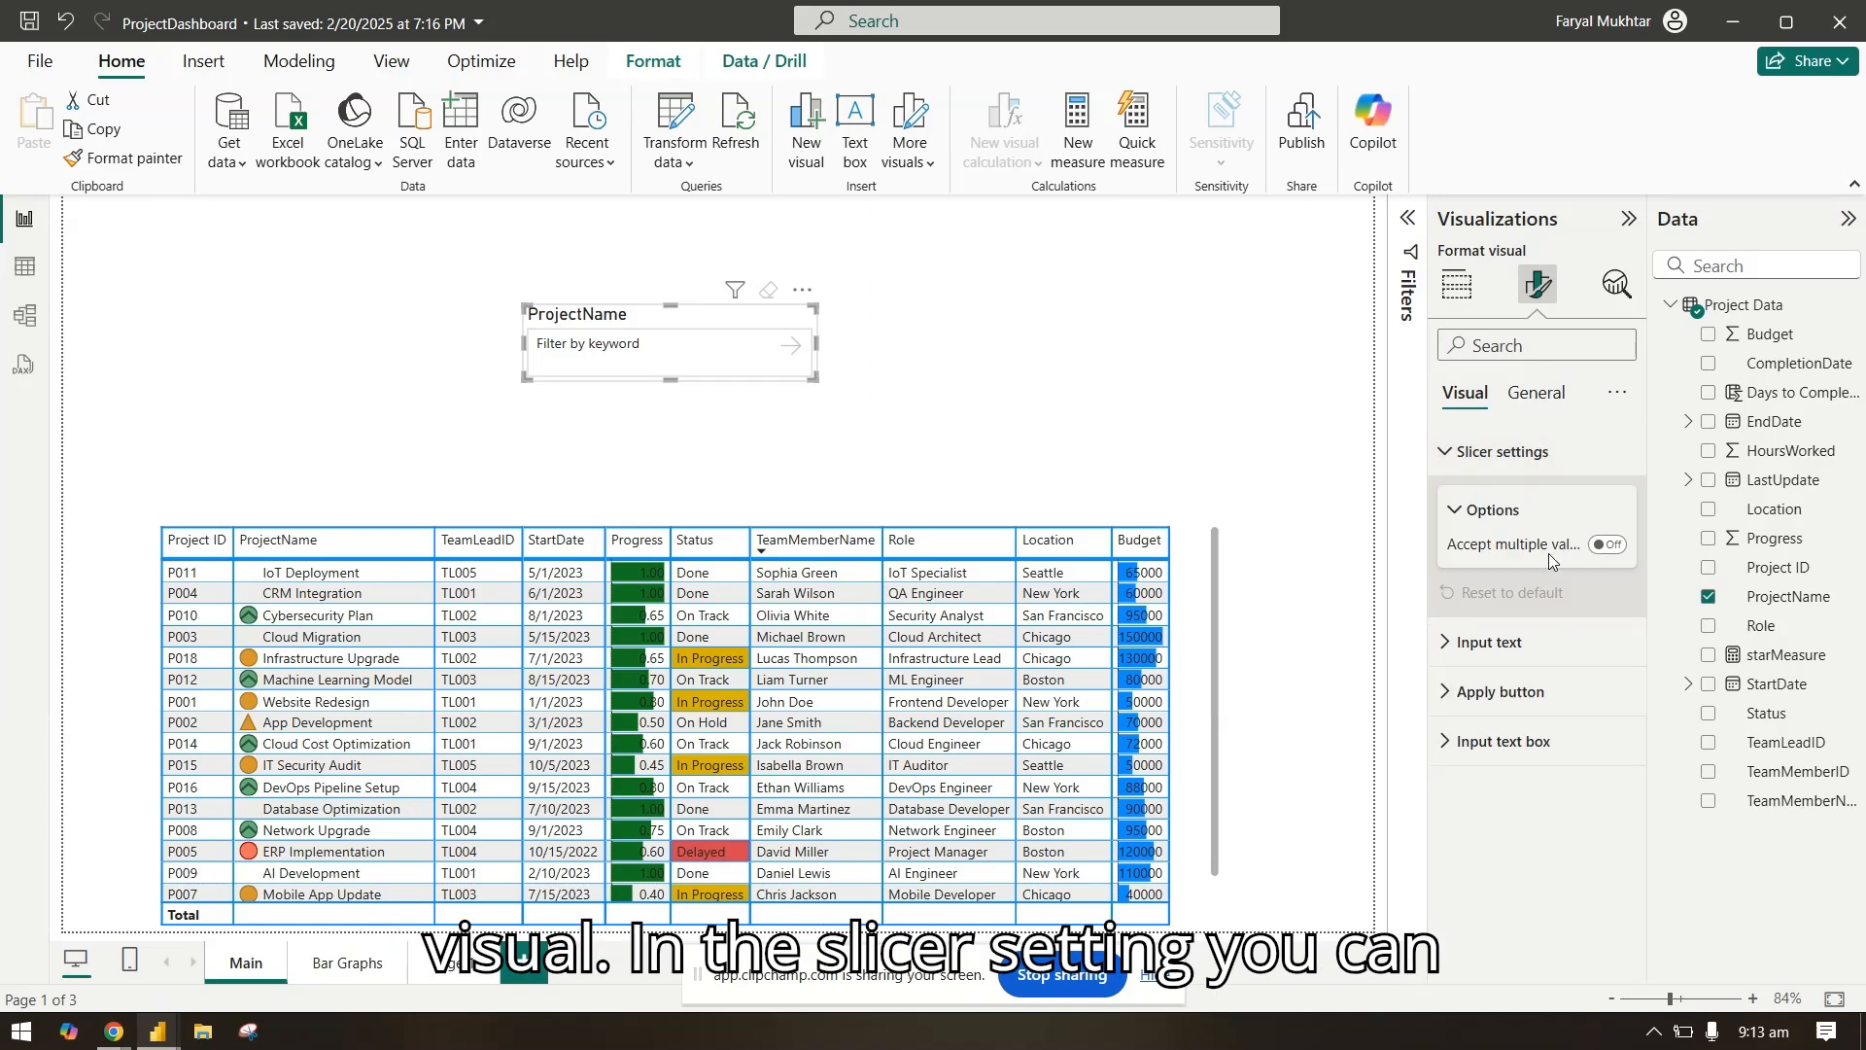
pyautogui.click(1614, 547)
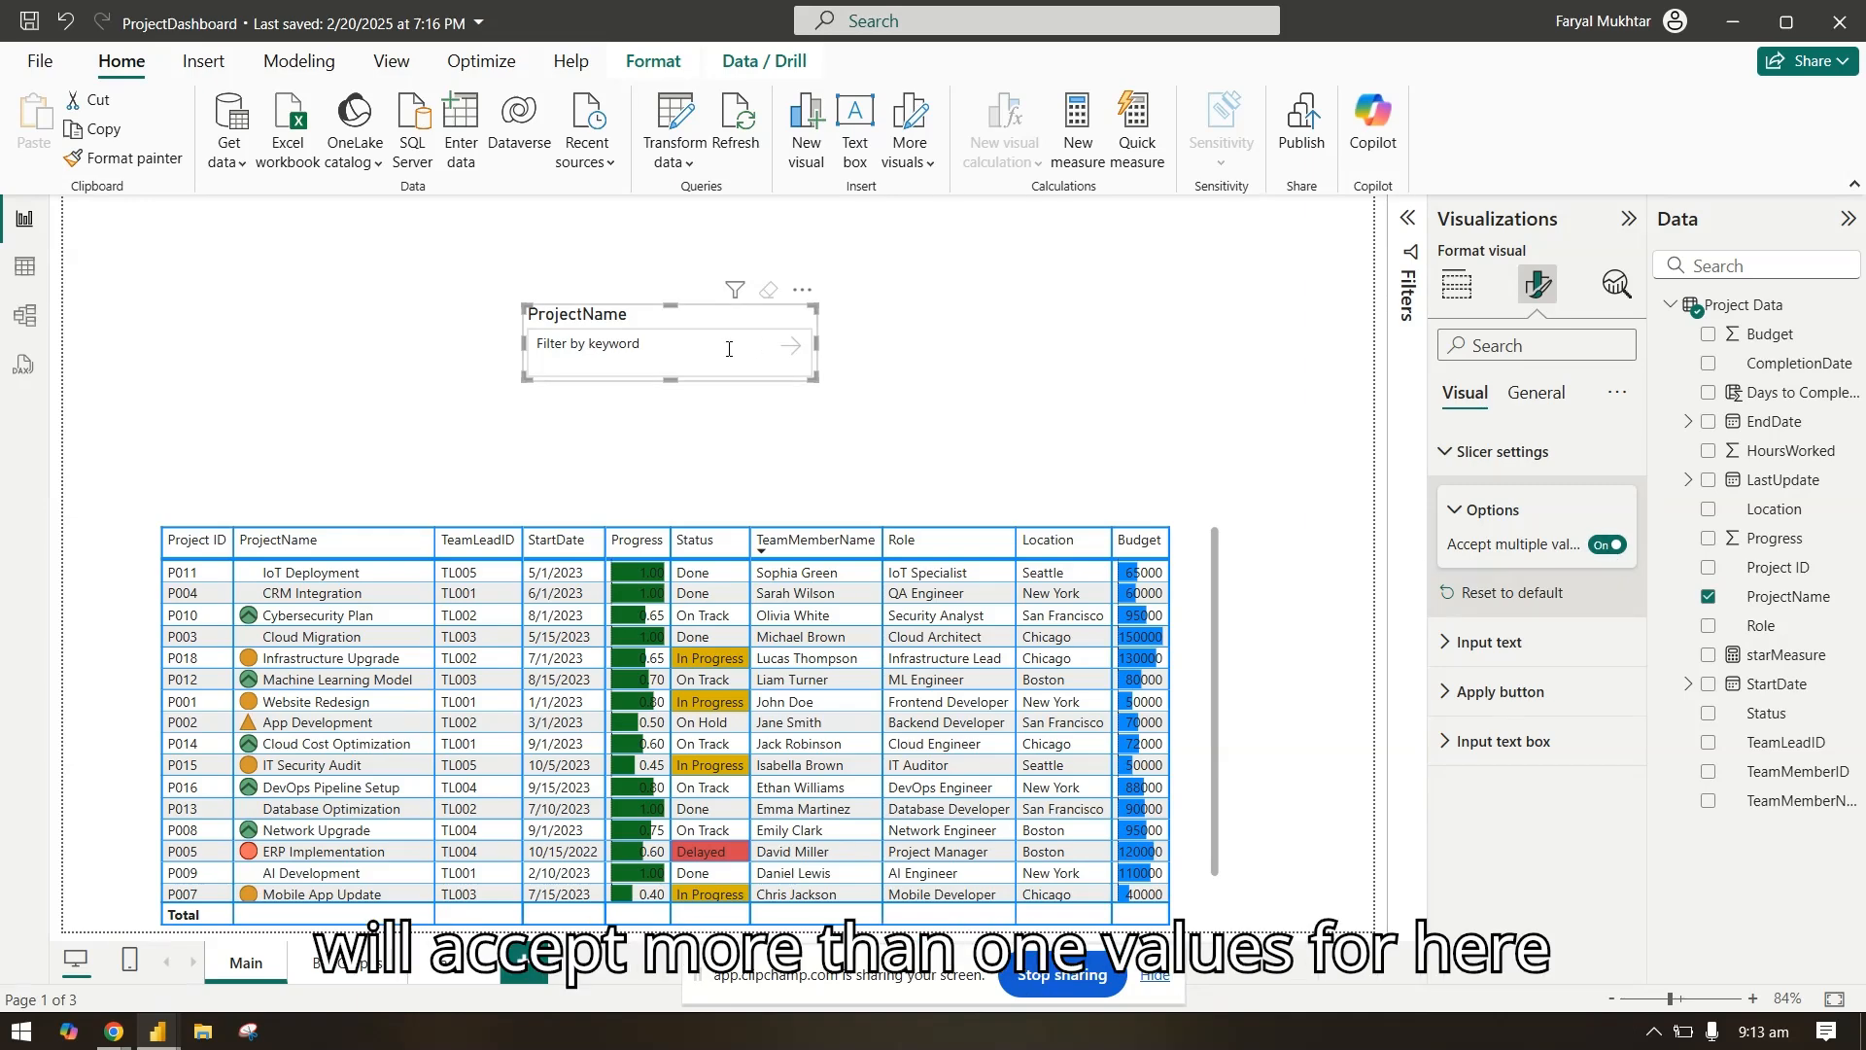
pyautogui.click(1606, 550)
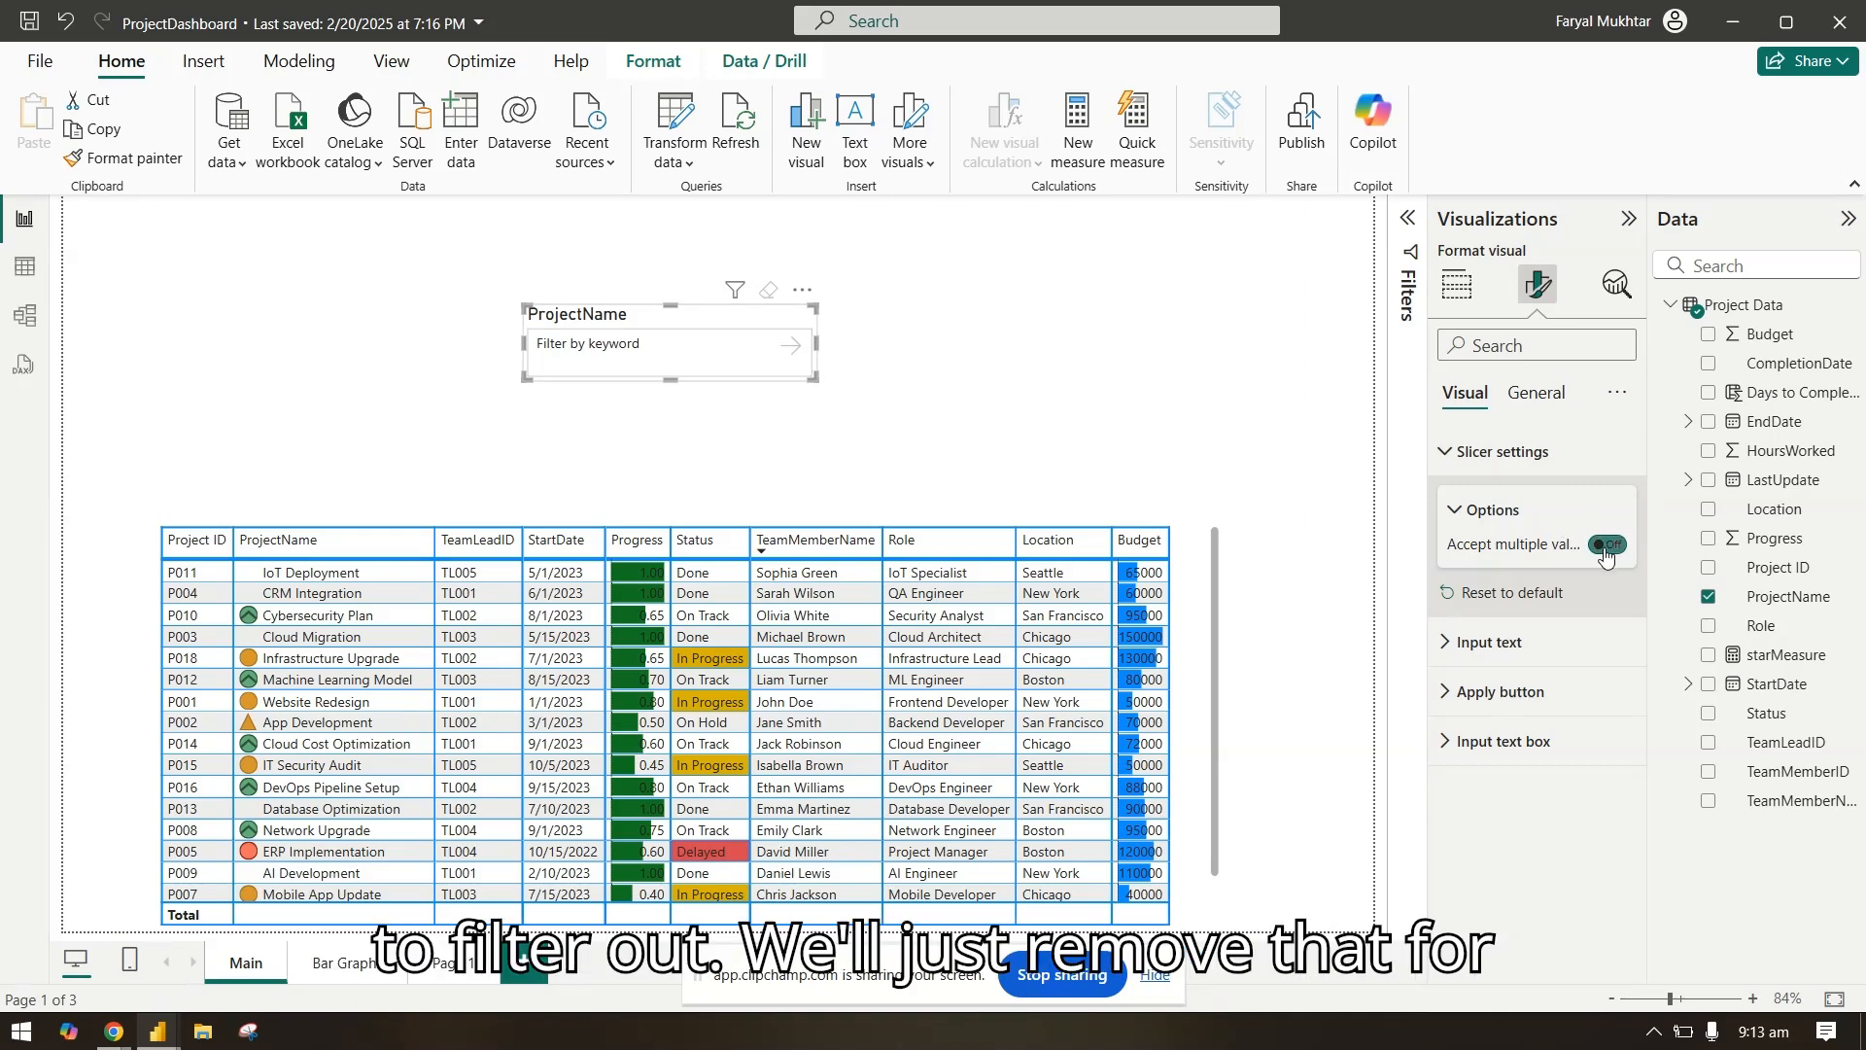
pyautogui.click(1545, 455)
# Step: Set the placeholder of the slicer's input text to "Filter by Project Name"
pyautogui.click(1548, 505)
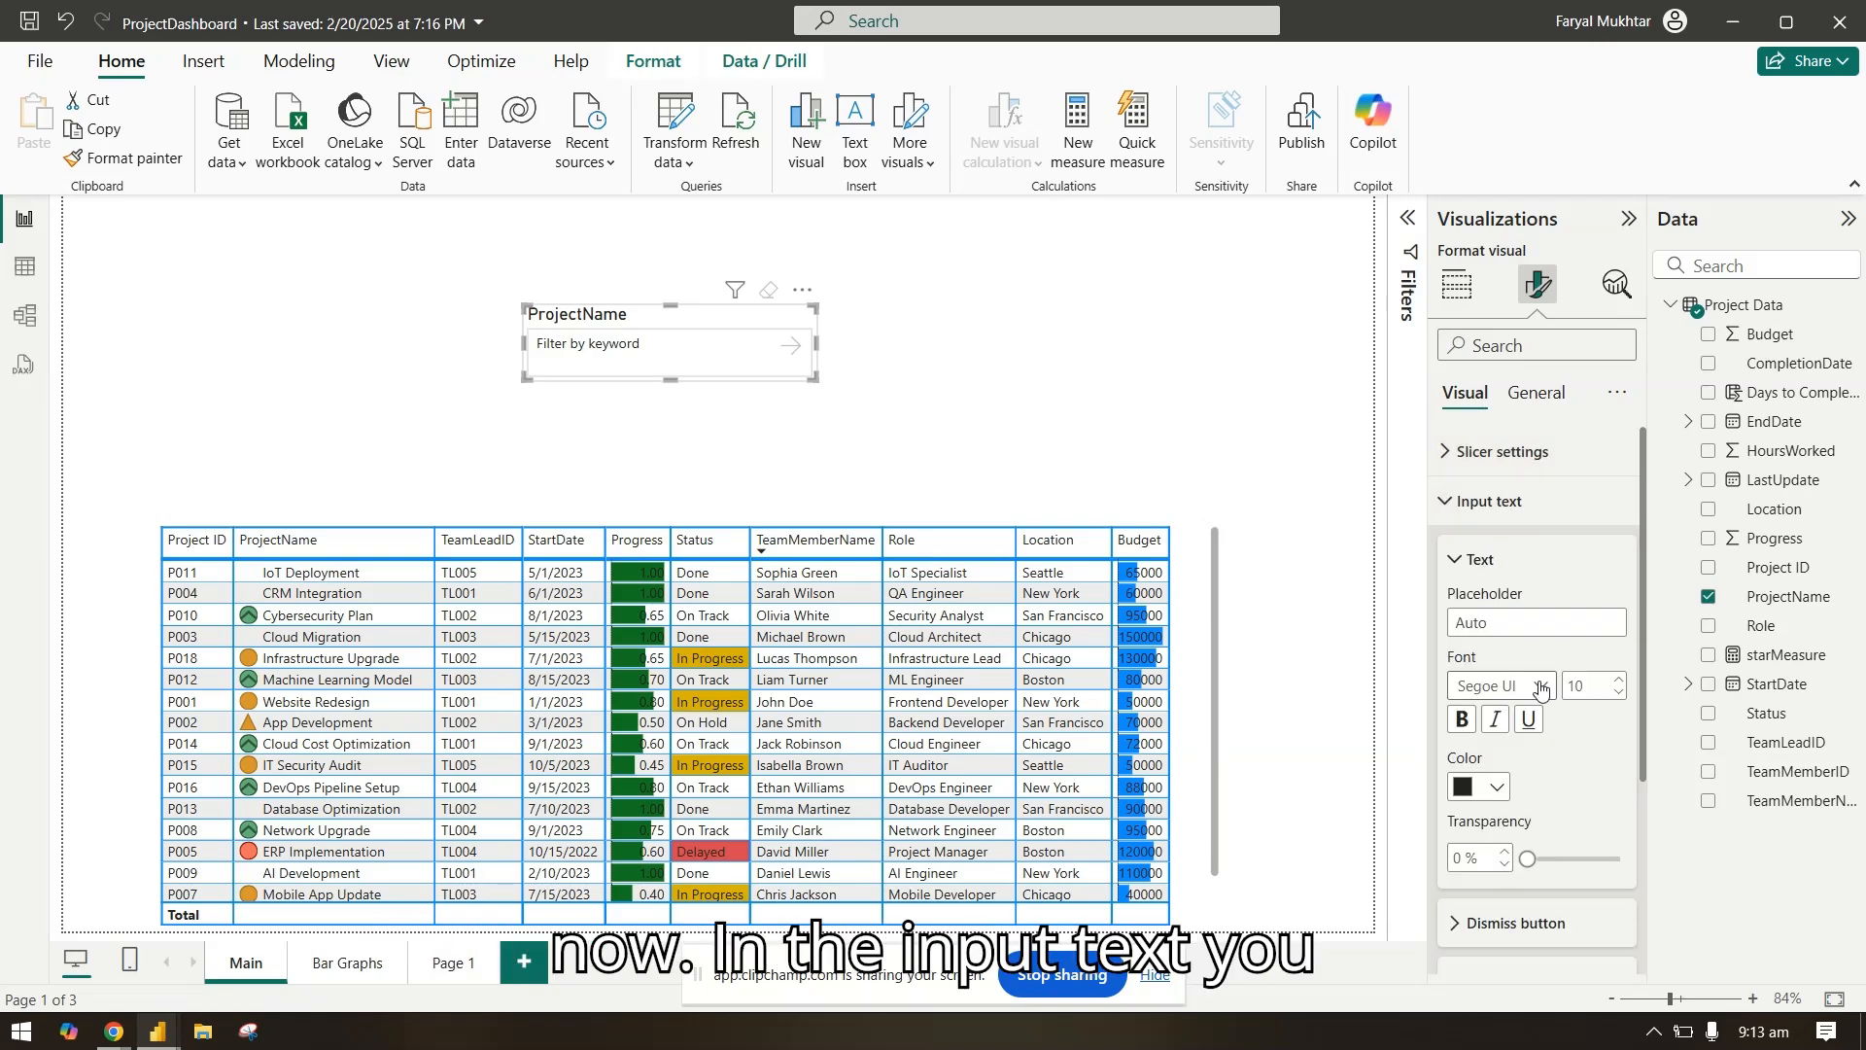
pyautogui.scroll(-2, 1567, 716)
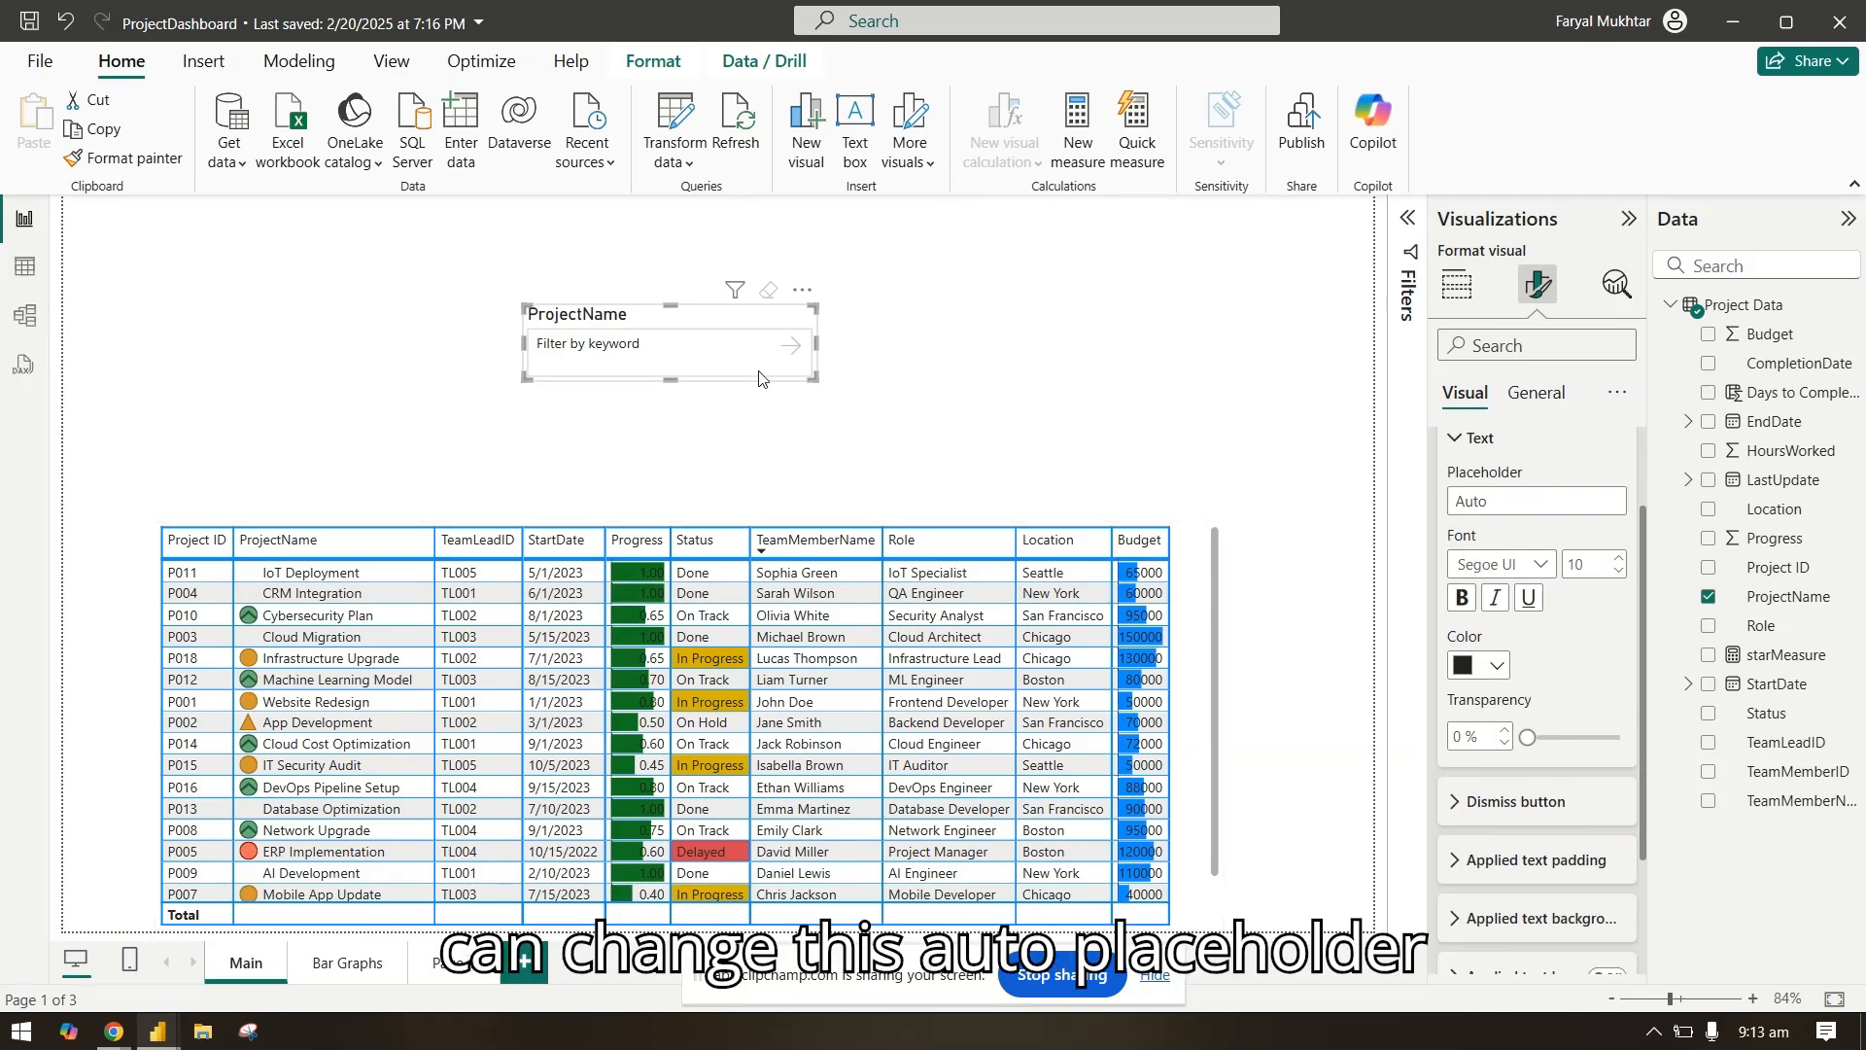
pyautogui.click(1491, 503)
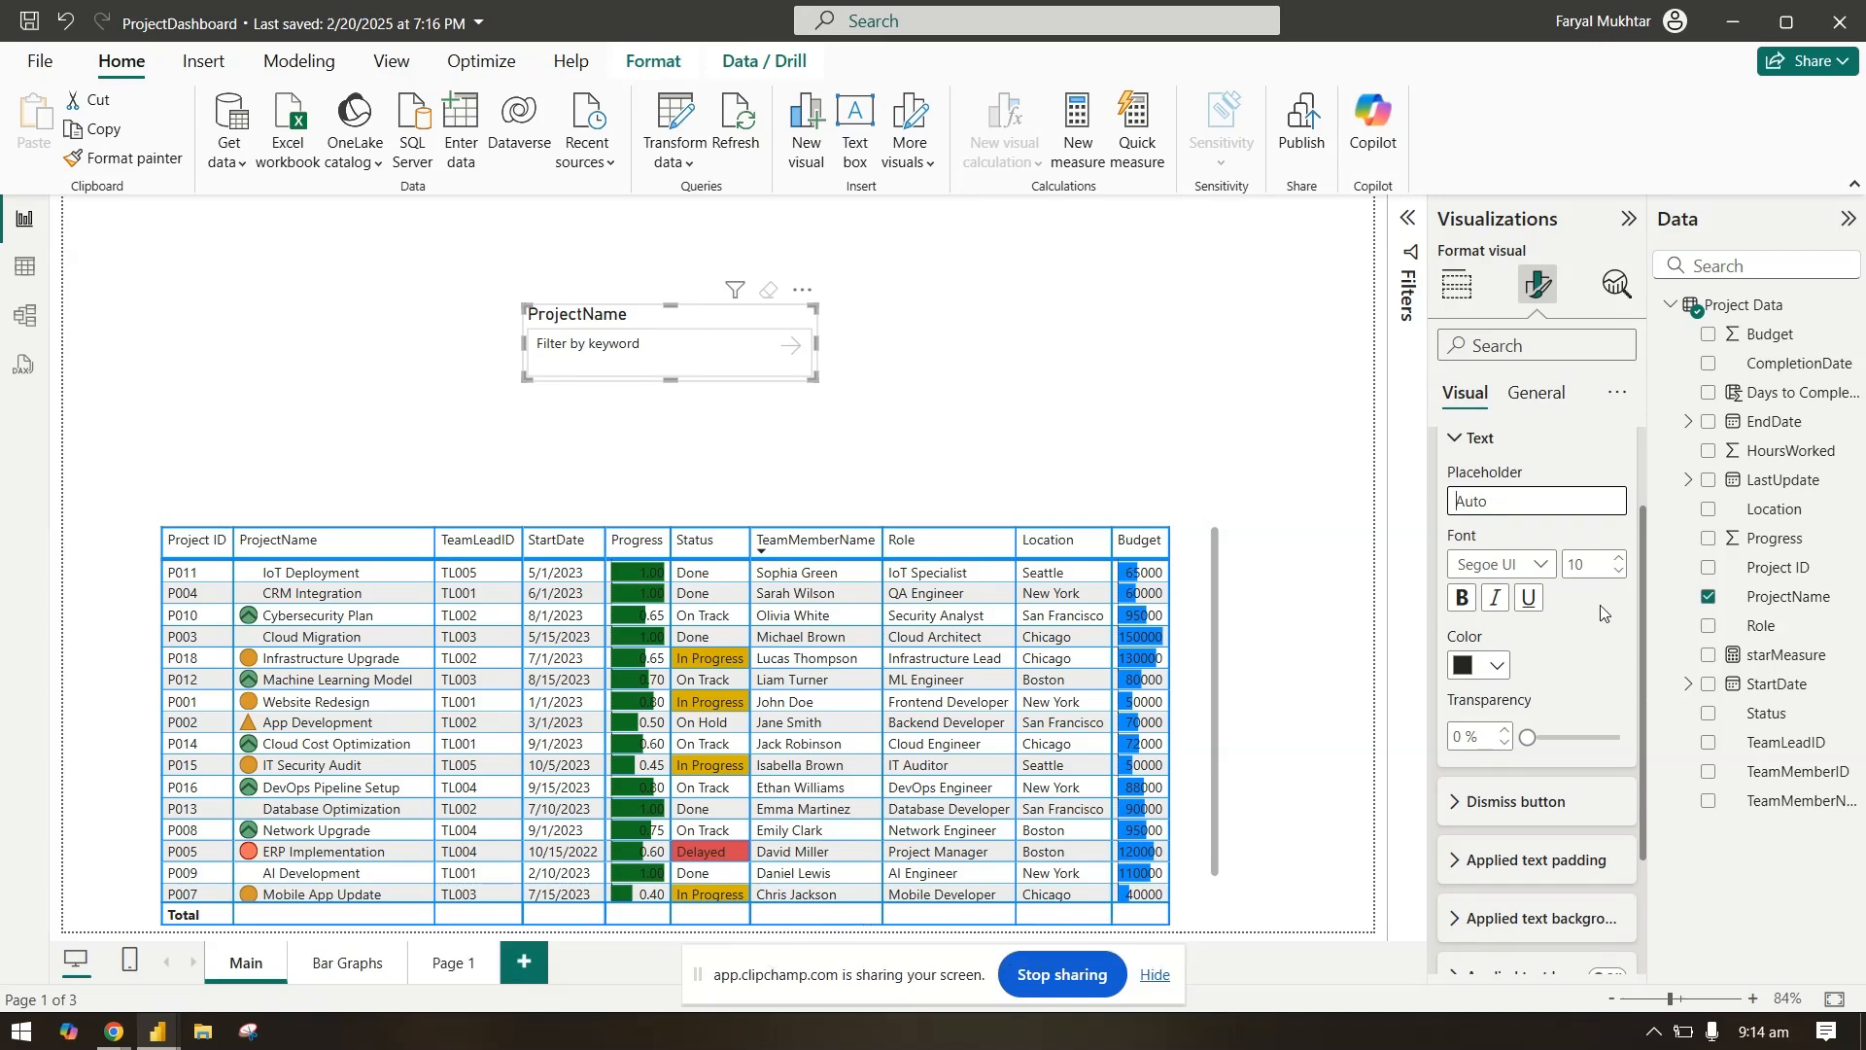
pyautogui.write('Filter ')
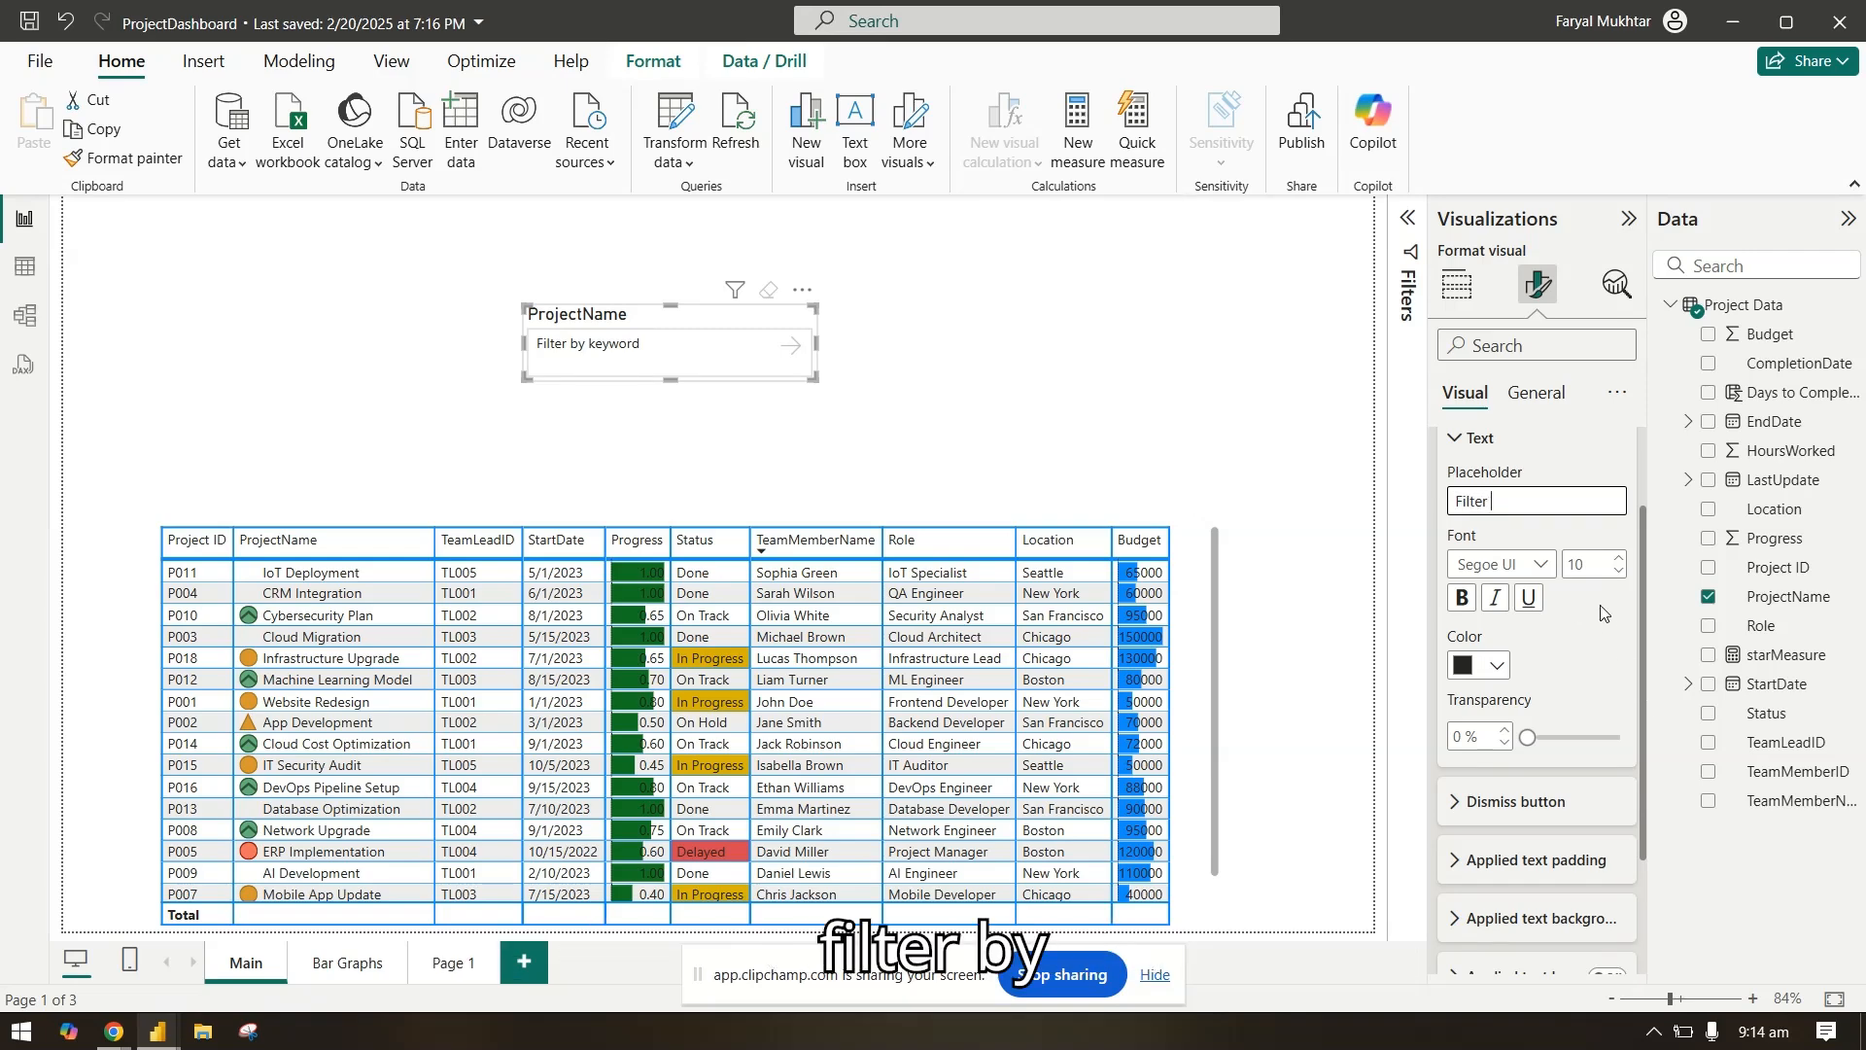
pyautogui.write('by Pr')
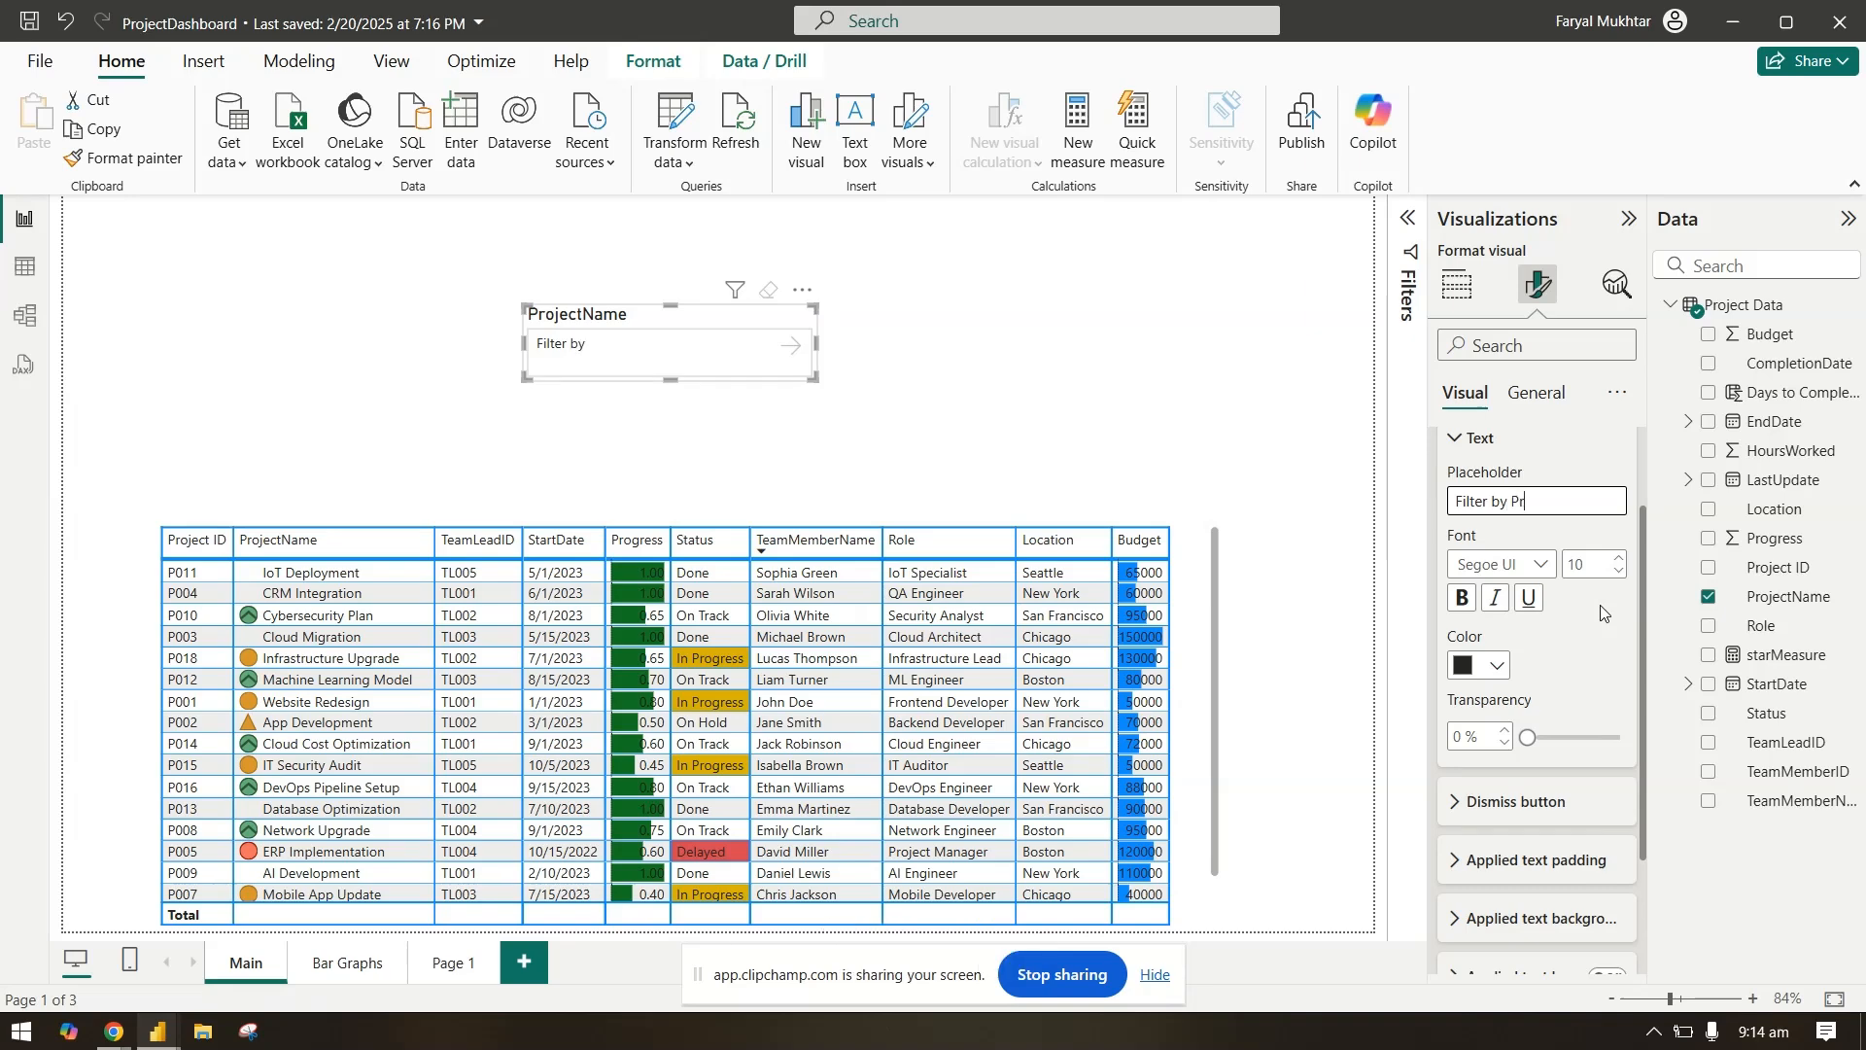
pyautogui.write('oject Name')
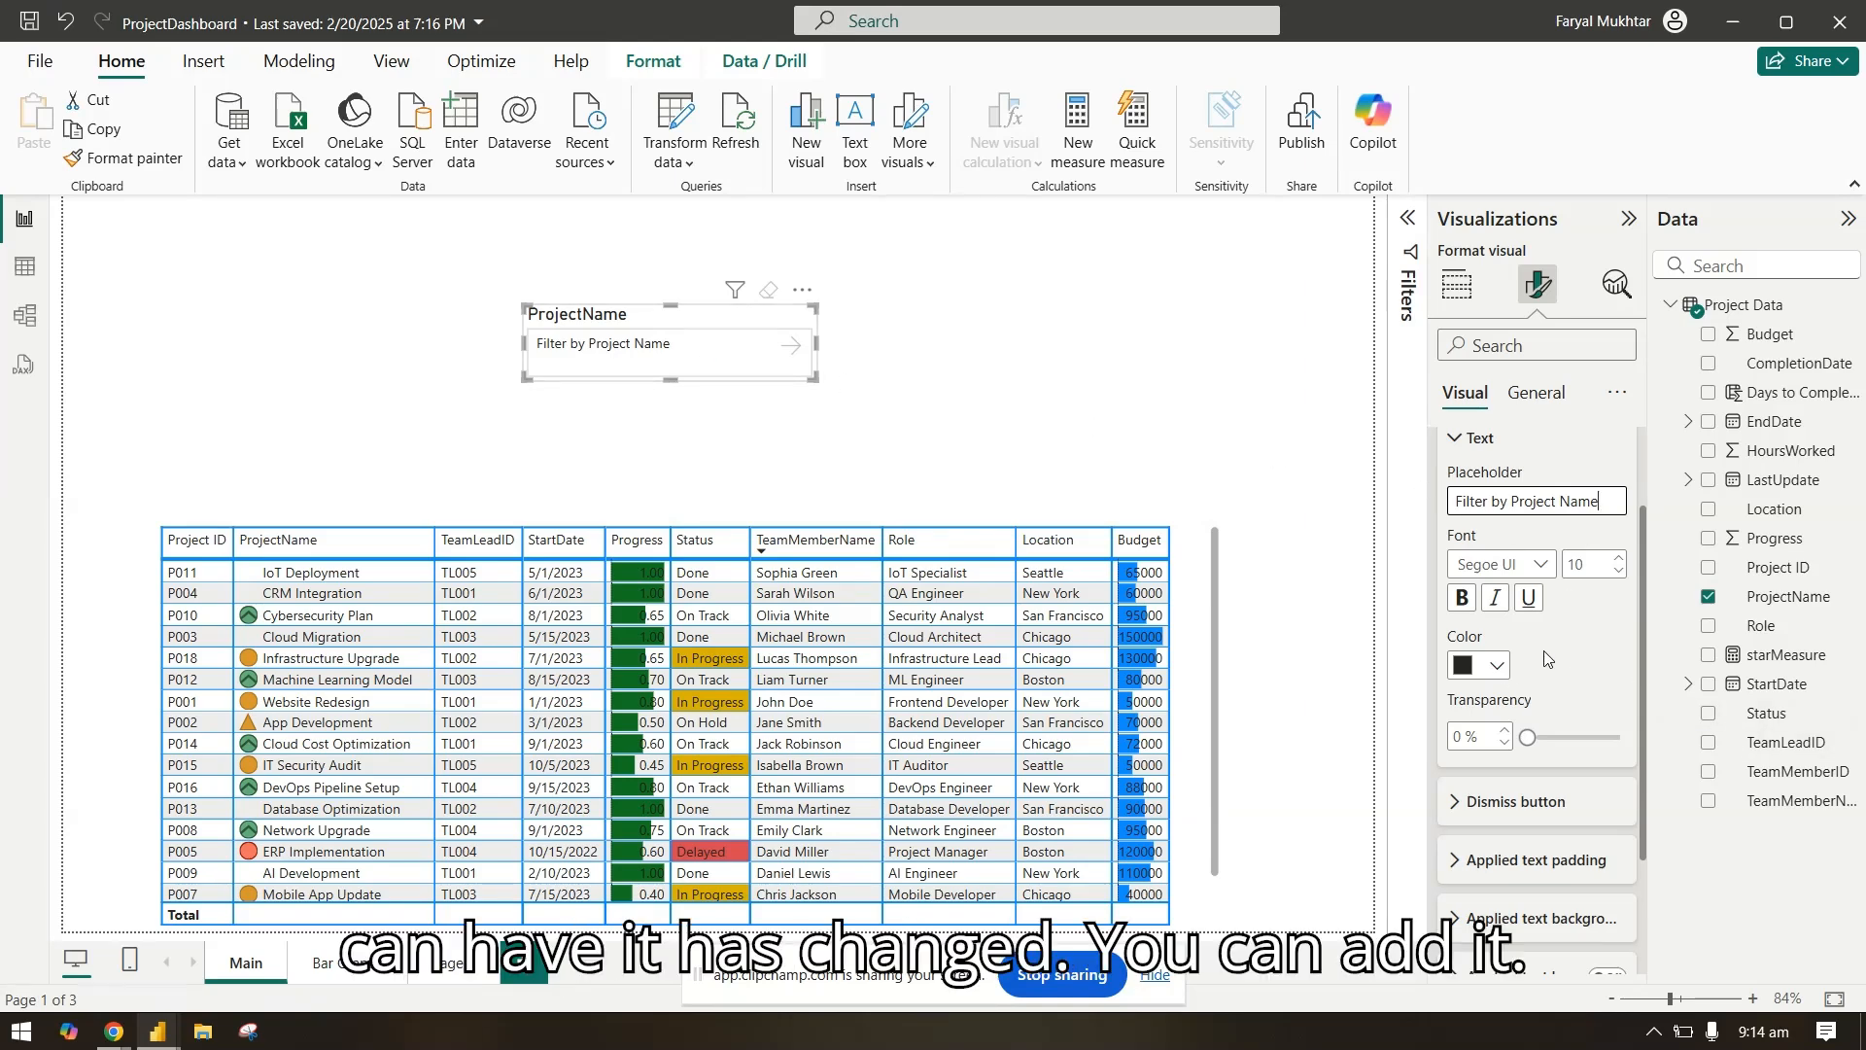
# Step: Try bold on the slicer's input text, and leave it italic only
pyautogui.click(1461, 597)
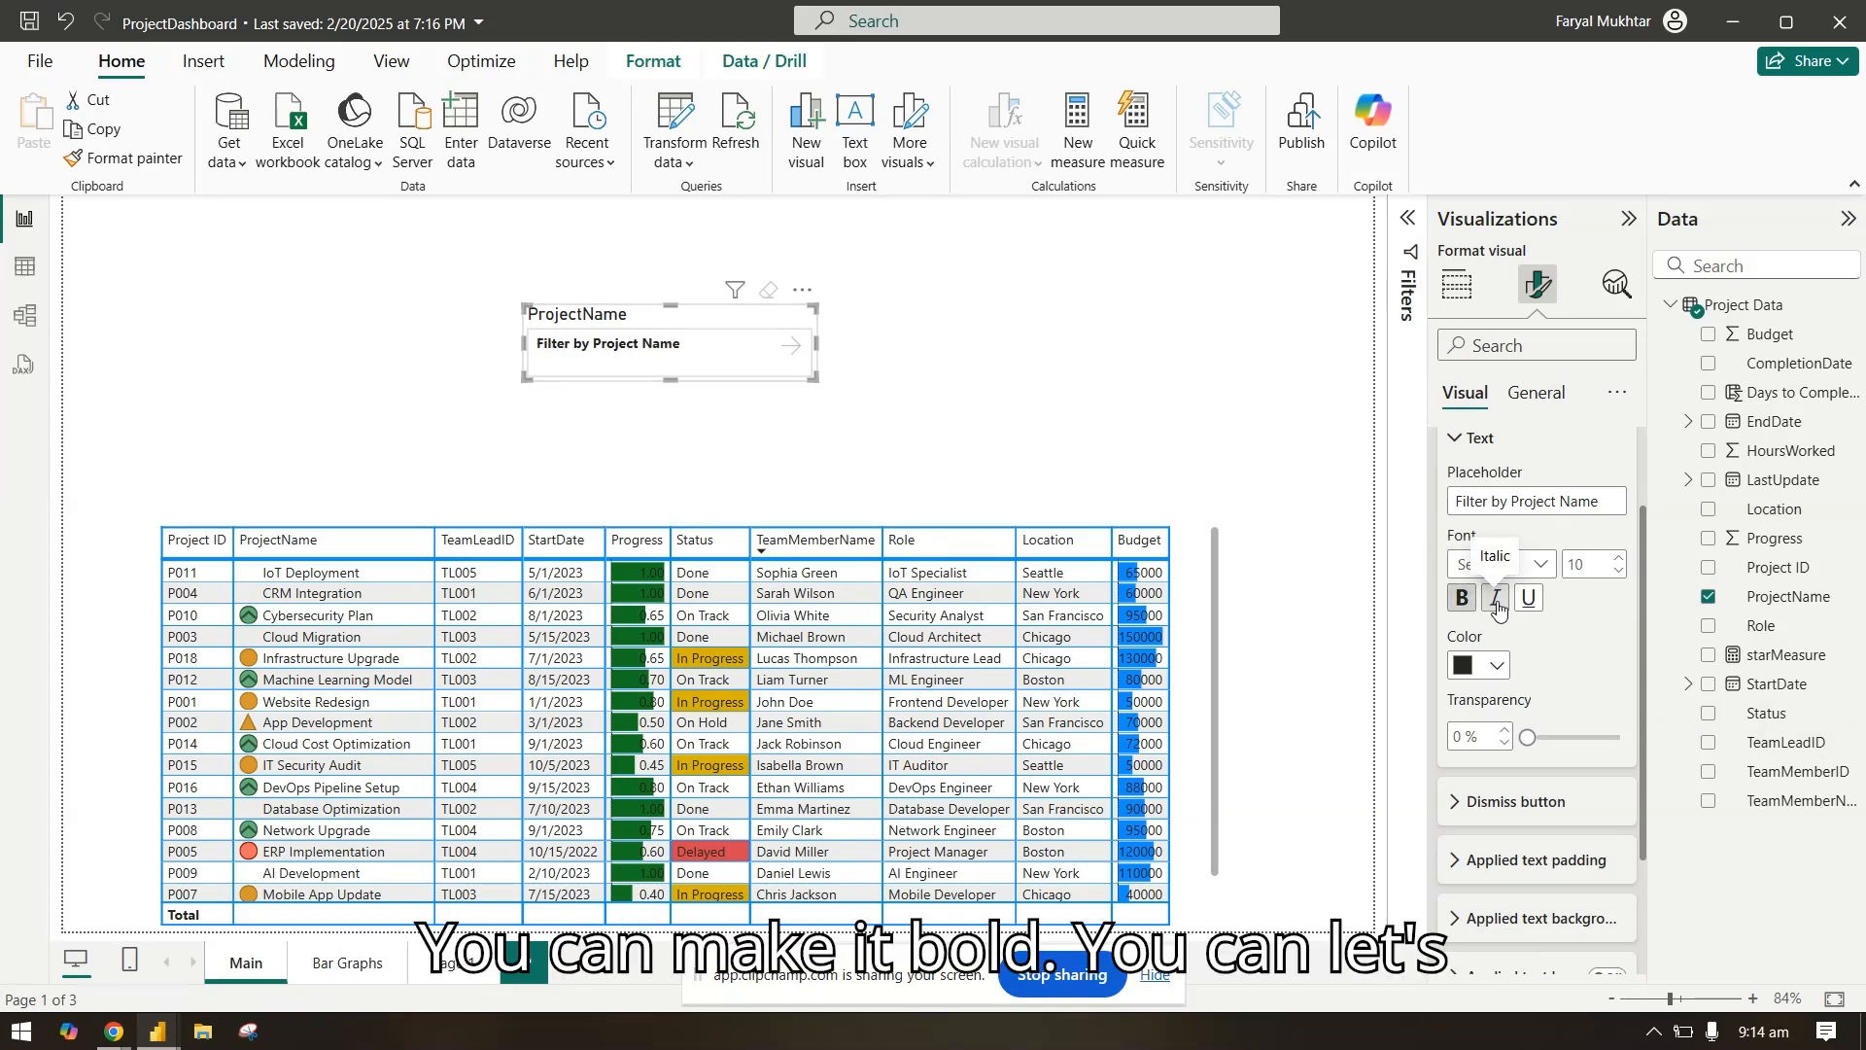
pyautogui.click(1494, 599)
pyautogui.click(1462, 598)
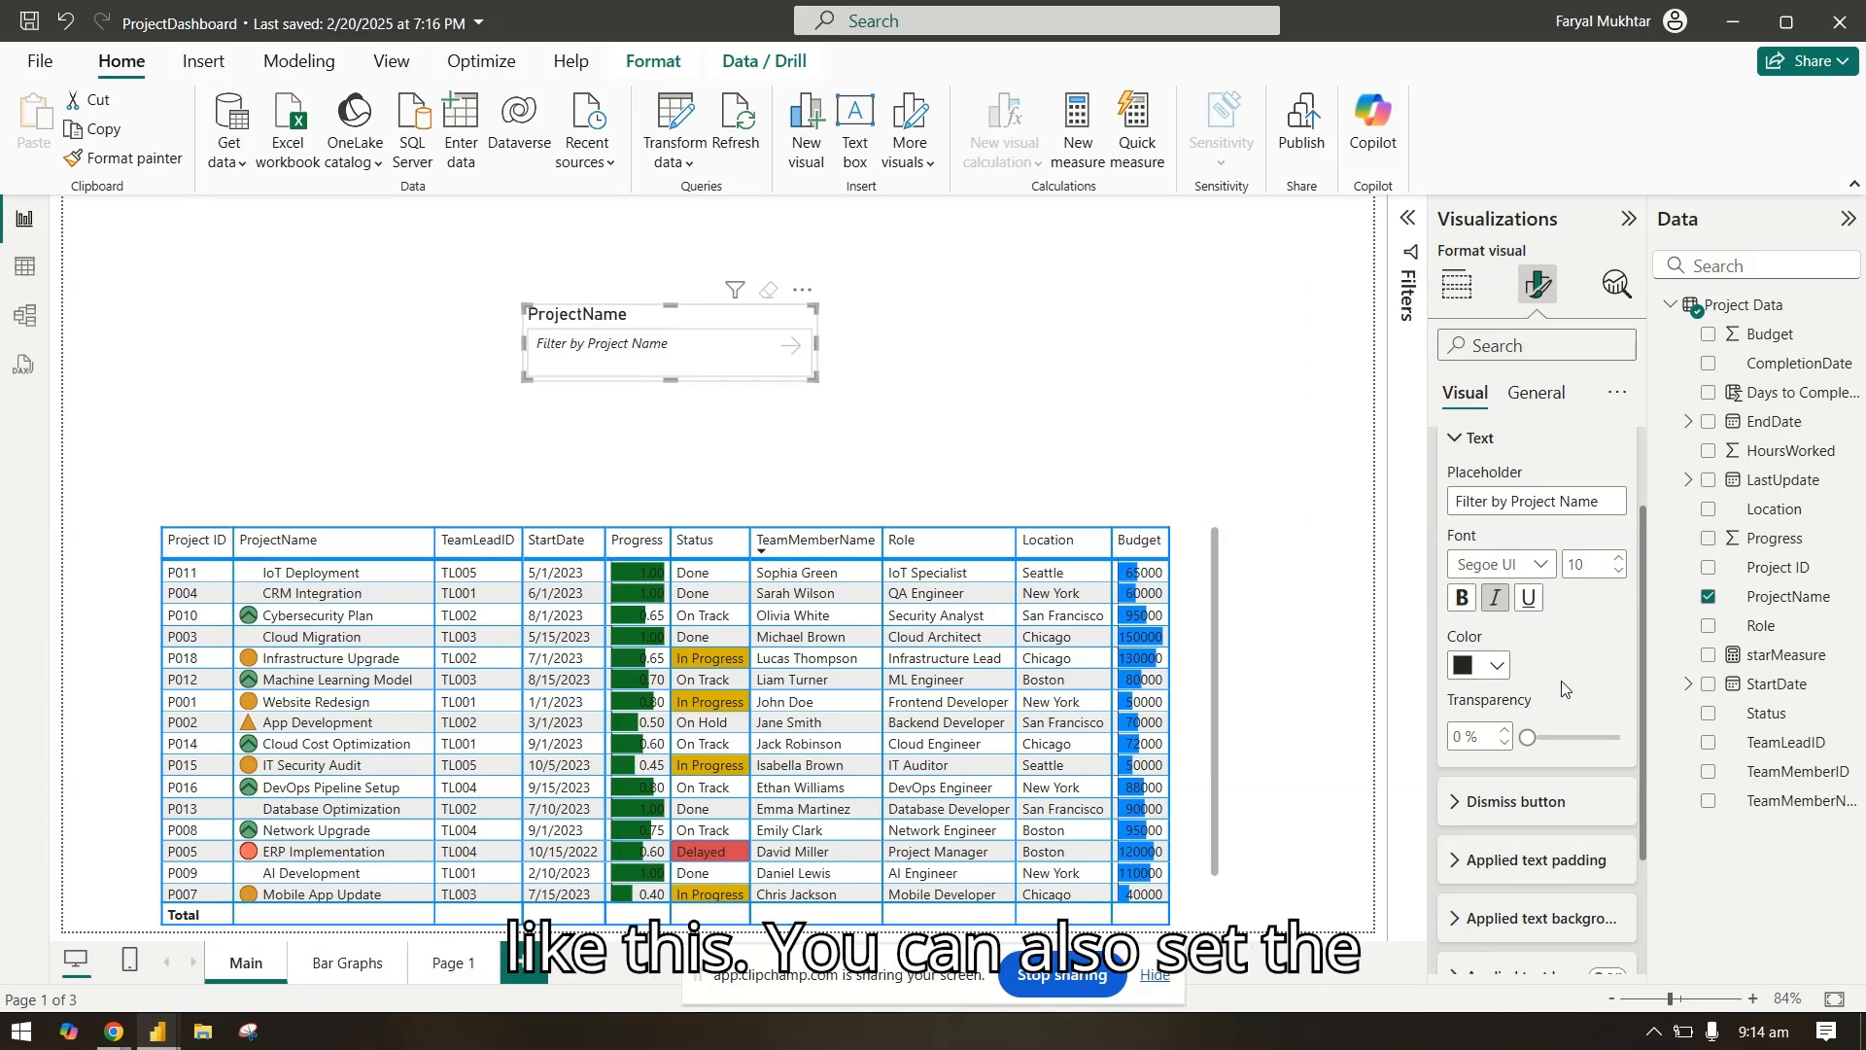
# Step: Set the color of the dismiss button in the slicer's input text settings to blue
pyautogui.scroll(2, 1555, 680)
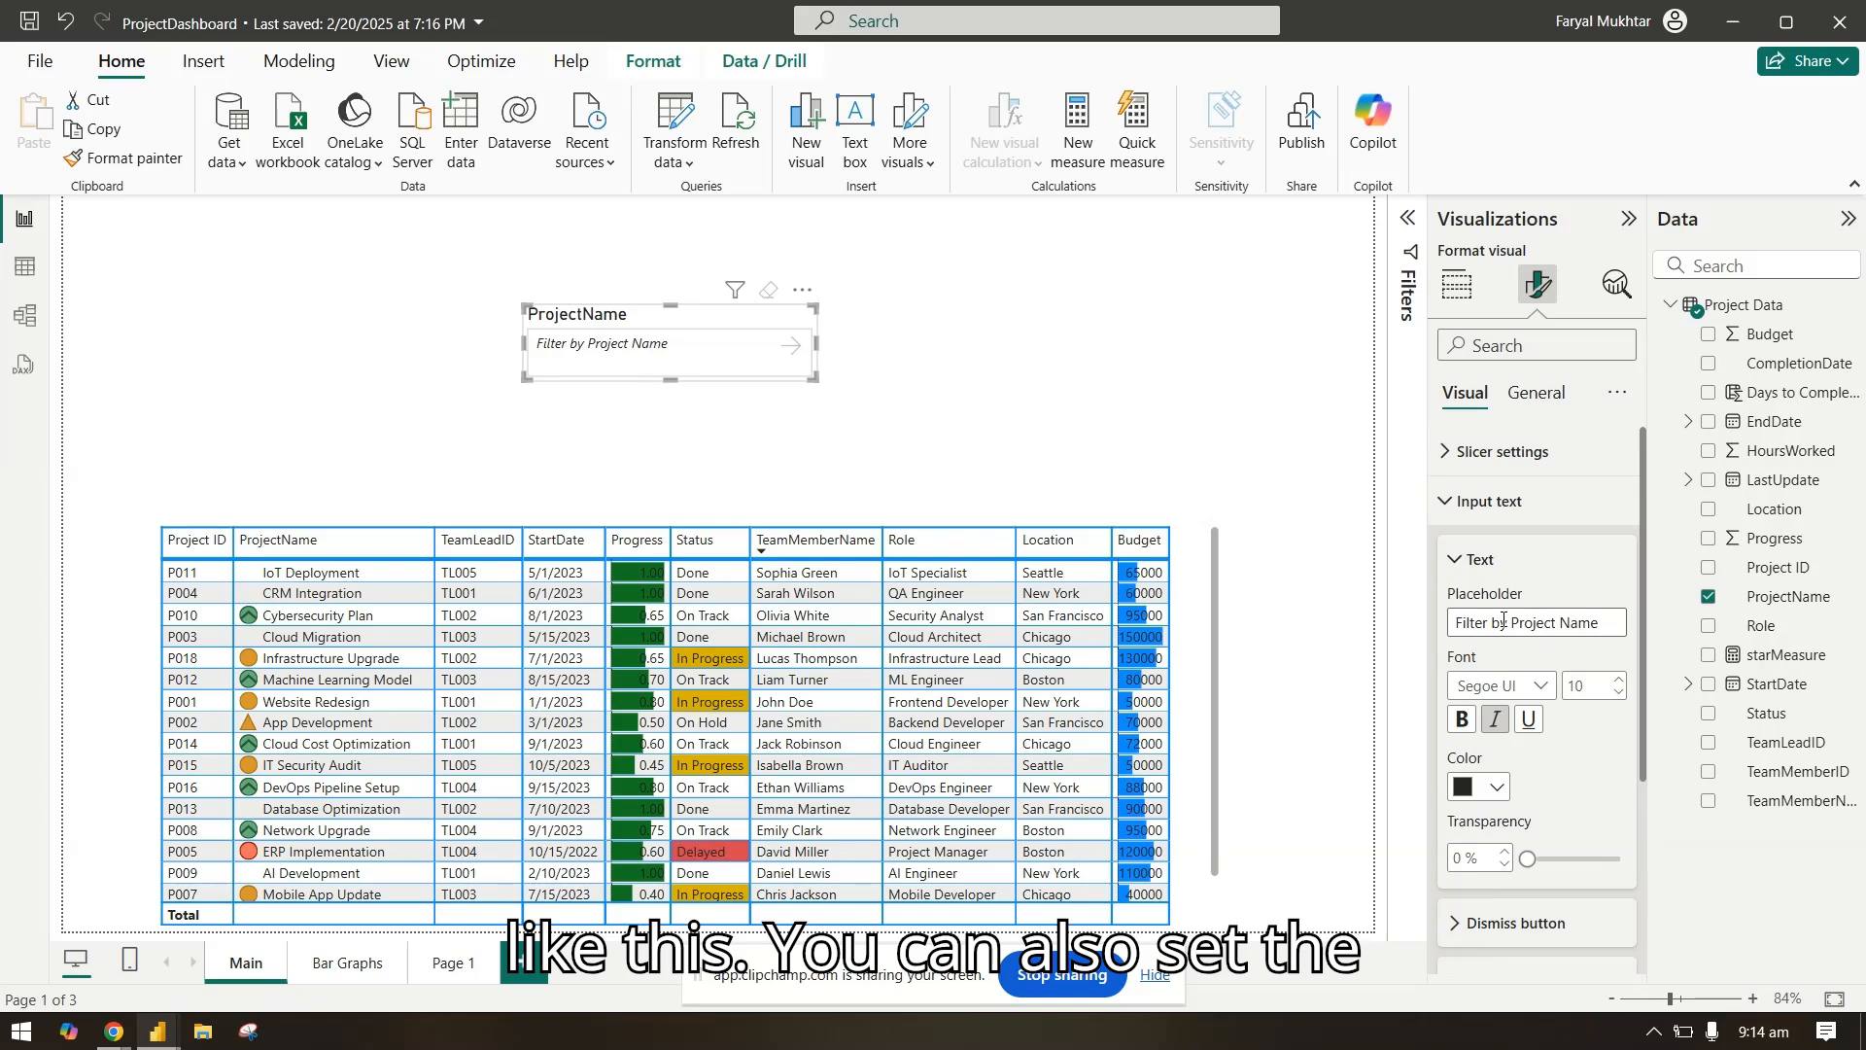
pyautogui.click(1490, 562)
pyautogui.click(1516, 616)
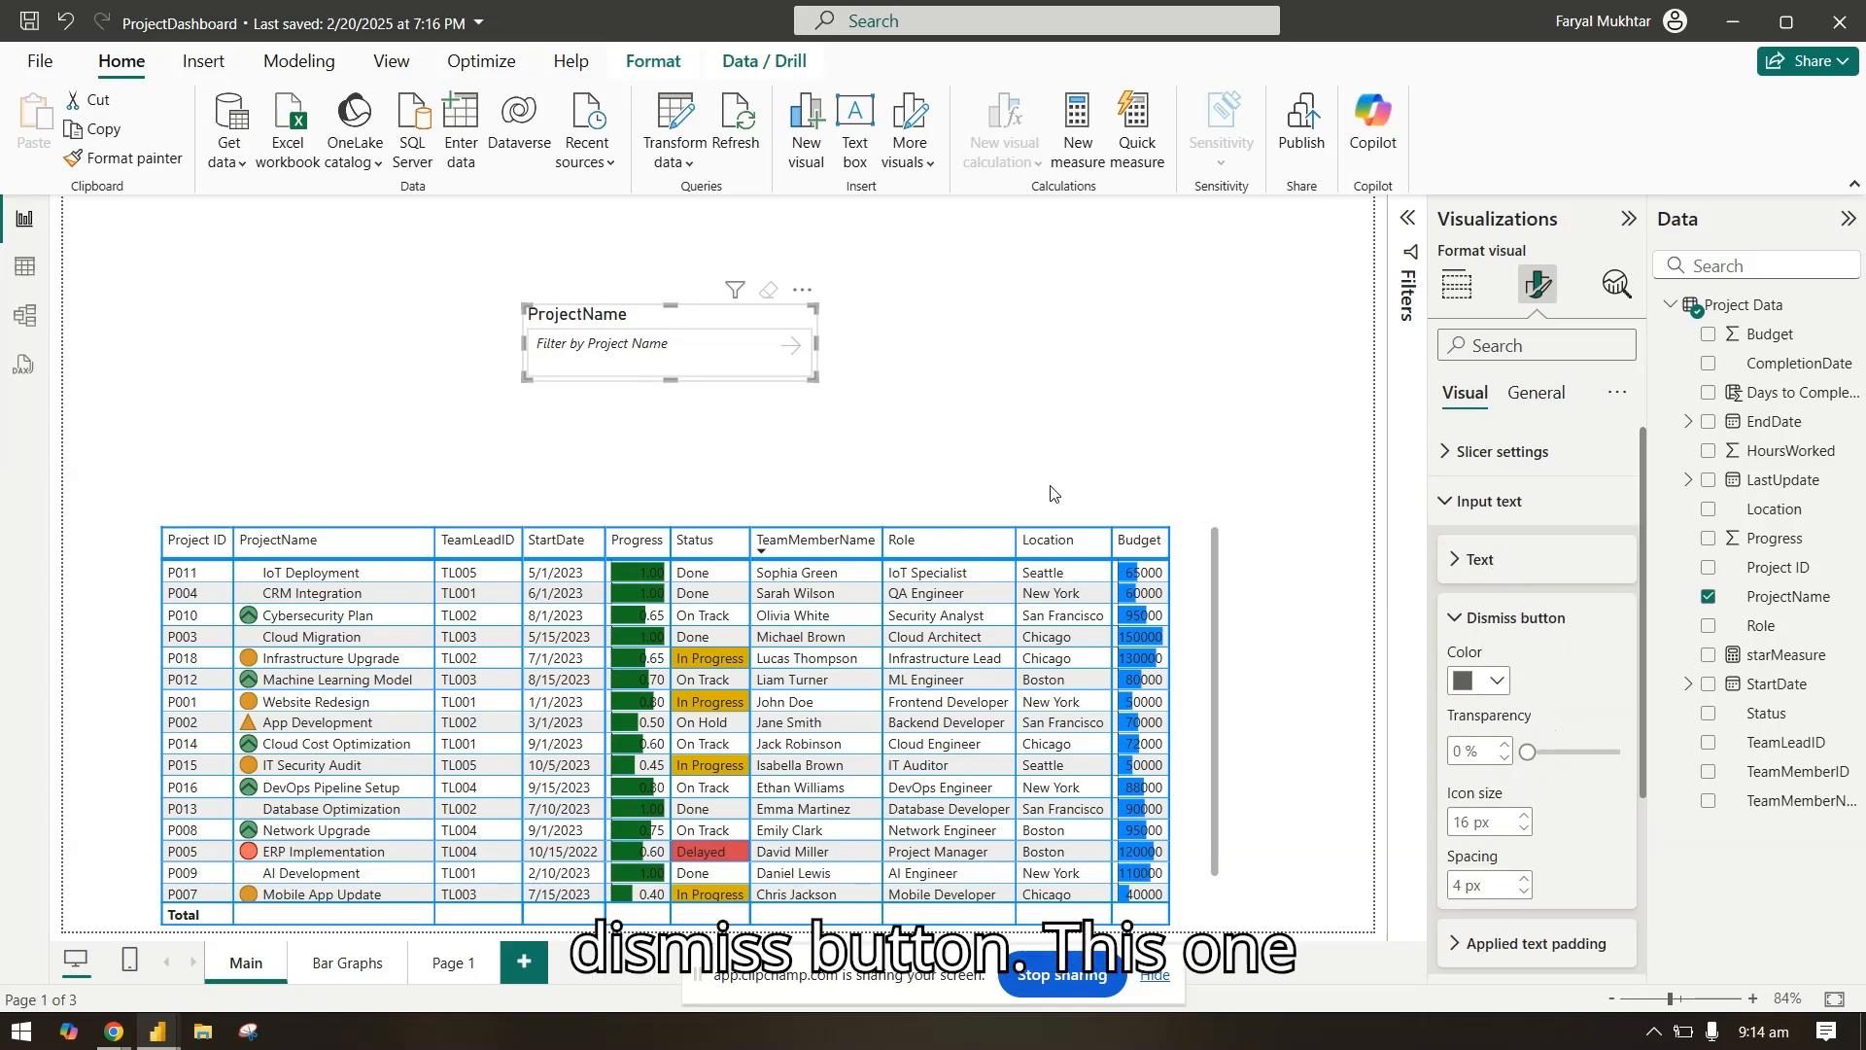
pyautogui.click(1497, 682)
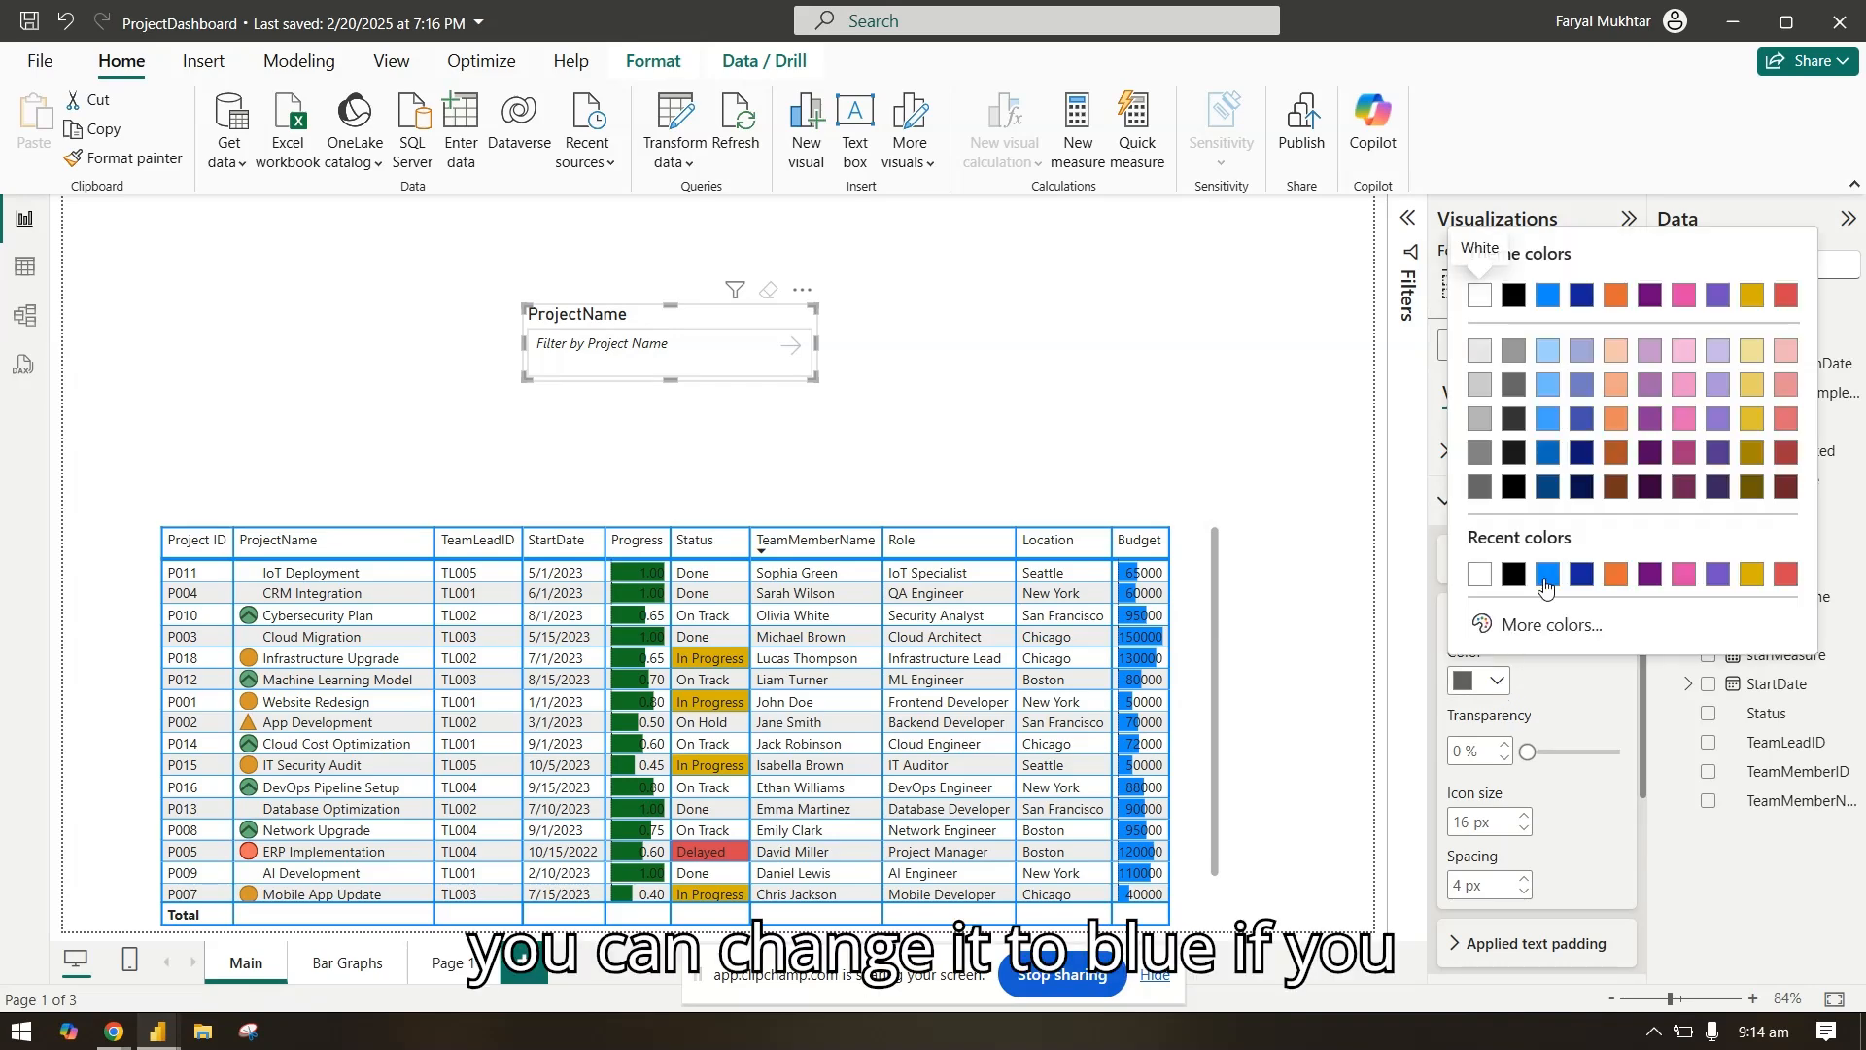
pyautogui.click(1541, 593)
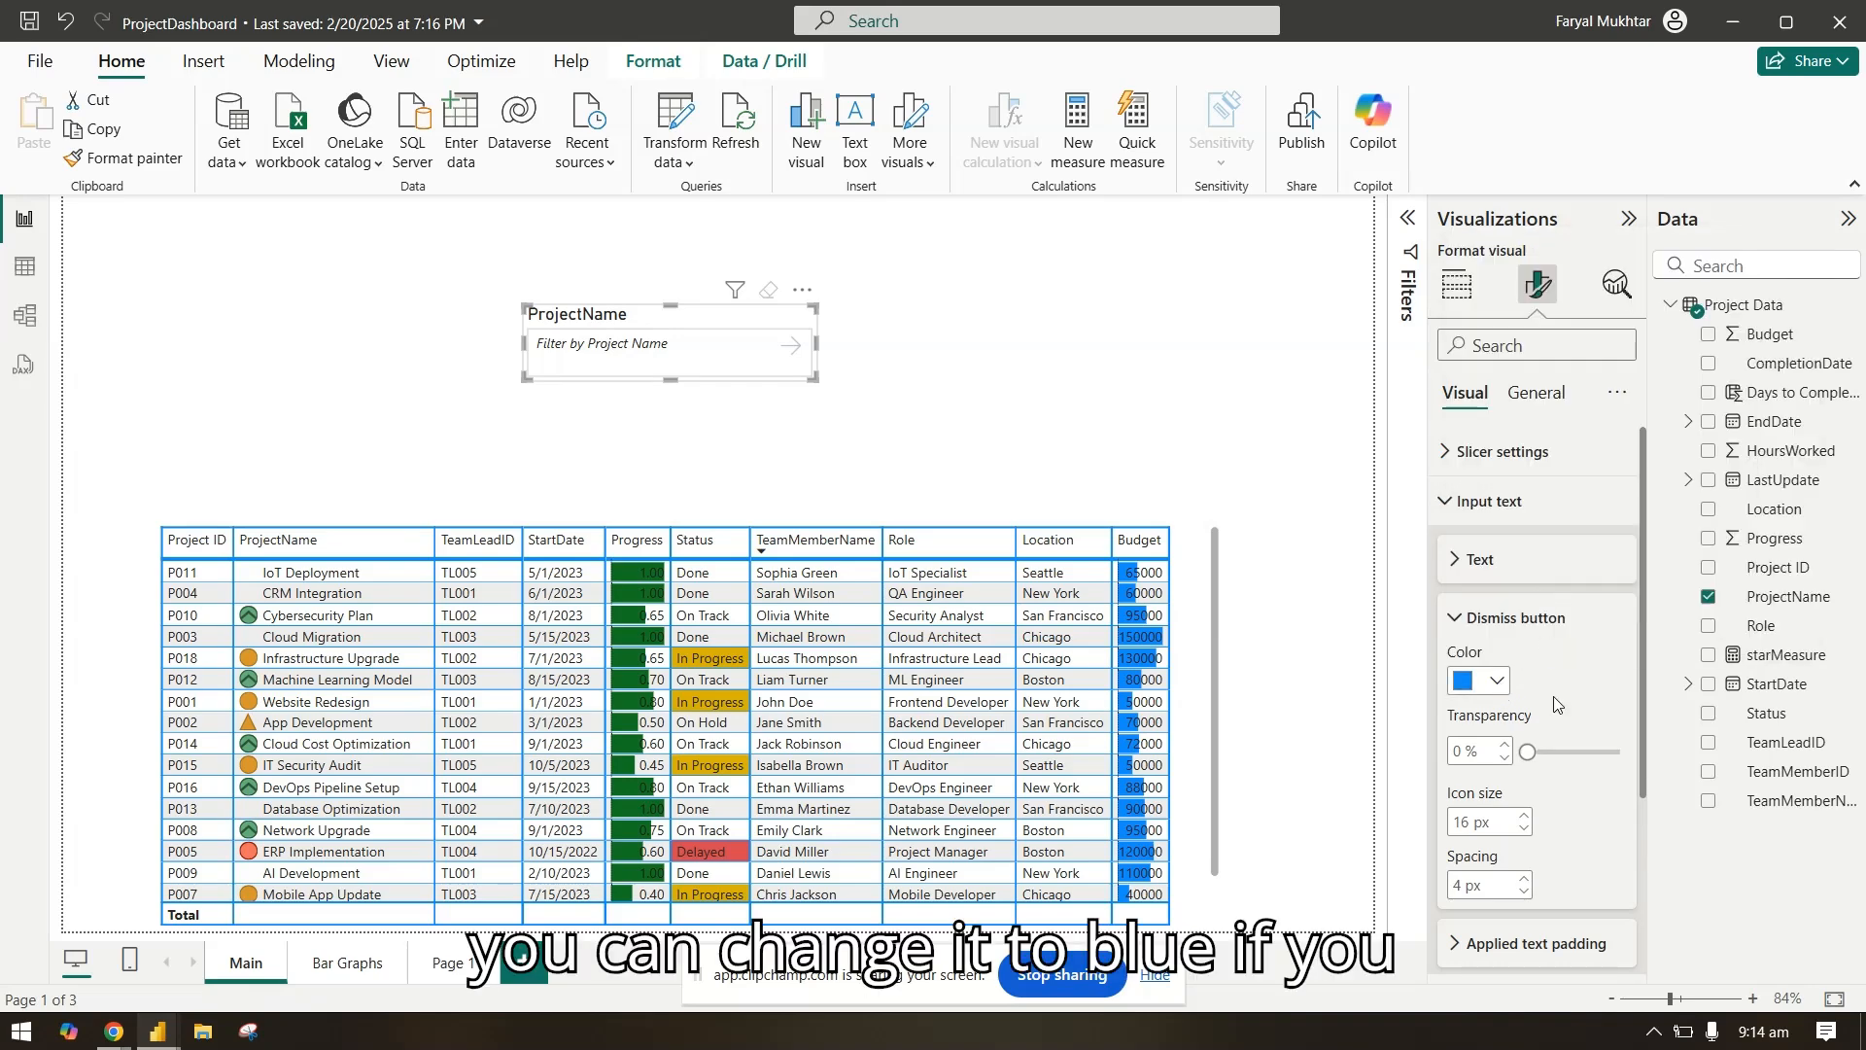
# Step: Filter the table by "Cloud" through the slicer to check the dismiss button's color, and clear the filter
pyautogui.click(655, 348)
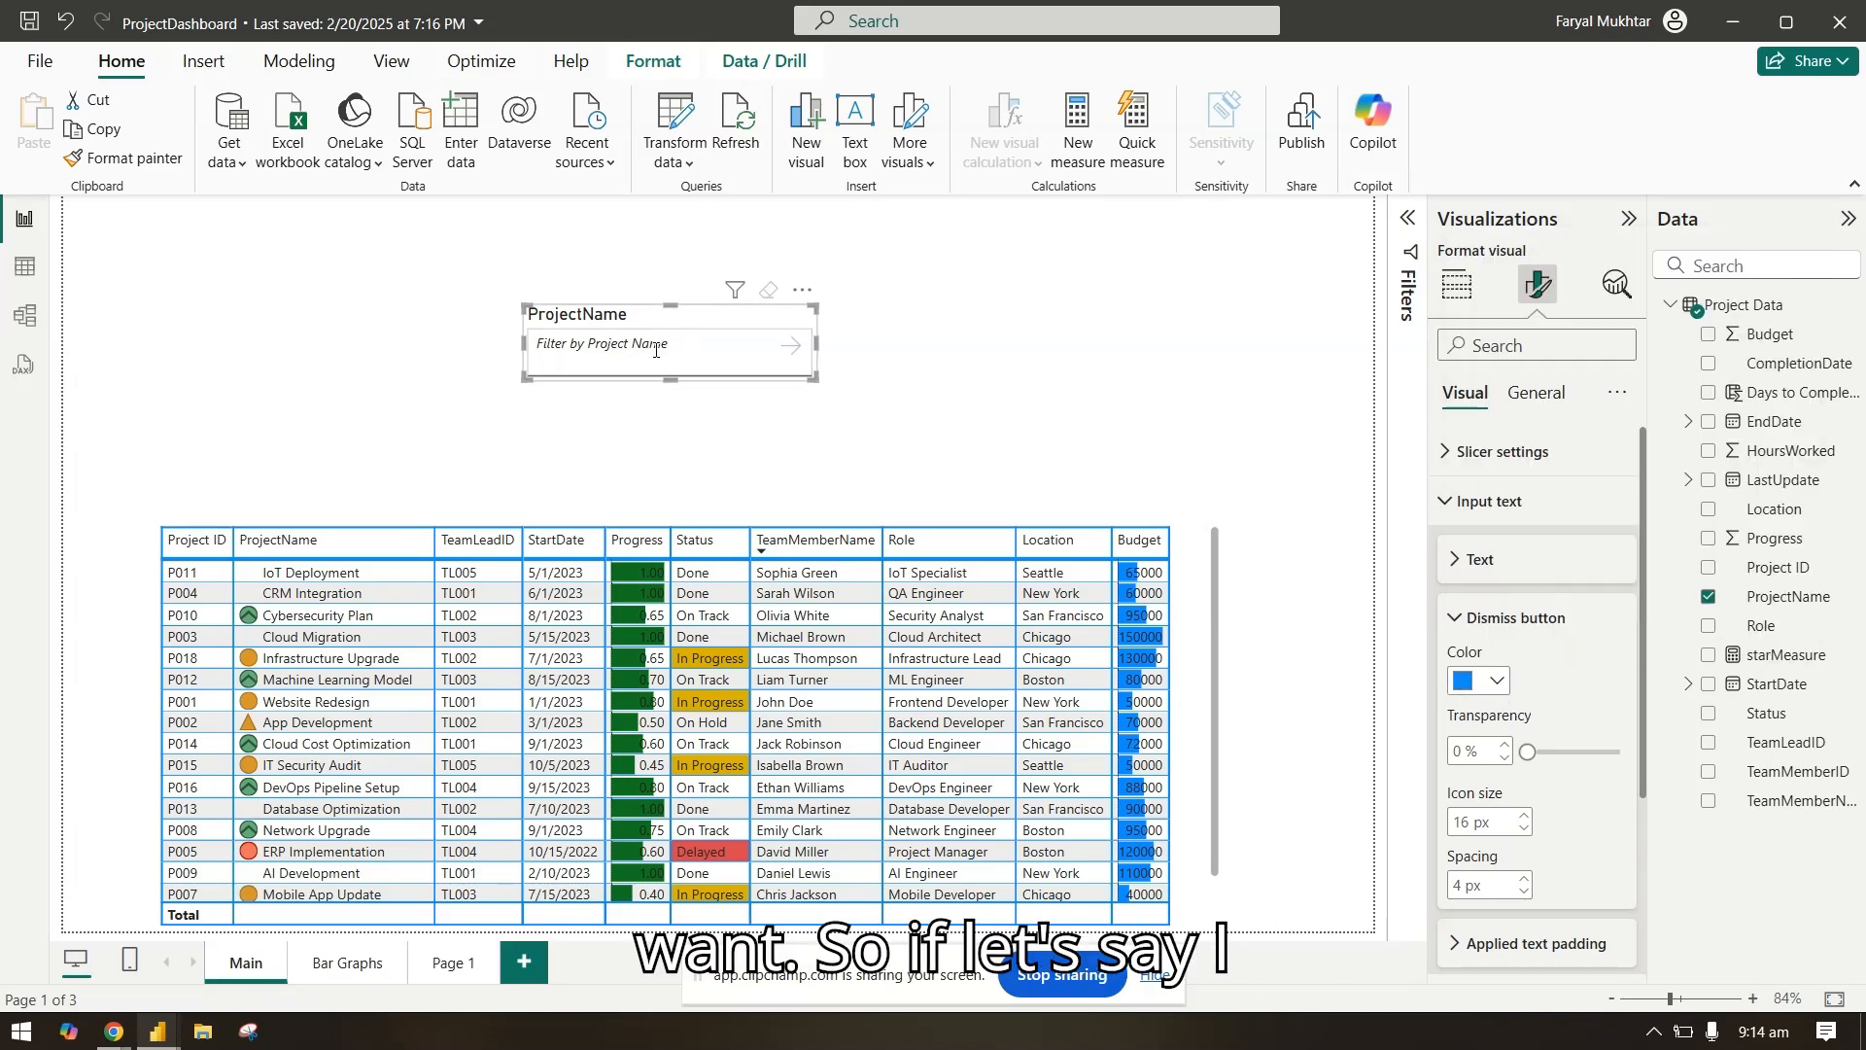
pyautogui.write('c')
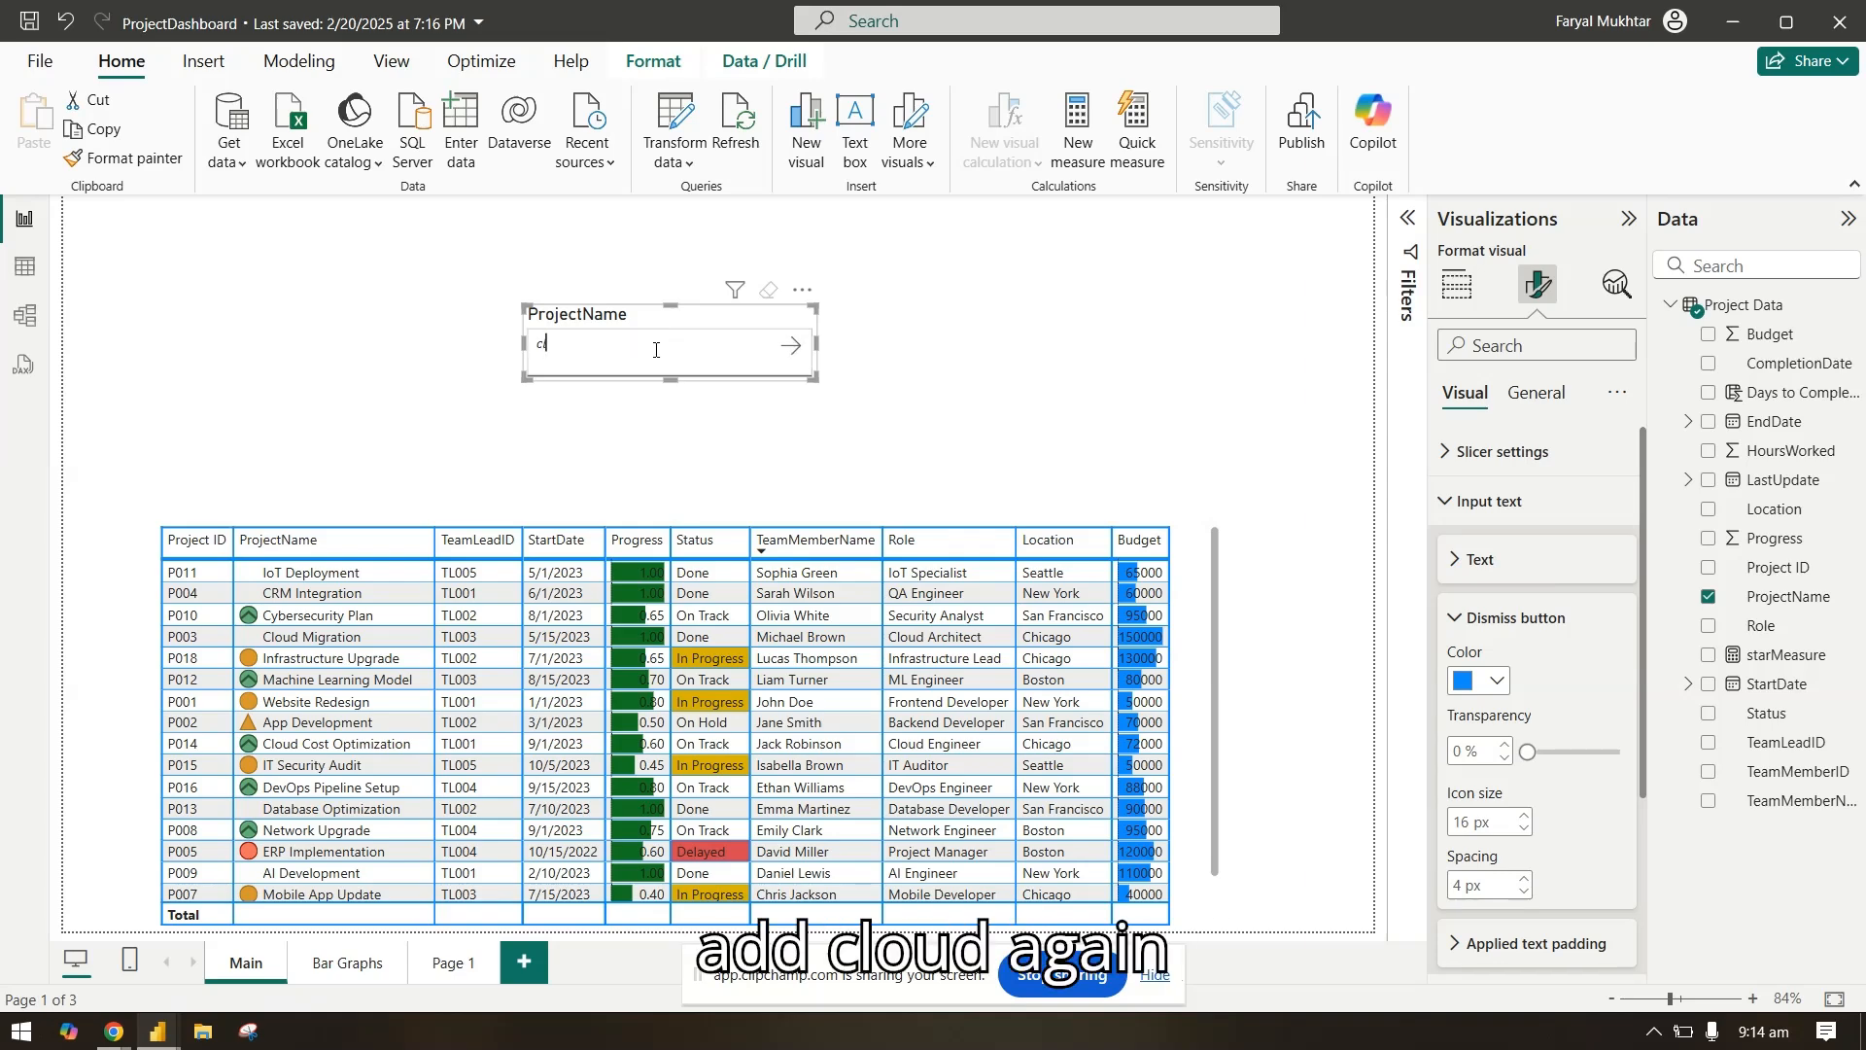
pyautogui.press('BackSpace')
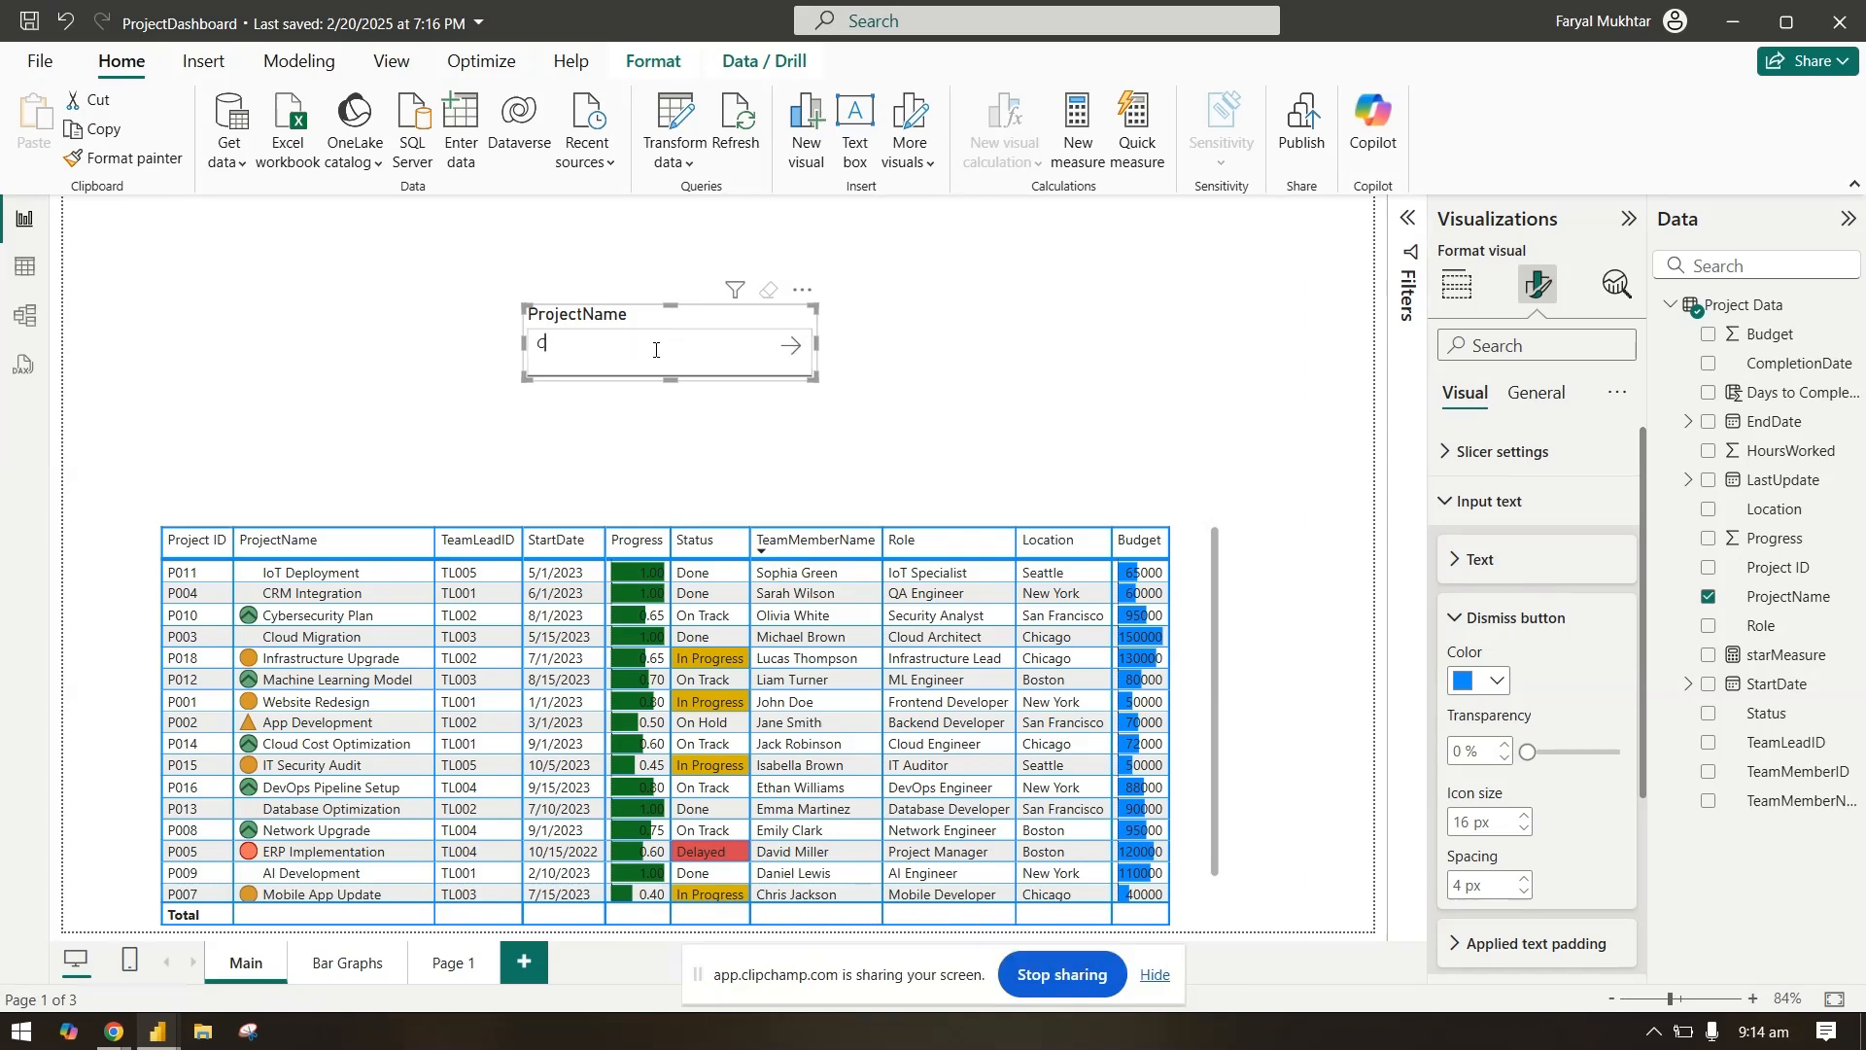
pyautogui.click(790, 346)
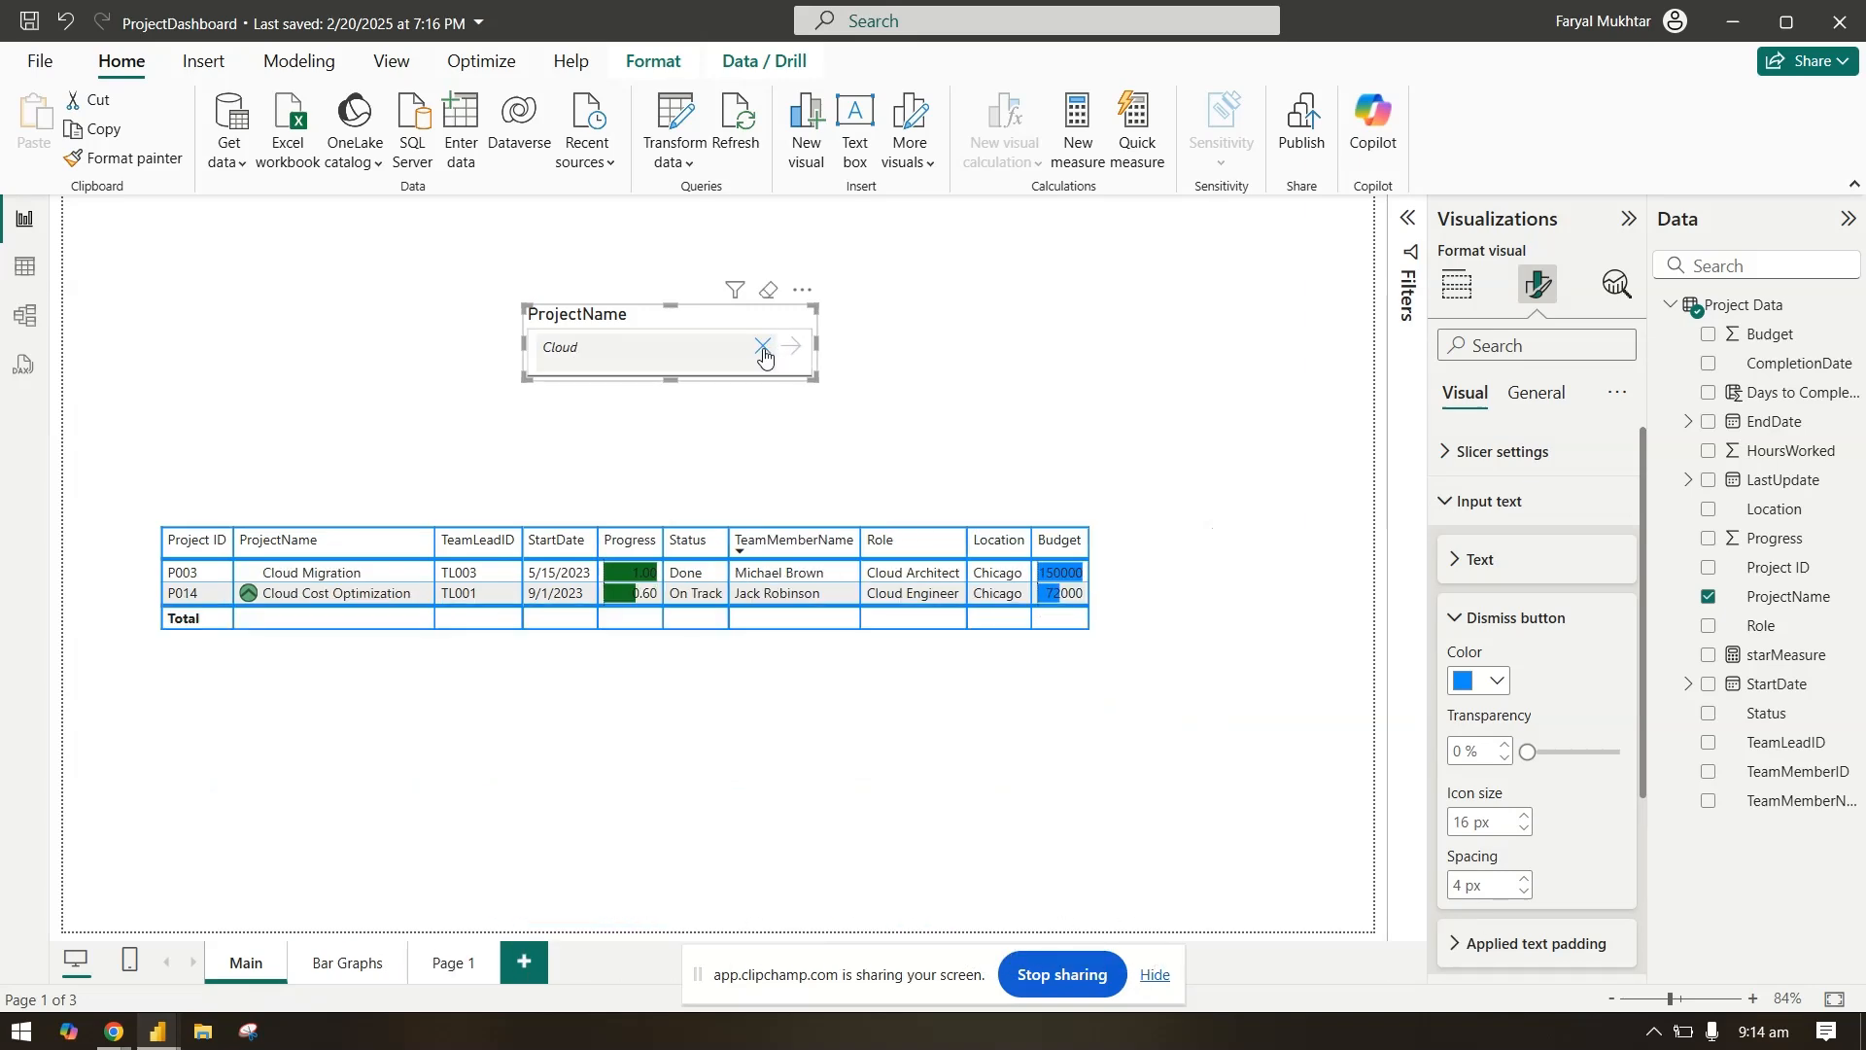
pyautogui.click(763, 348)
# Step: Look at the applied text padding settings, and try light gray and blue as the applied text background color
pyautogui.click(1504, 632)
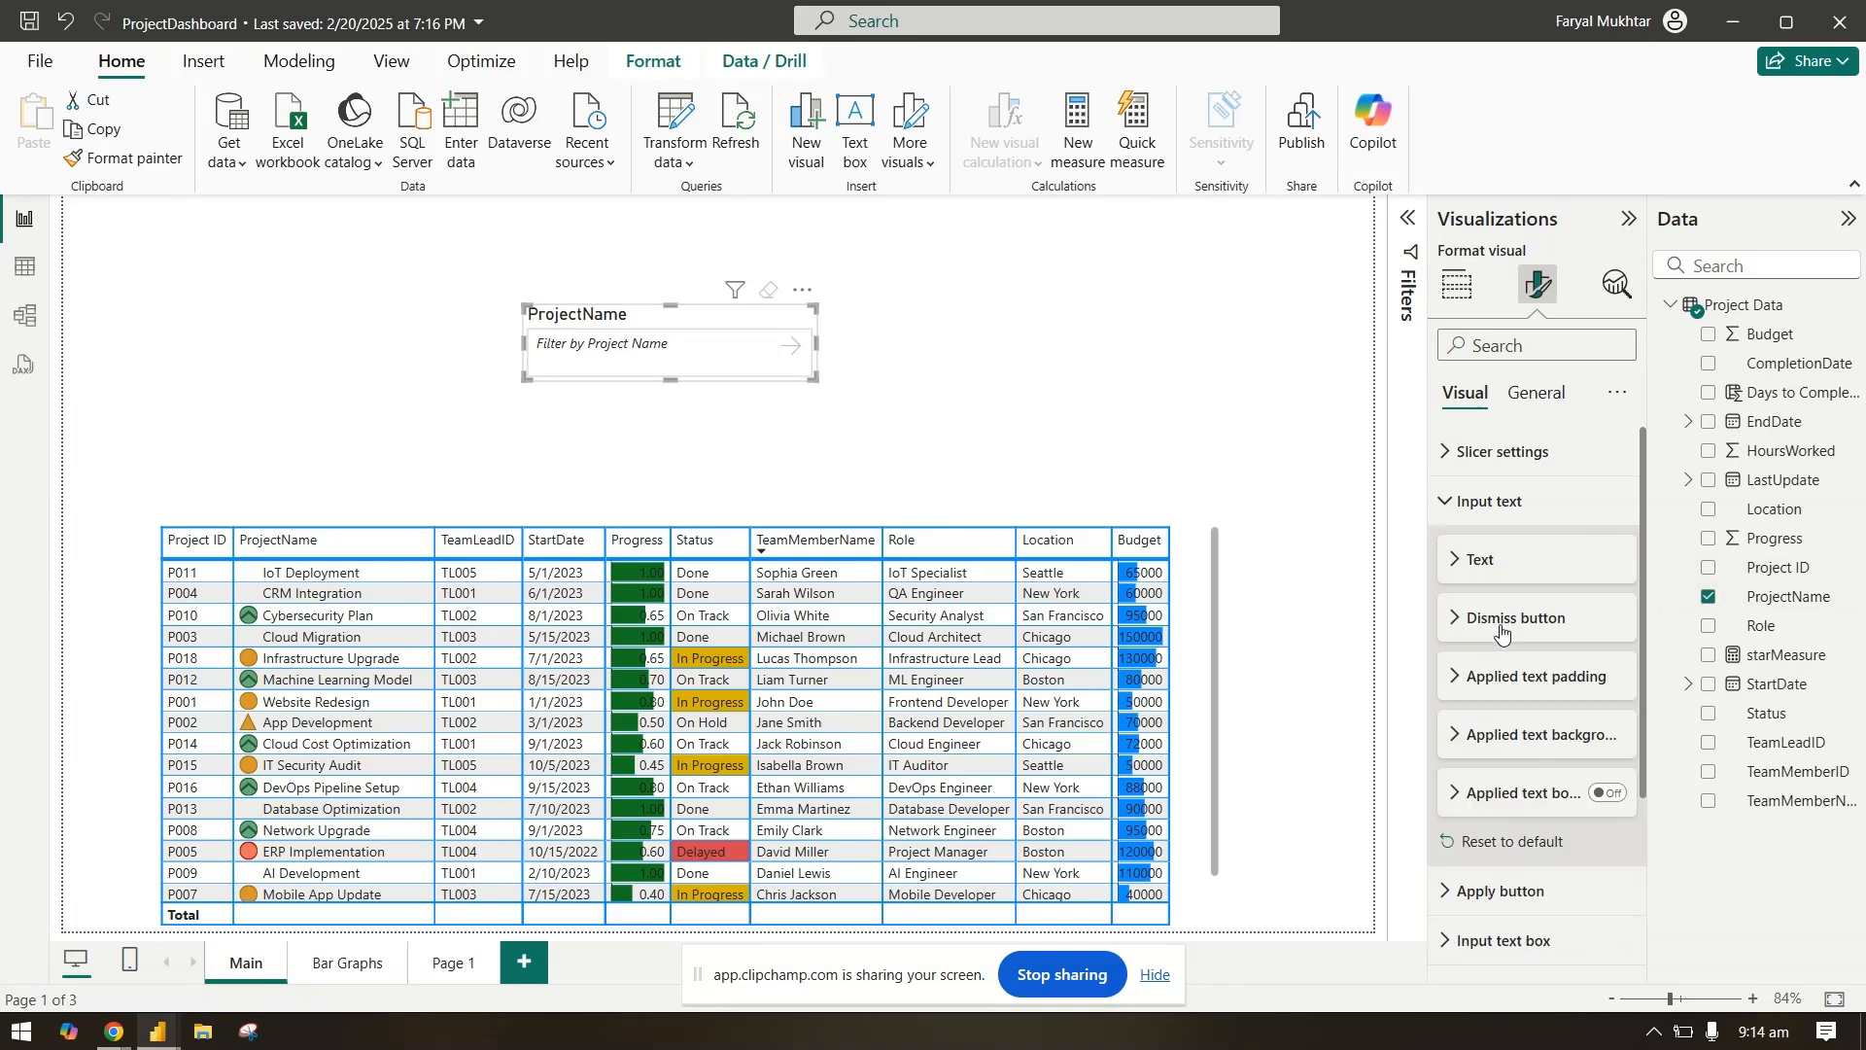
pyautogui.click(1530, 685)
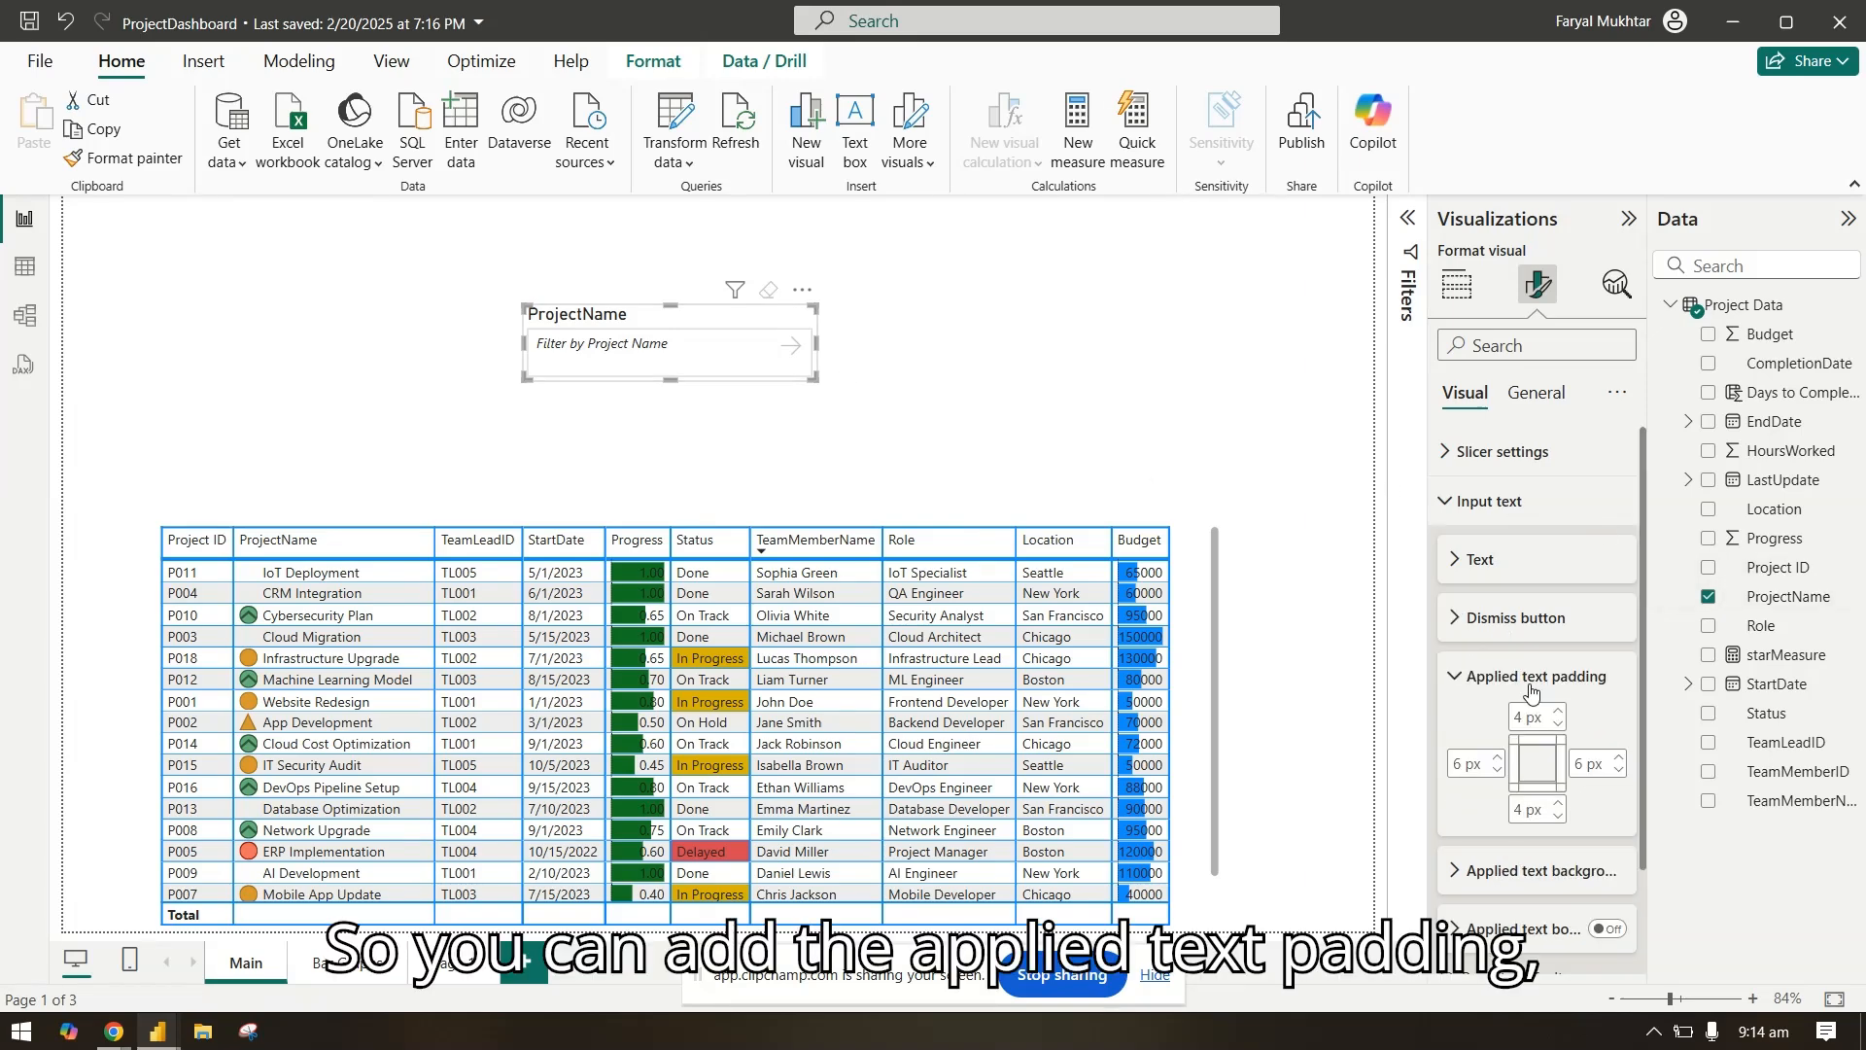
pyautogui.click(1530, 688)
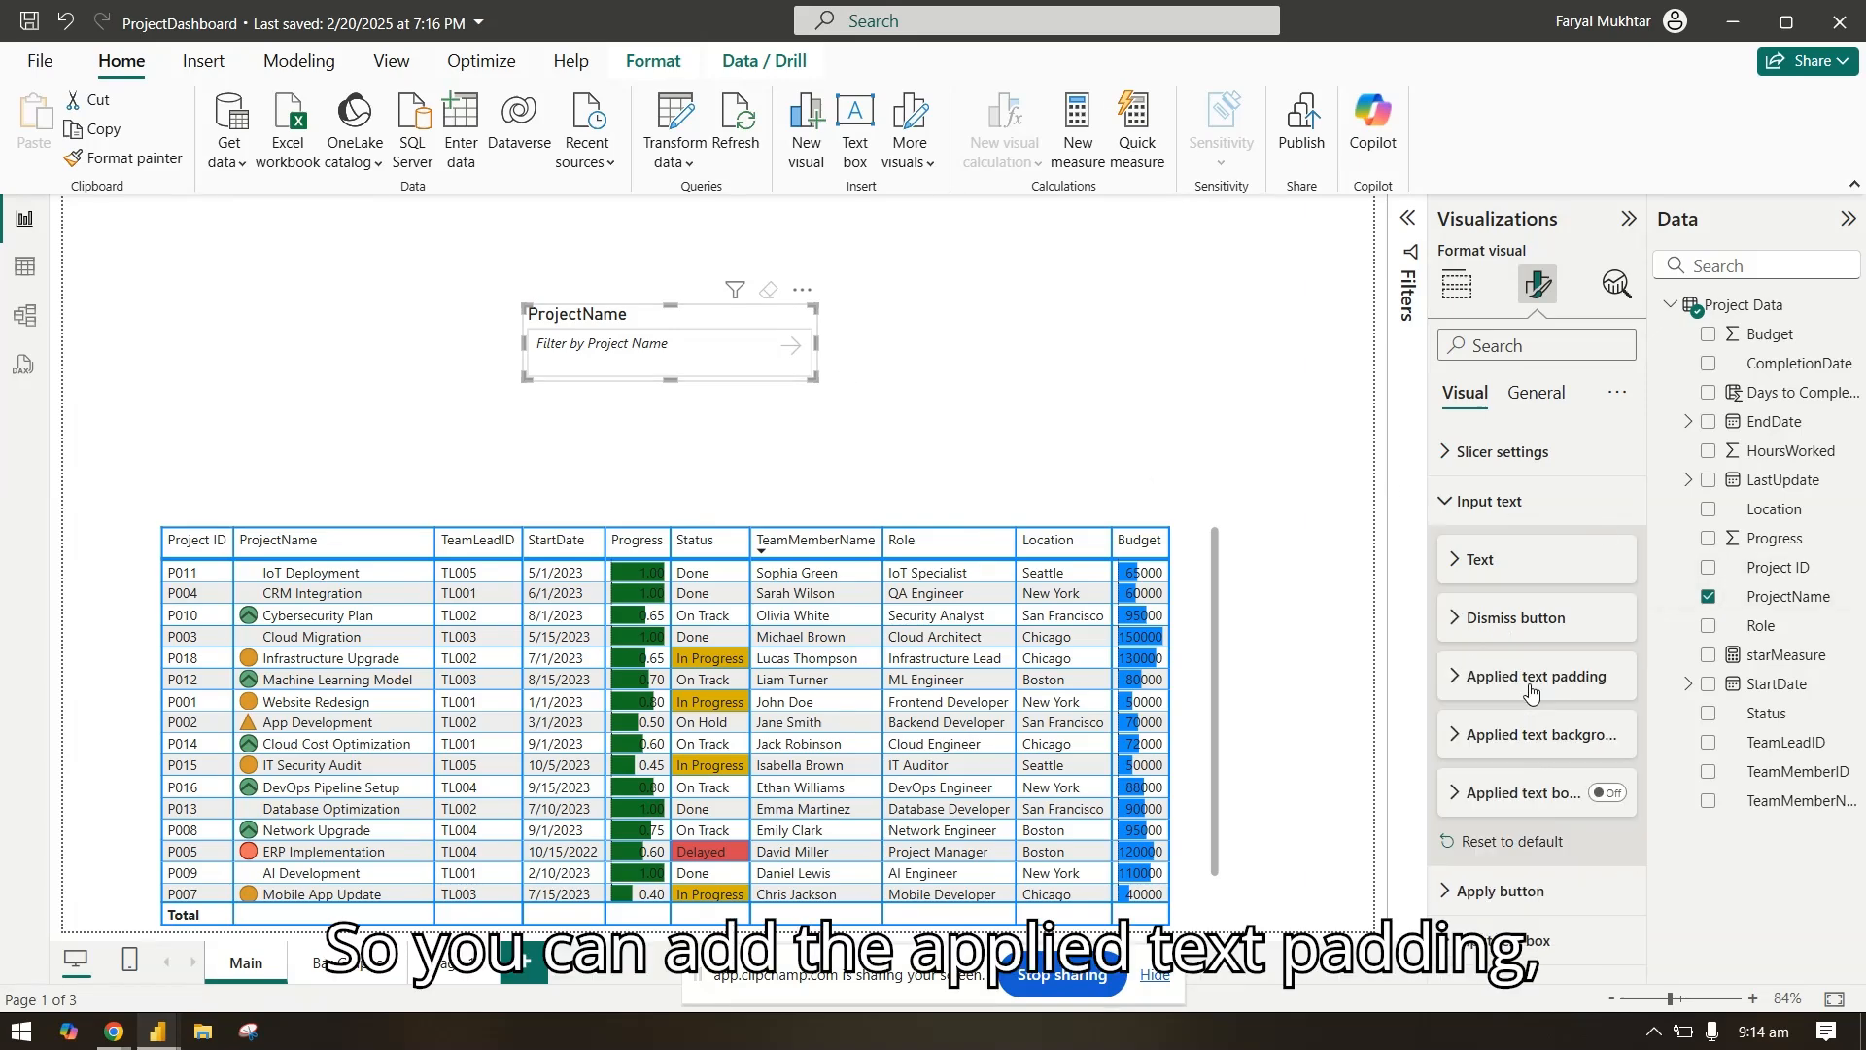
pyautogui.click(1548, 739)
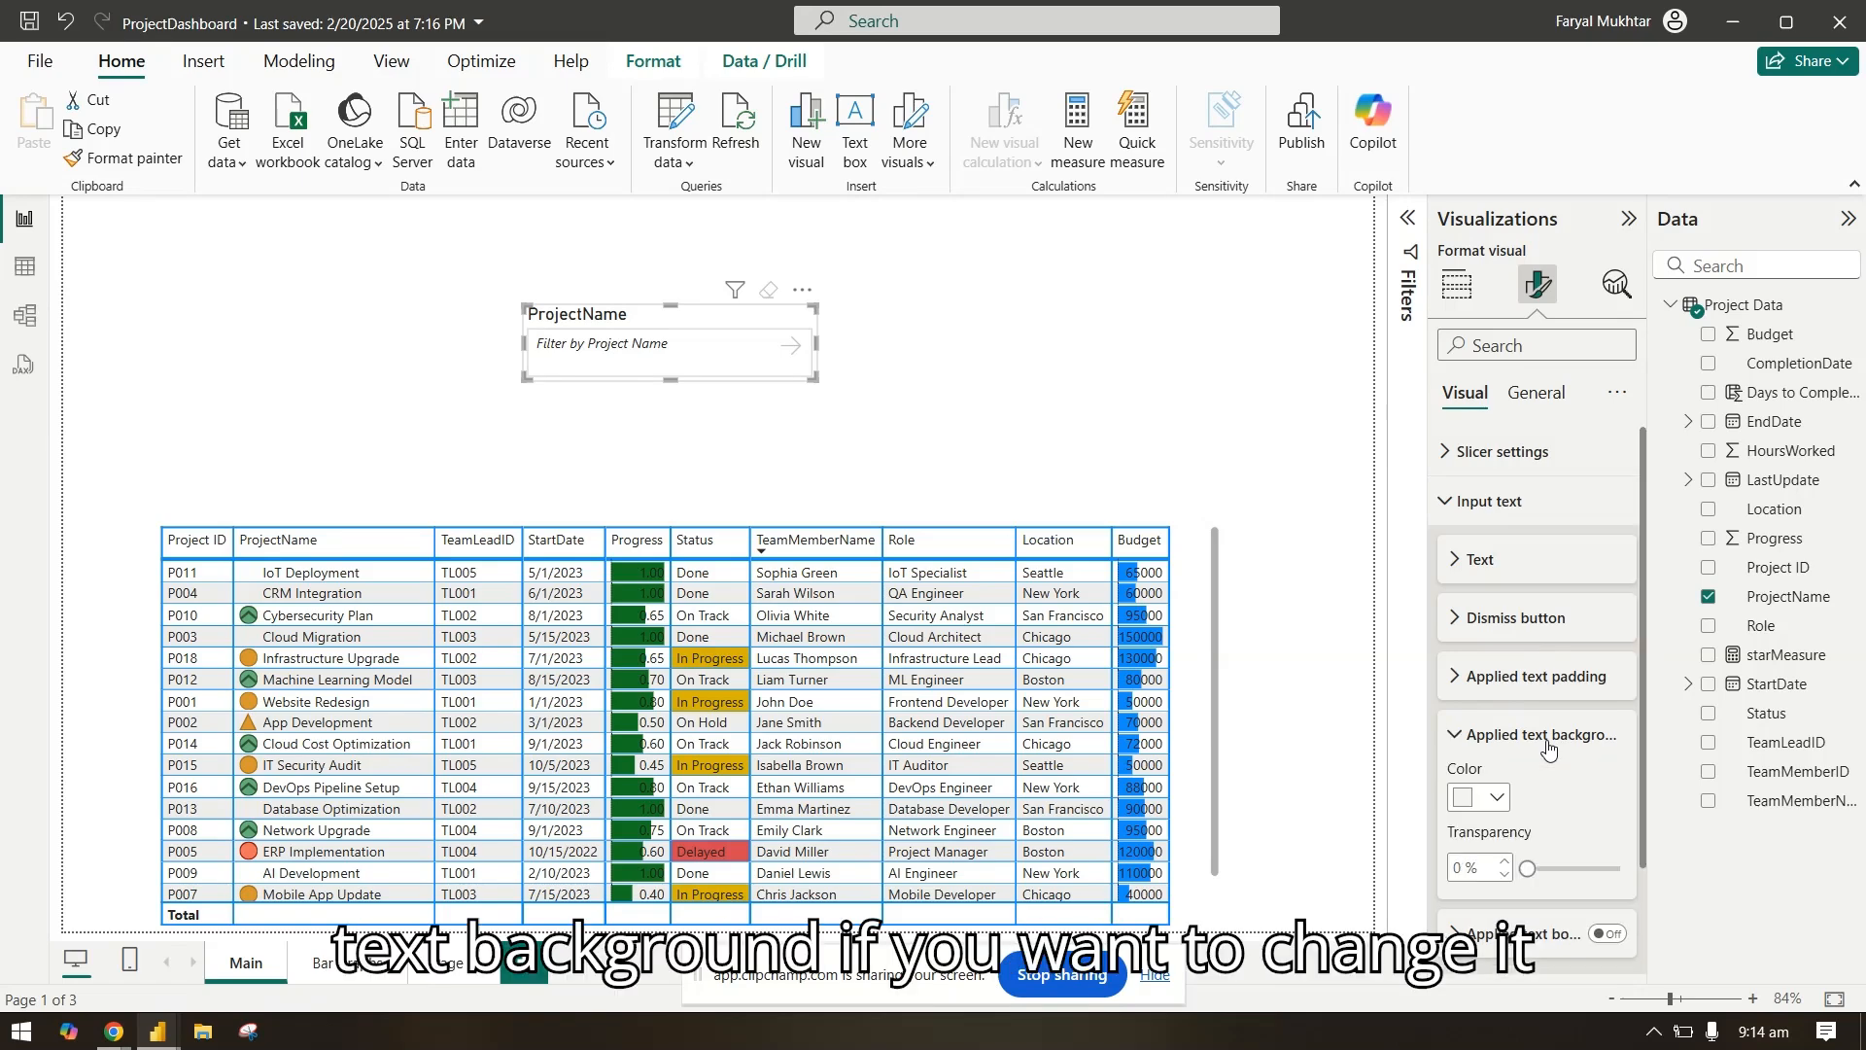
pyautogui.click(1490, 799)
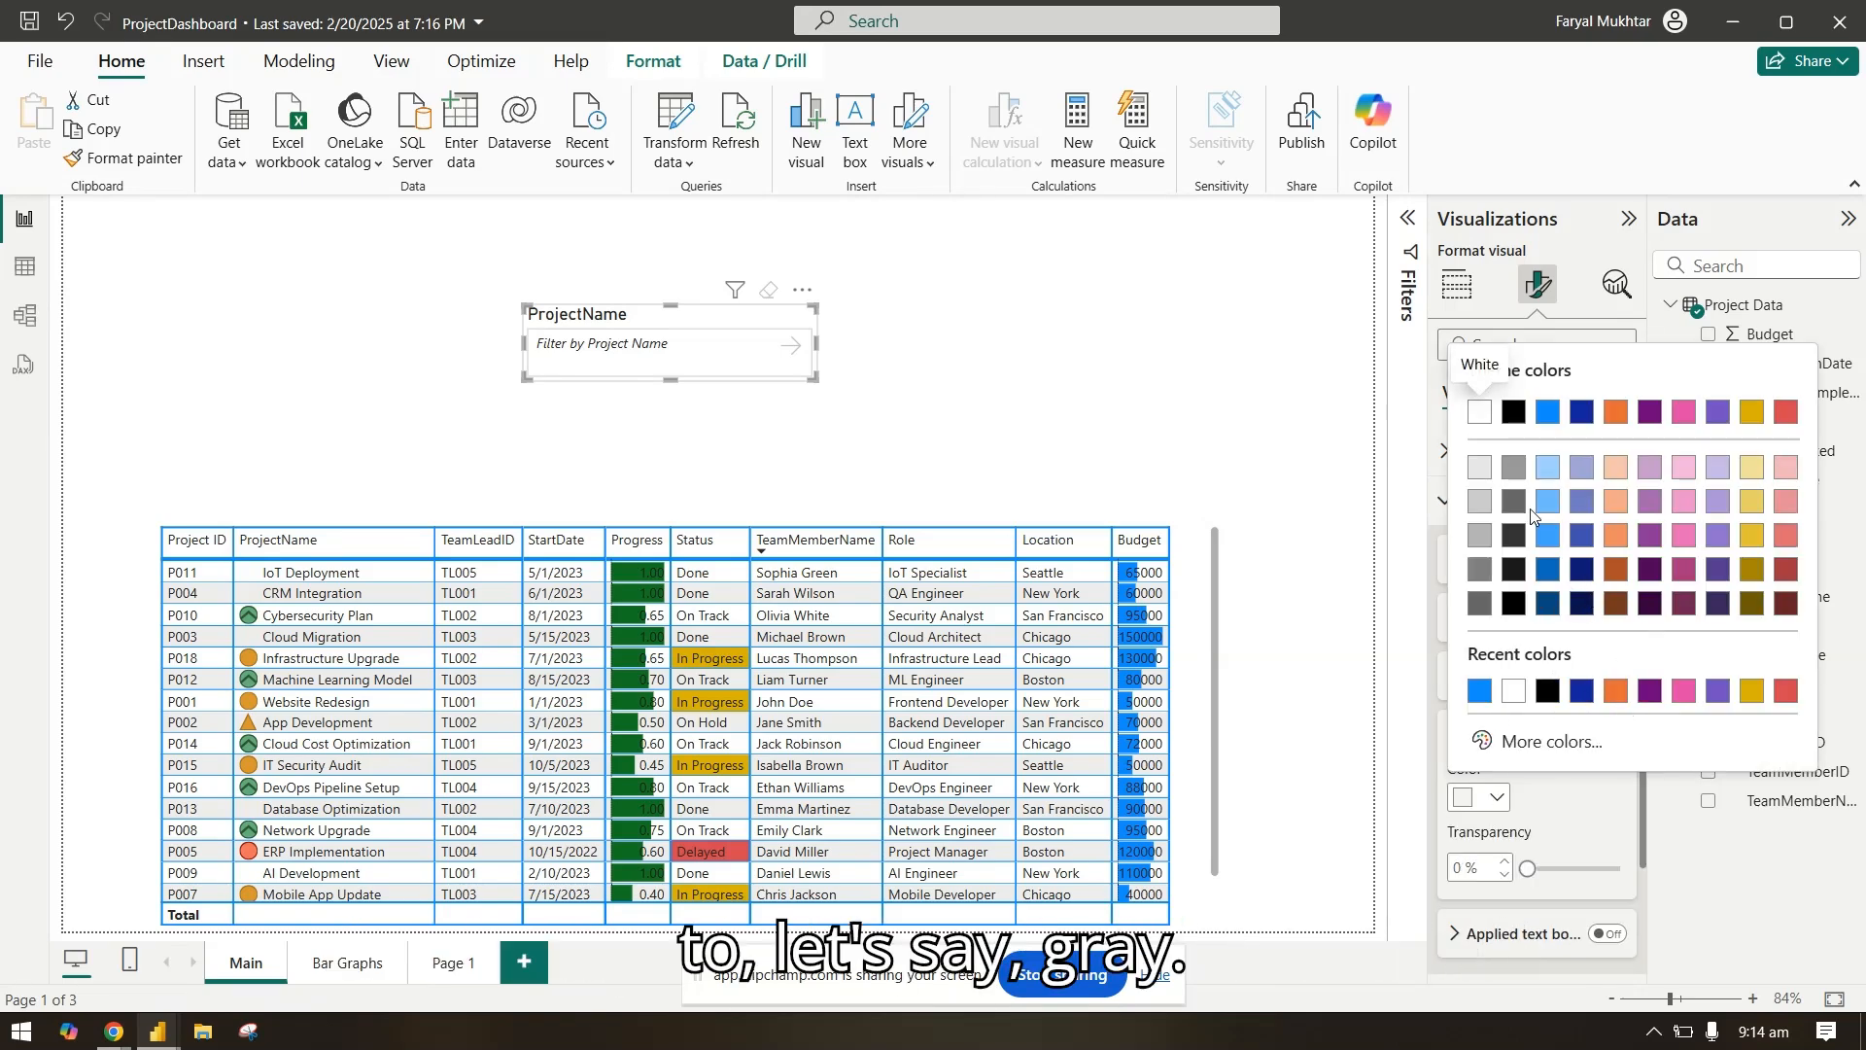
pyautogui.click(1479, 467)
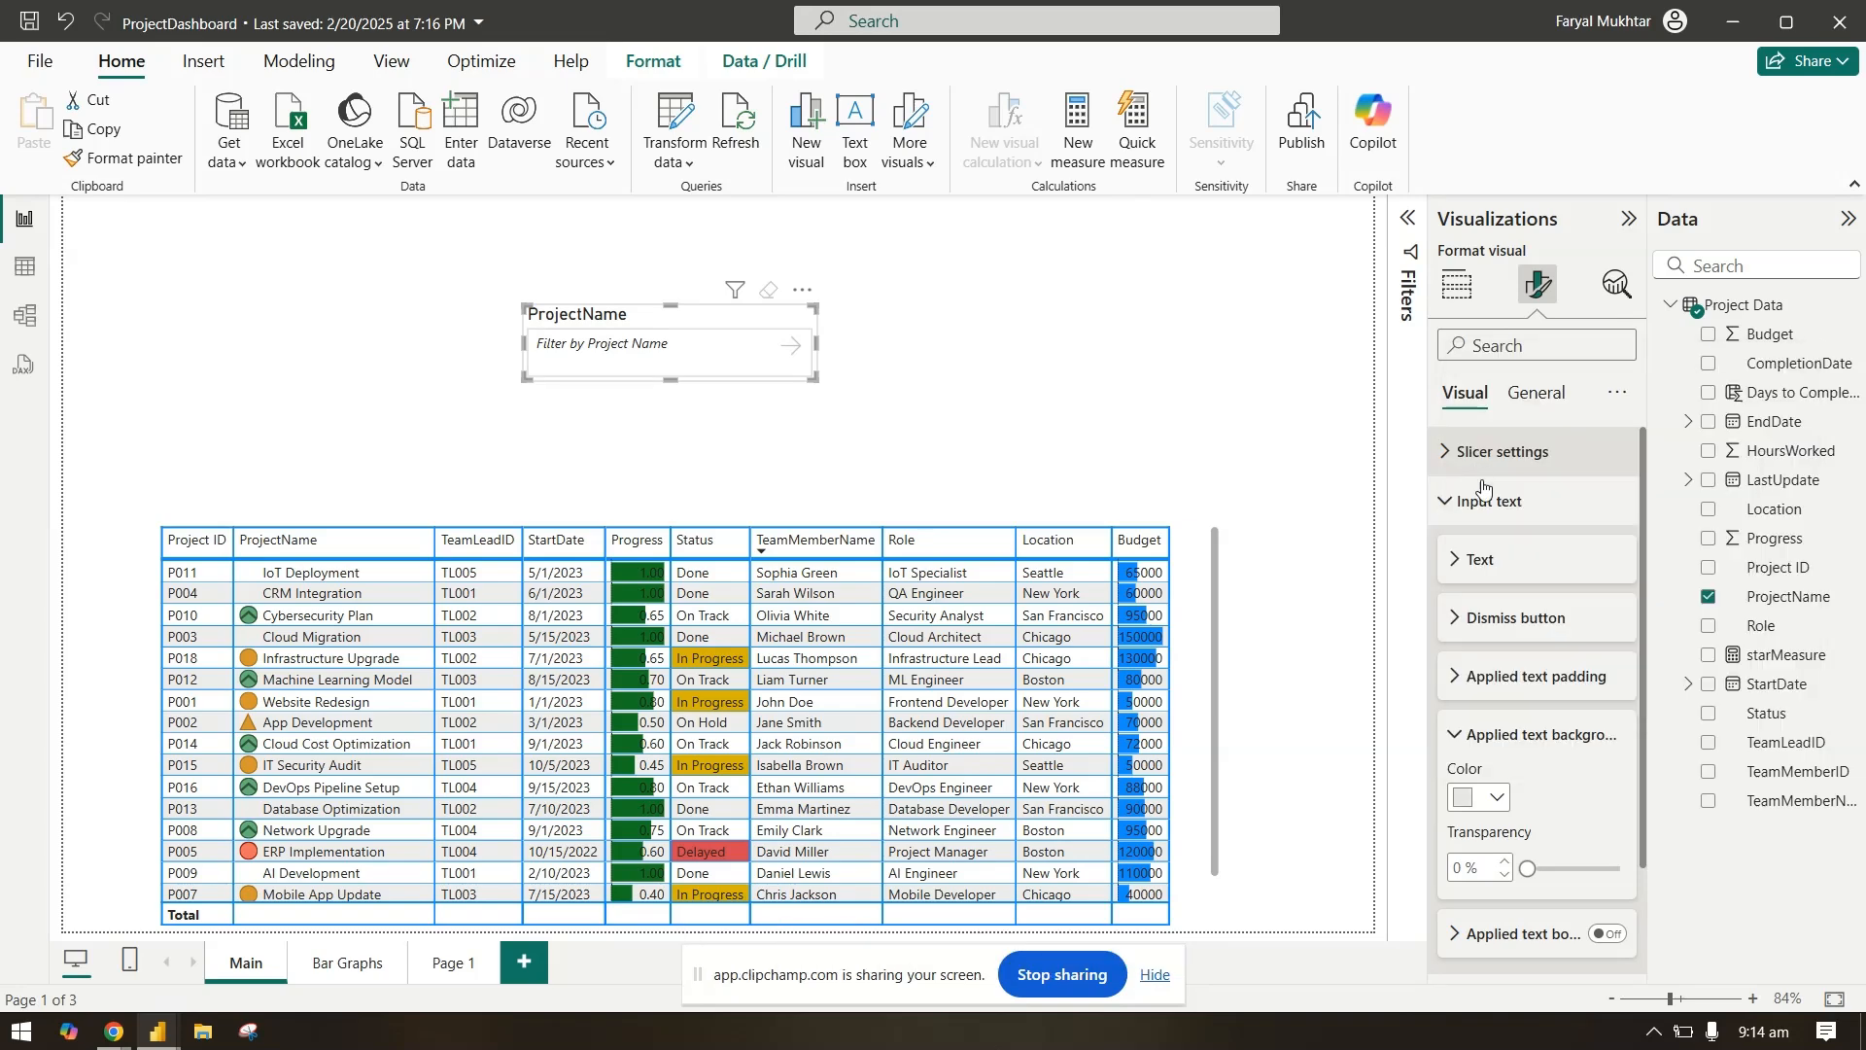
pyautogui.click(1493, 799)
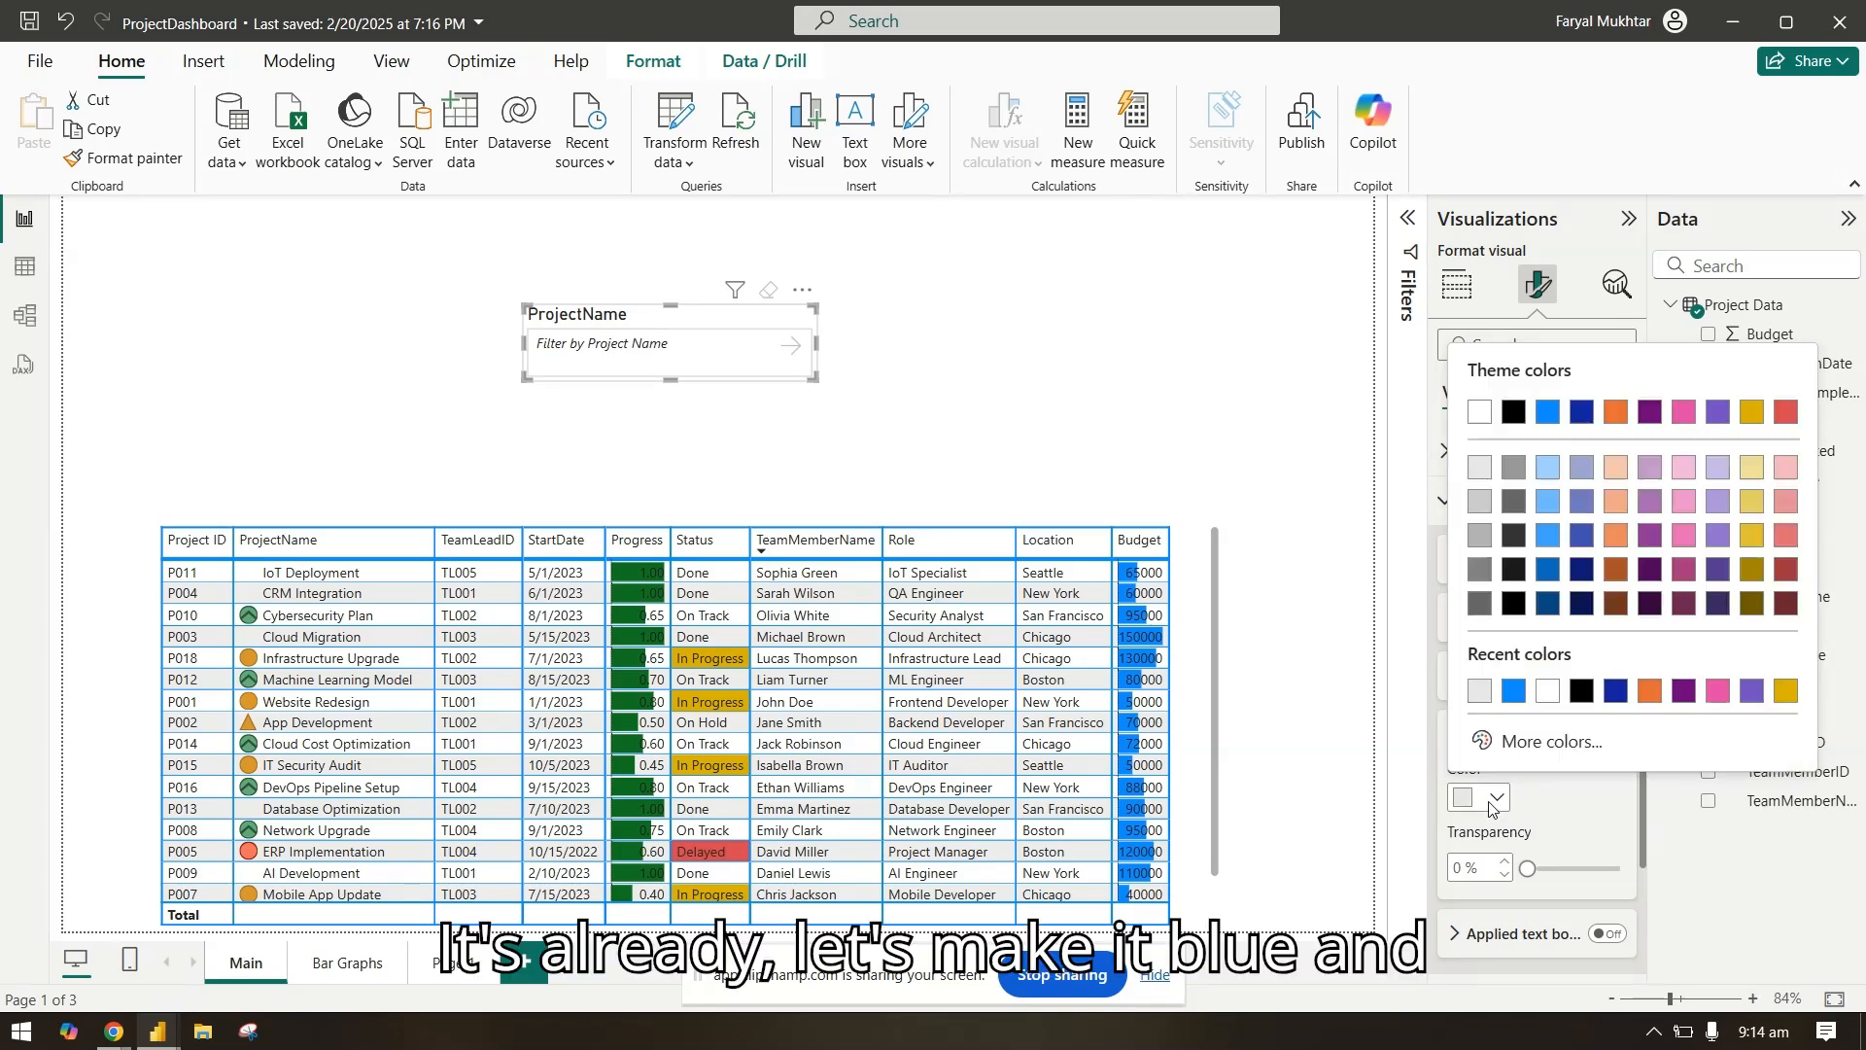
pyautogui.click(1514, 691)
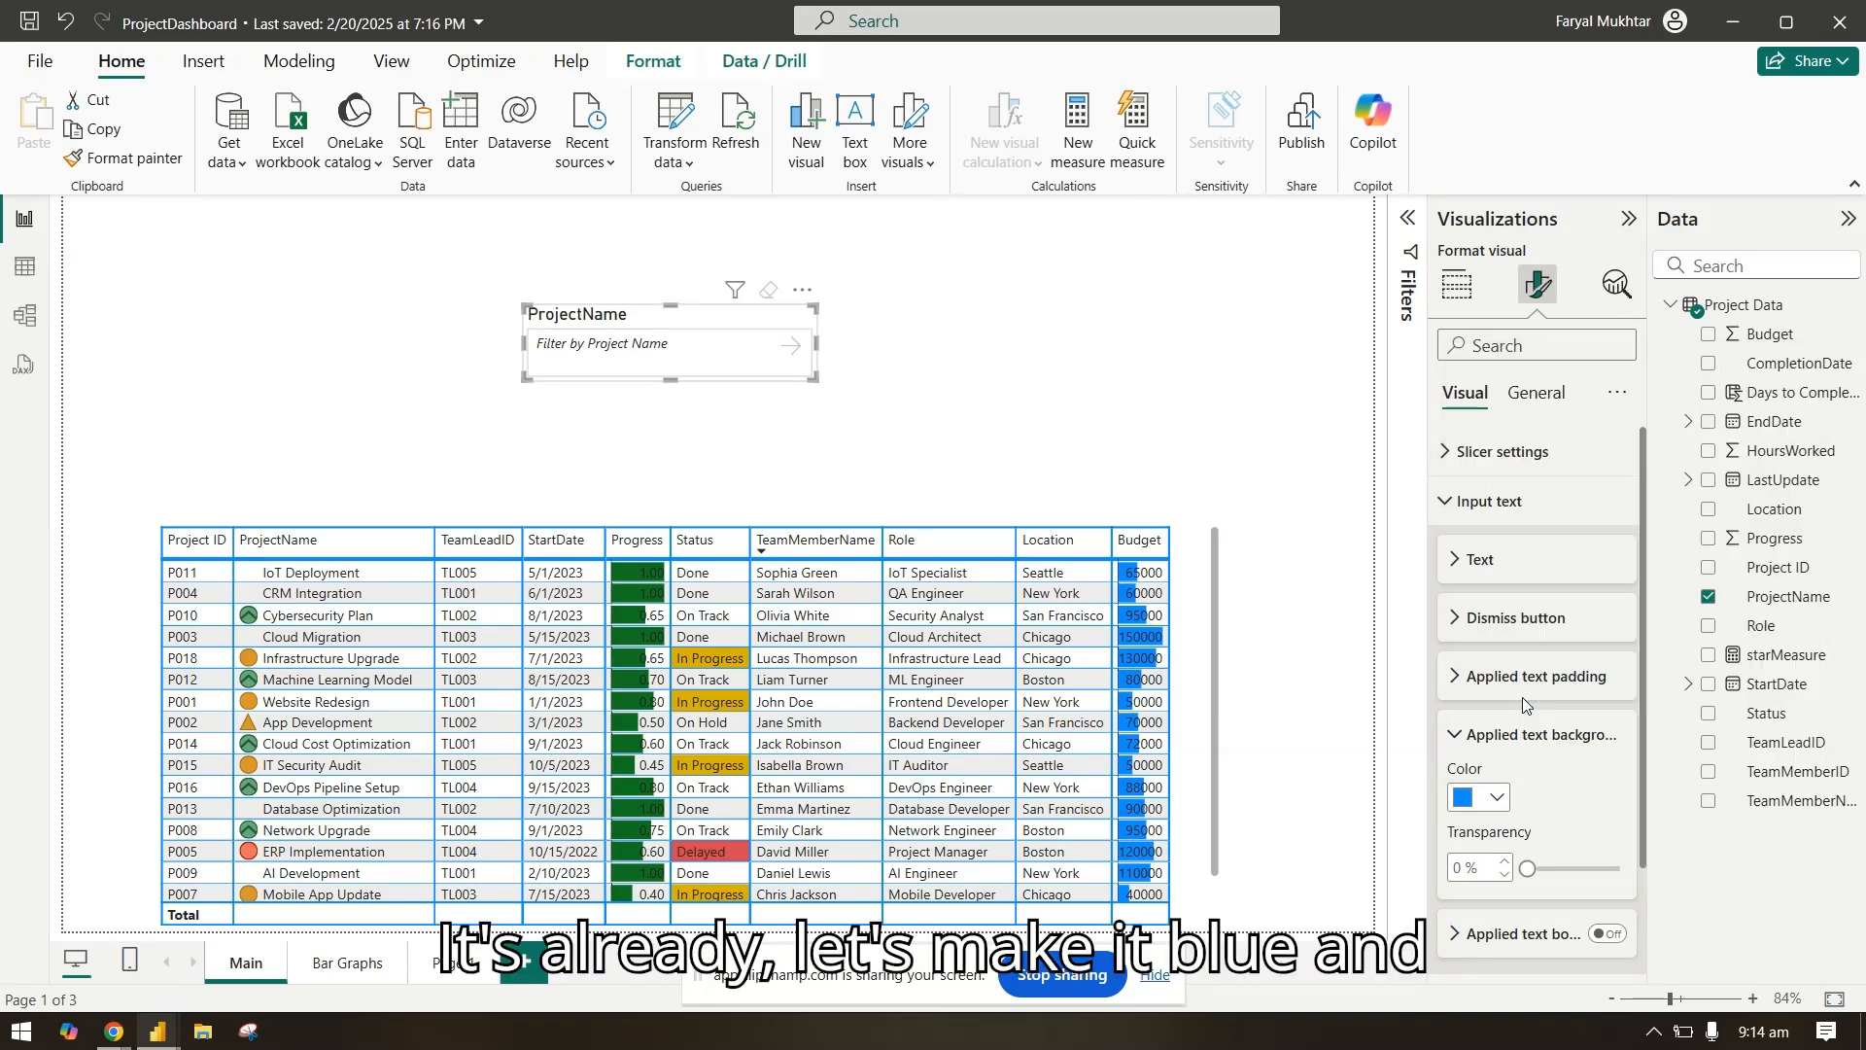
# Step: Apply "Cloud" in the slicer to check the applied text background, and dismiss it
pyautogui.click(755, 343)
pyautogui.write('Clou')
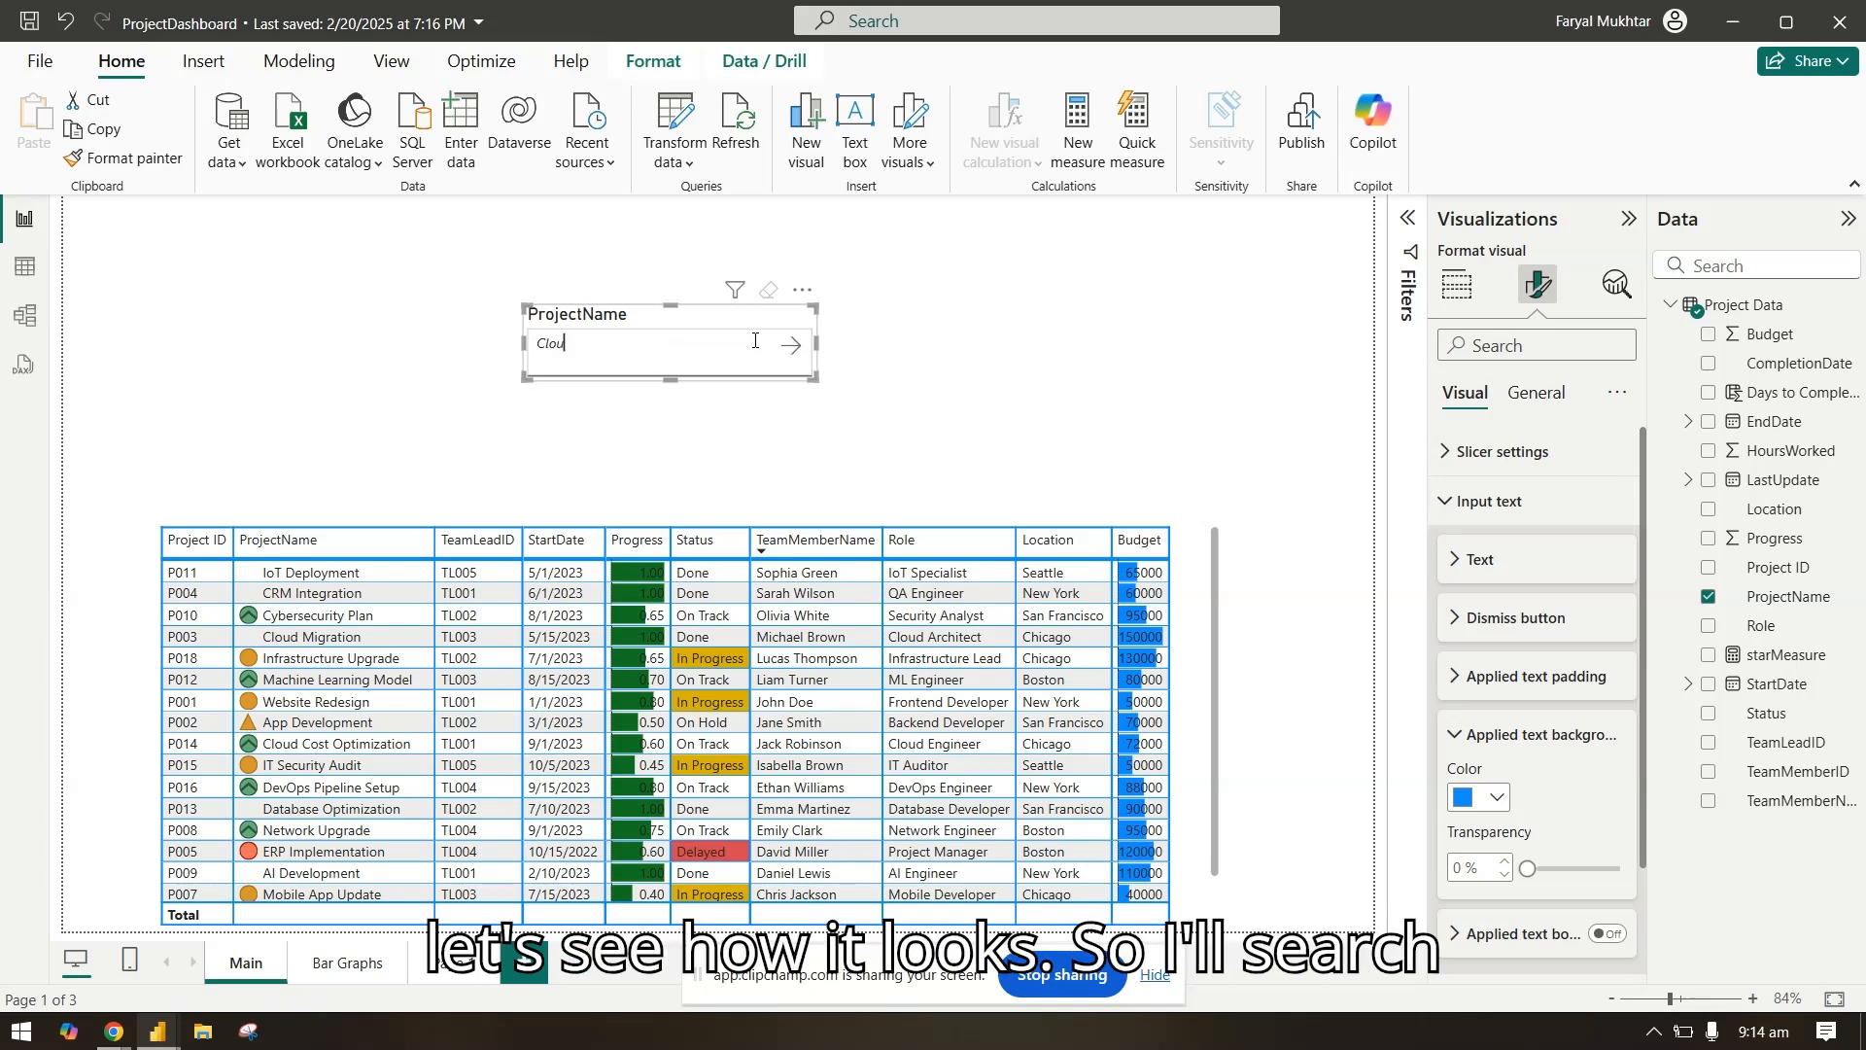
pyautogui.write('d')
pyautogui.click(791, 345)
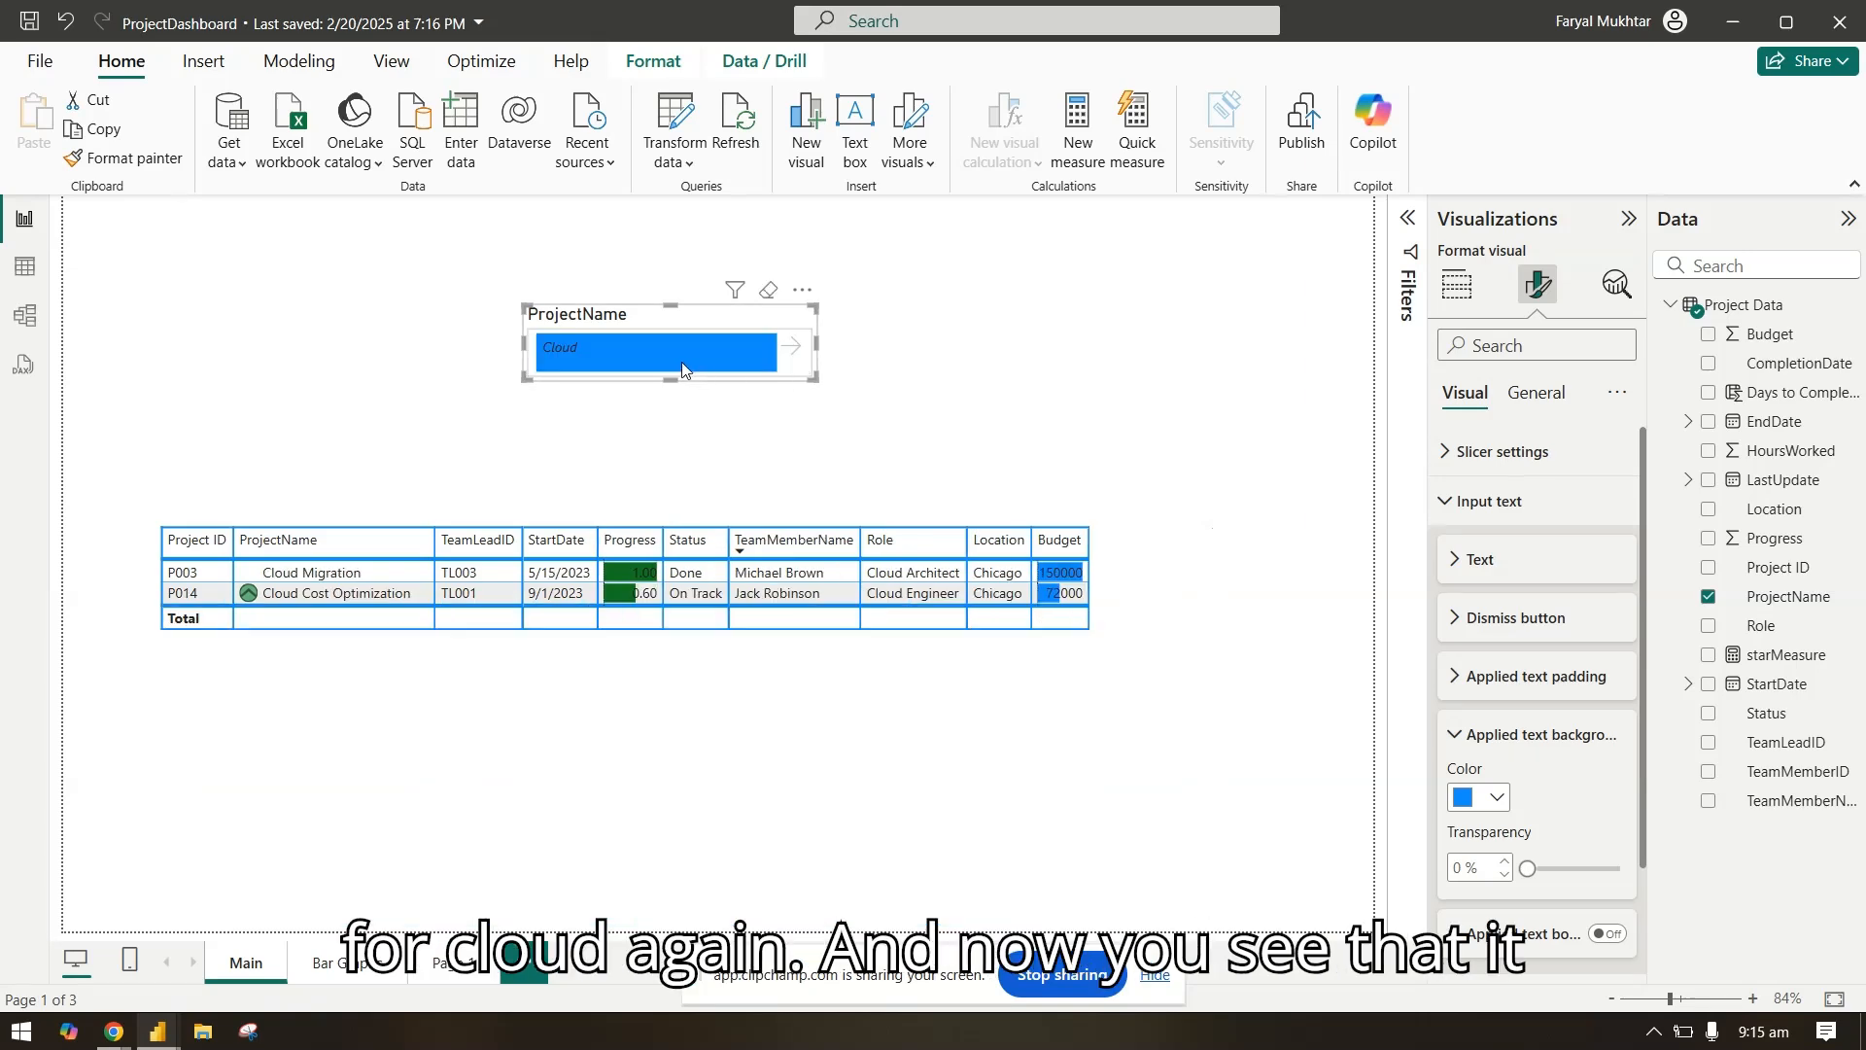
pyautogui.click(792, 347)
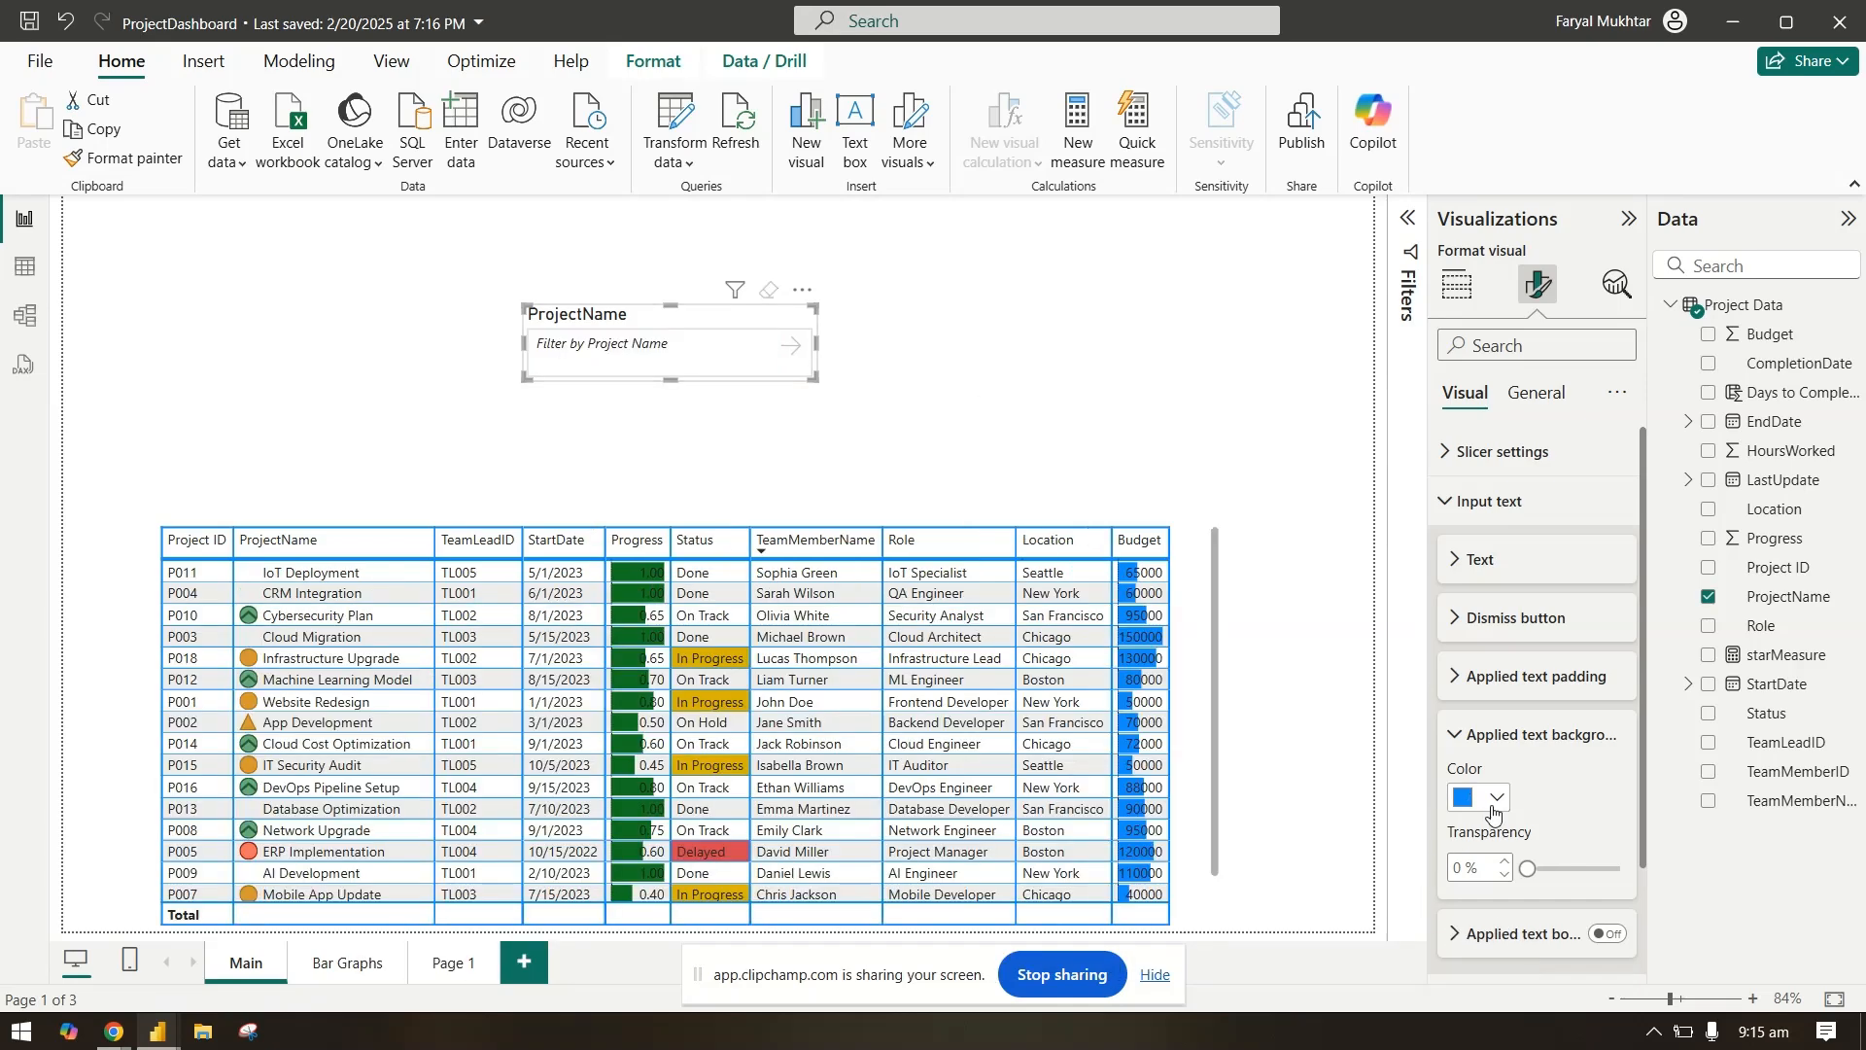
# Step: Set the slicer's applied text background color to light gray
pyautogui.click(1492, 799)
pyautogui.click(1488, 437)
pyautogui.click(1497, 735)
# Step: Turn on the slicer's applied text border and set its color to blue
pyautogui.click(1543, 793)
pyautogui.scroll(-2, 1543, 793)
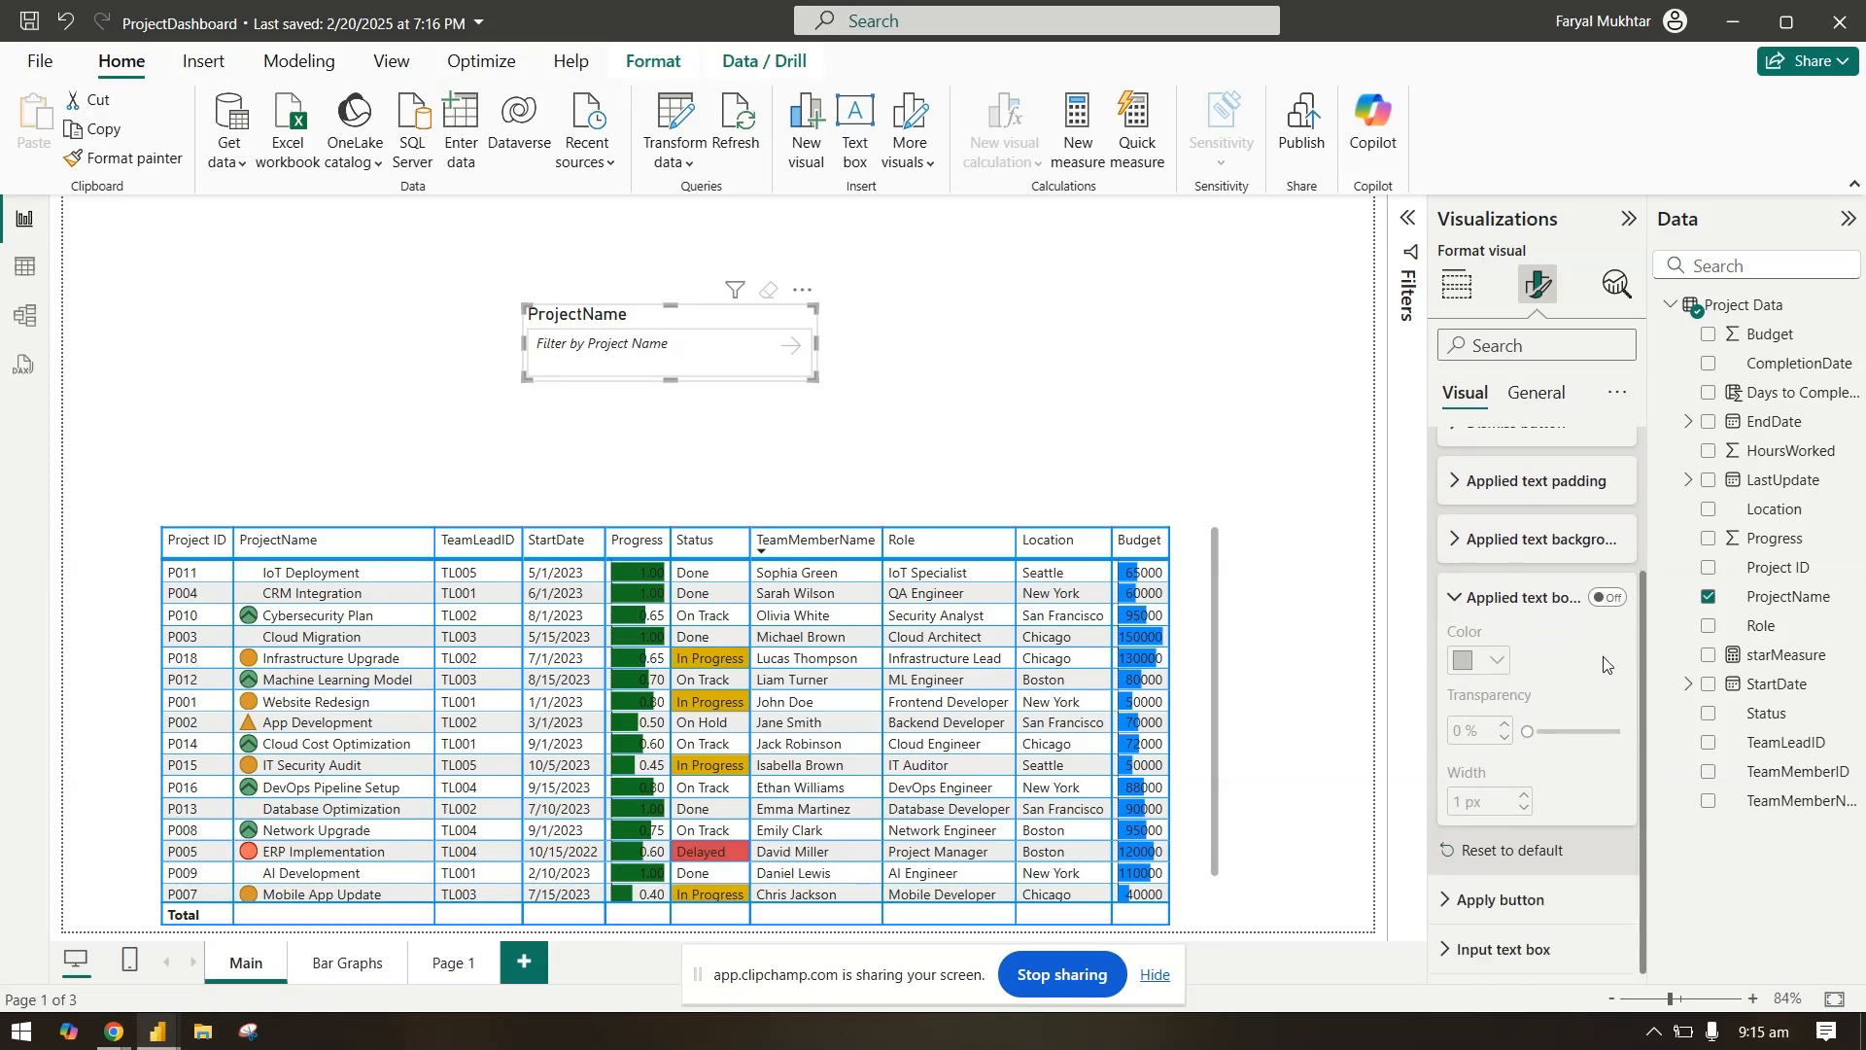
pyautogui.click(1609, 598)
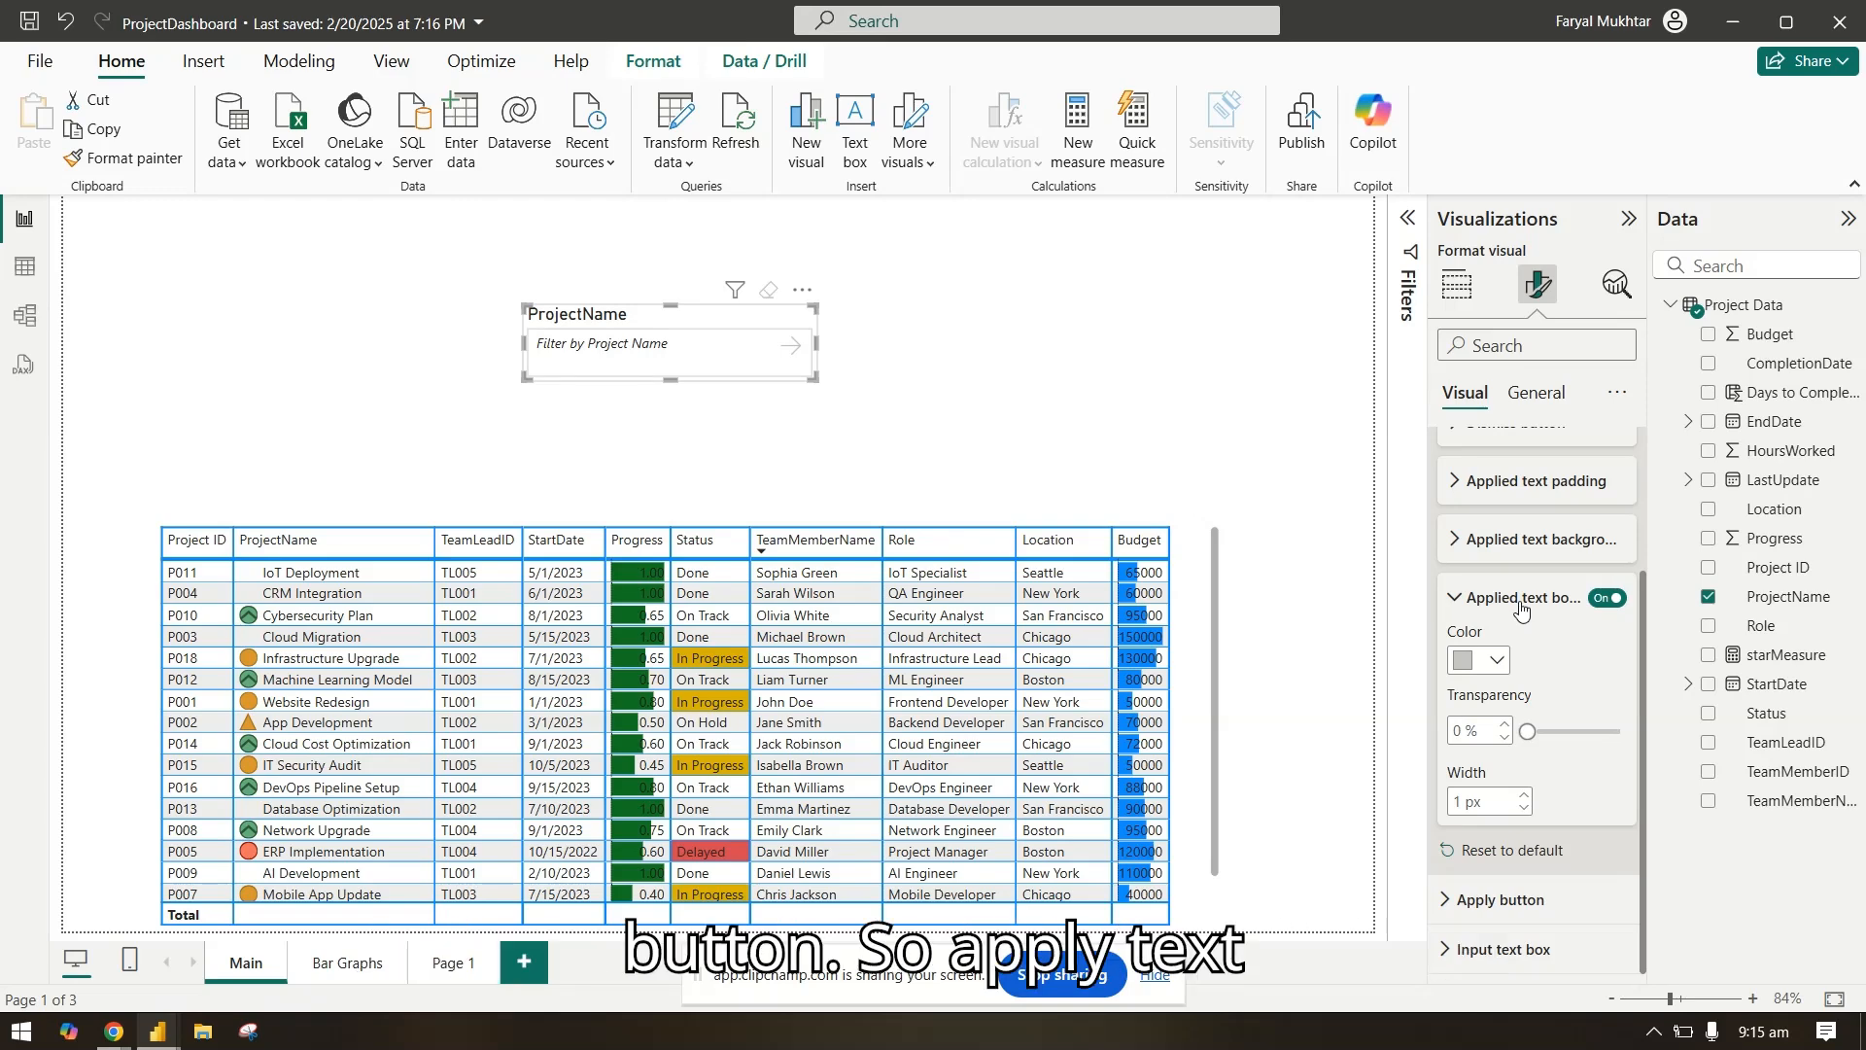
pyautogui.click(1479, 662)
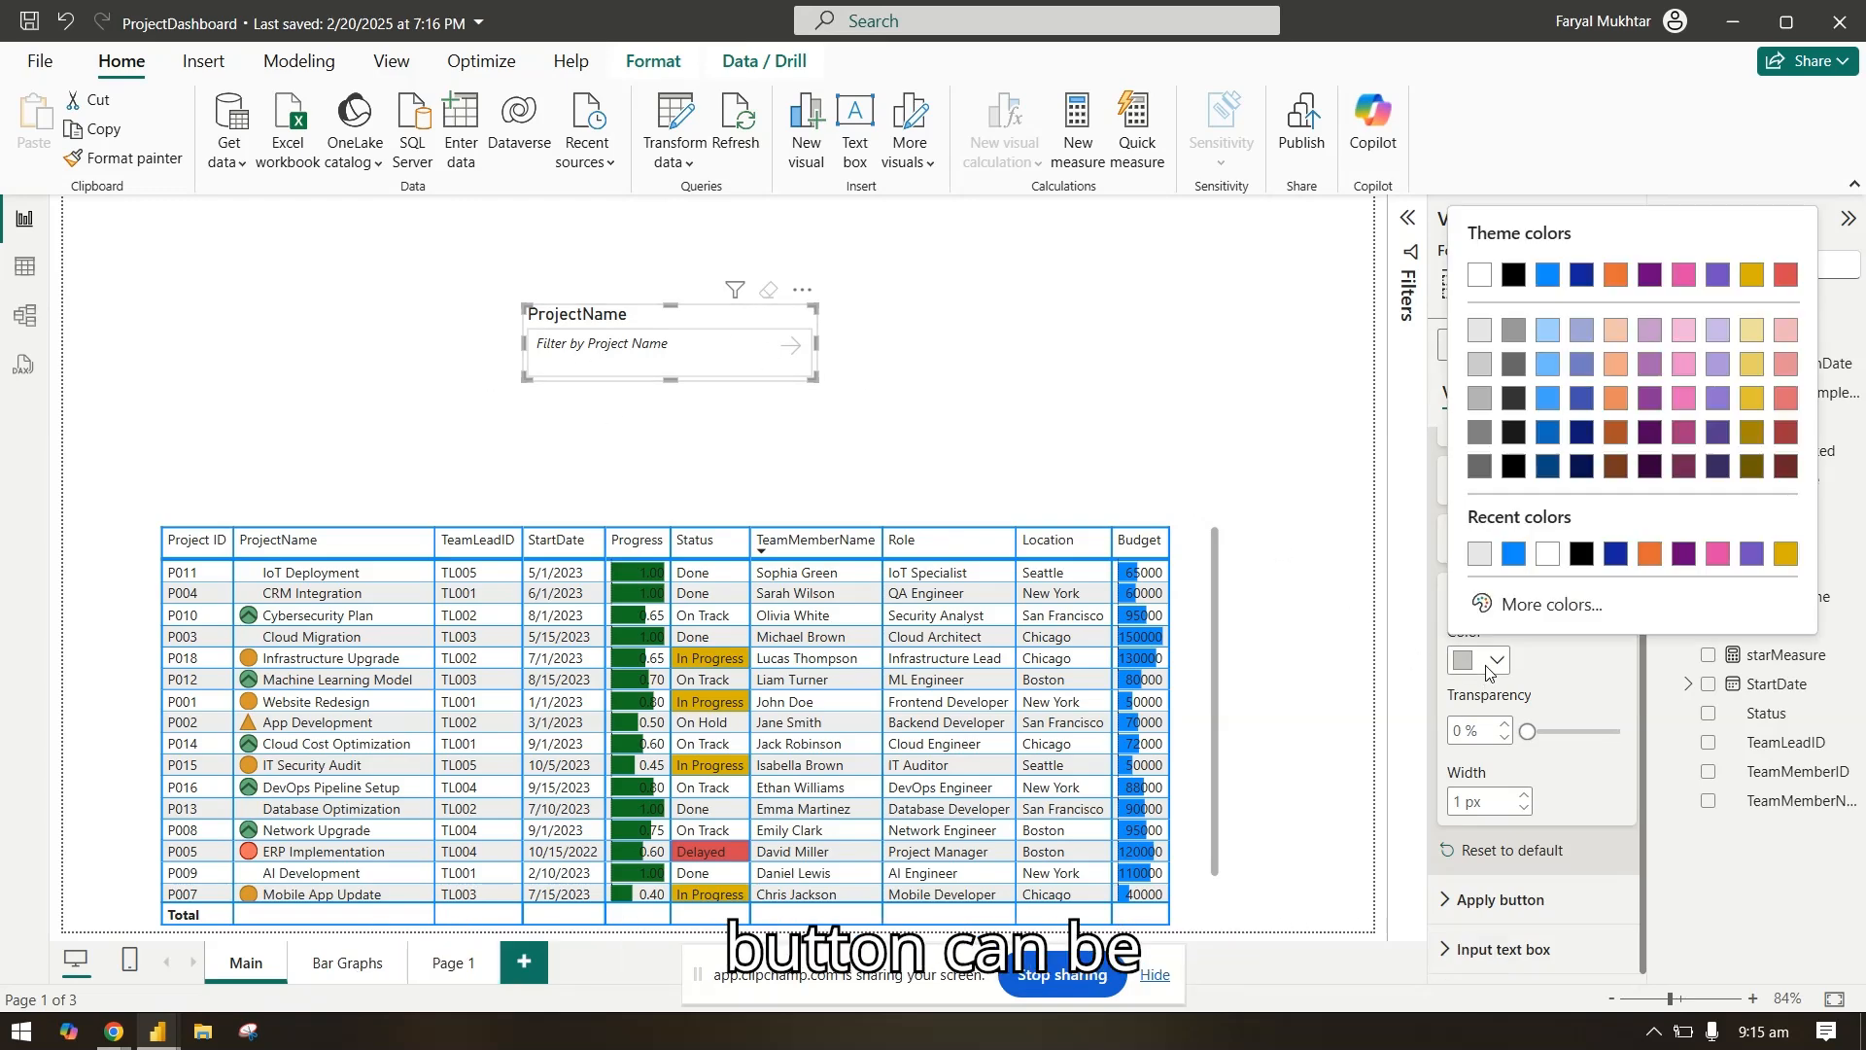
pyautogui.click(1513, 555)
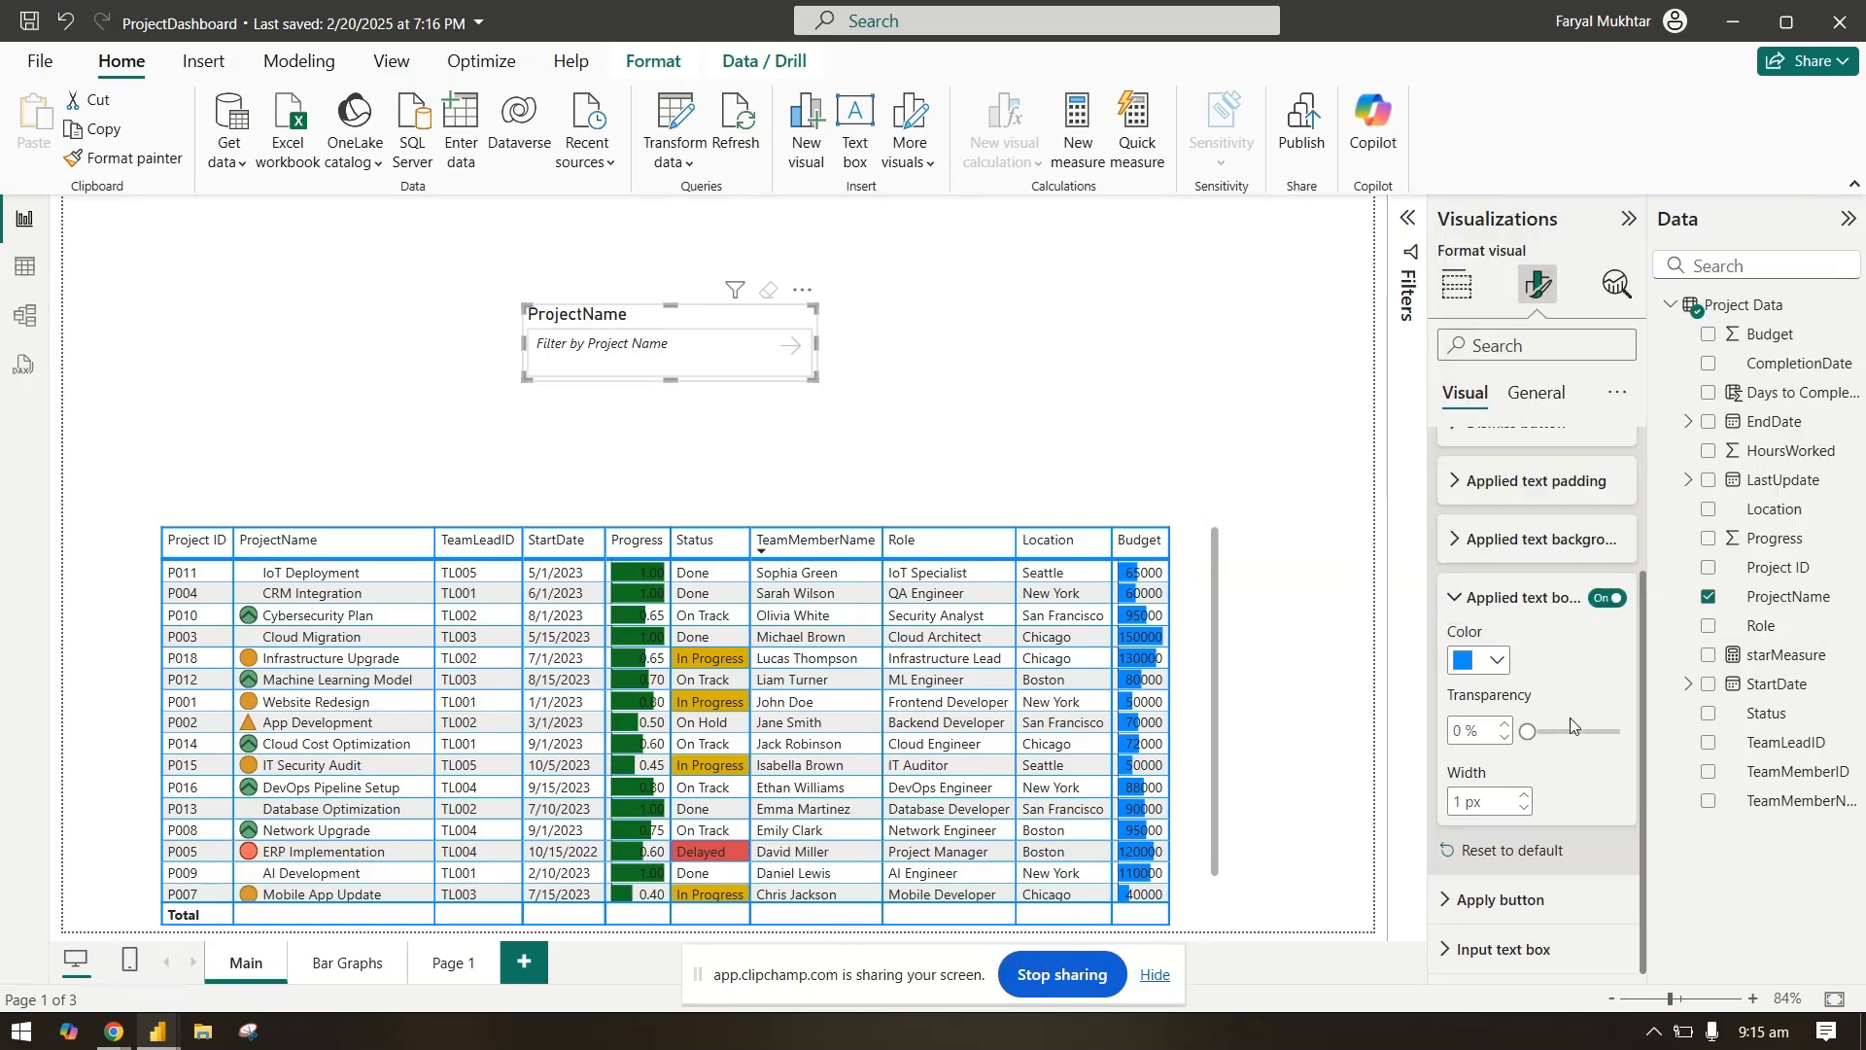
# Step: Filter by "Cloud" in the slicer to check the applied text border, and remove the filter
pyautogui.click(664, 347)
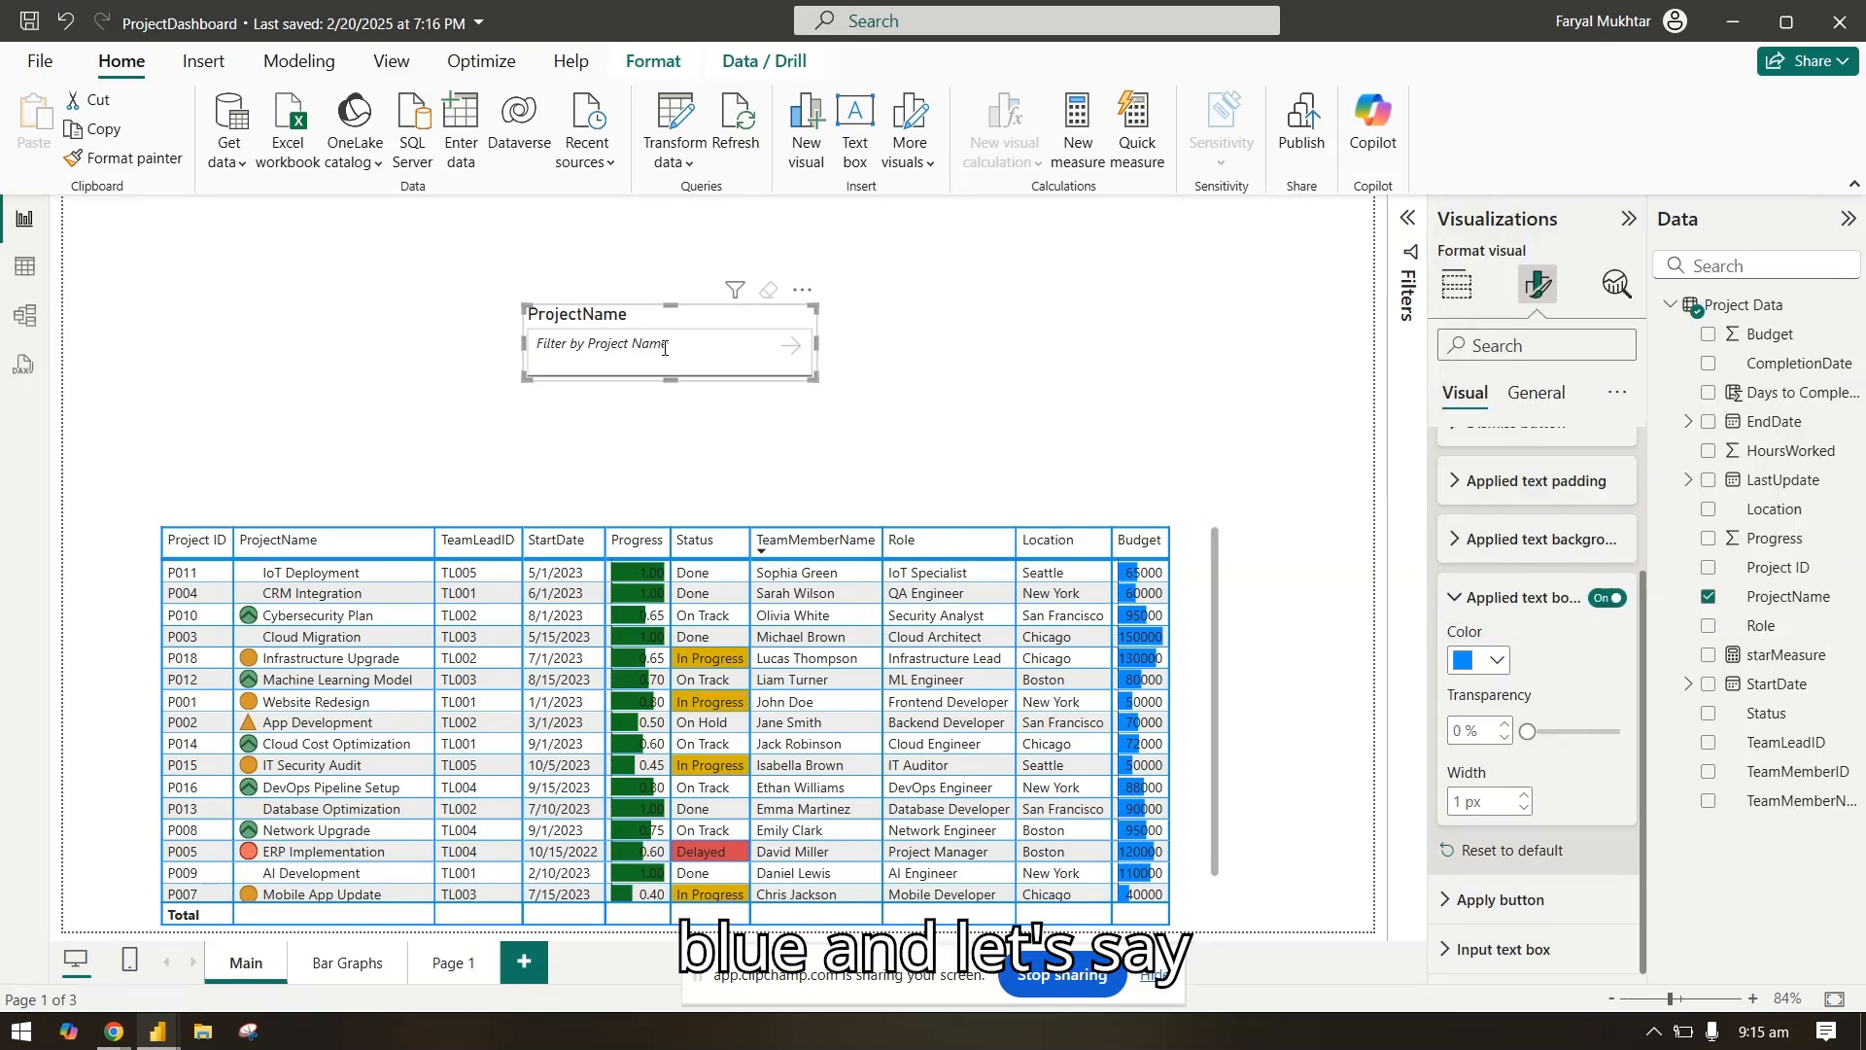
pyautogui.write('cl')
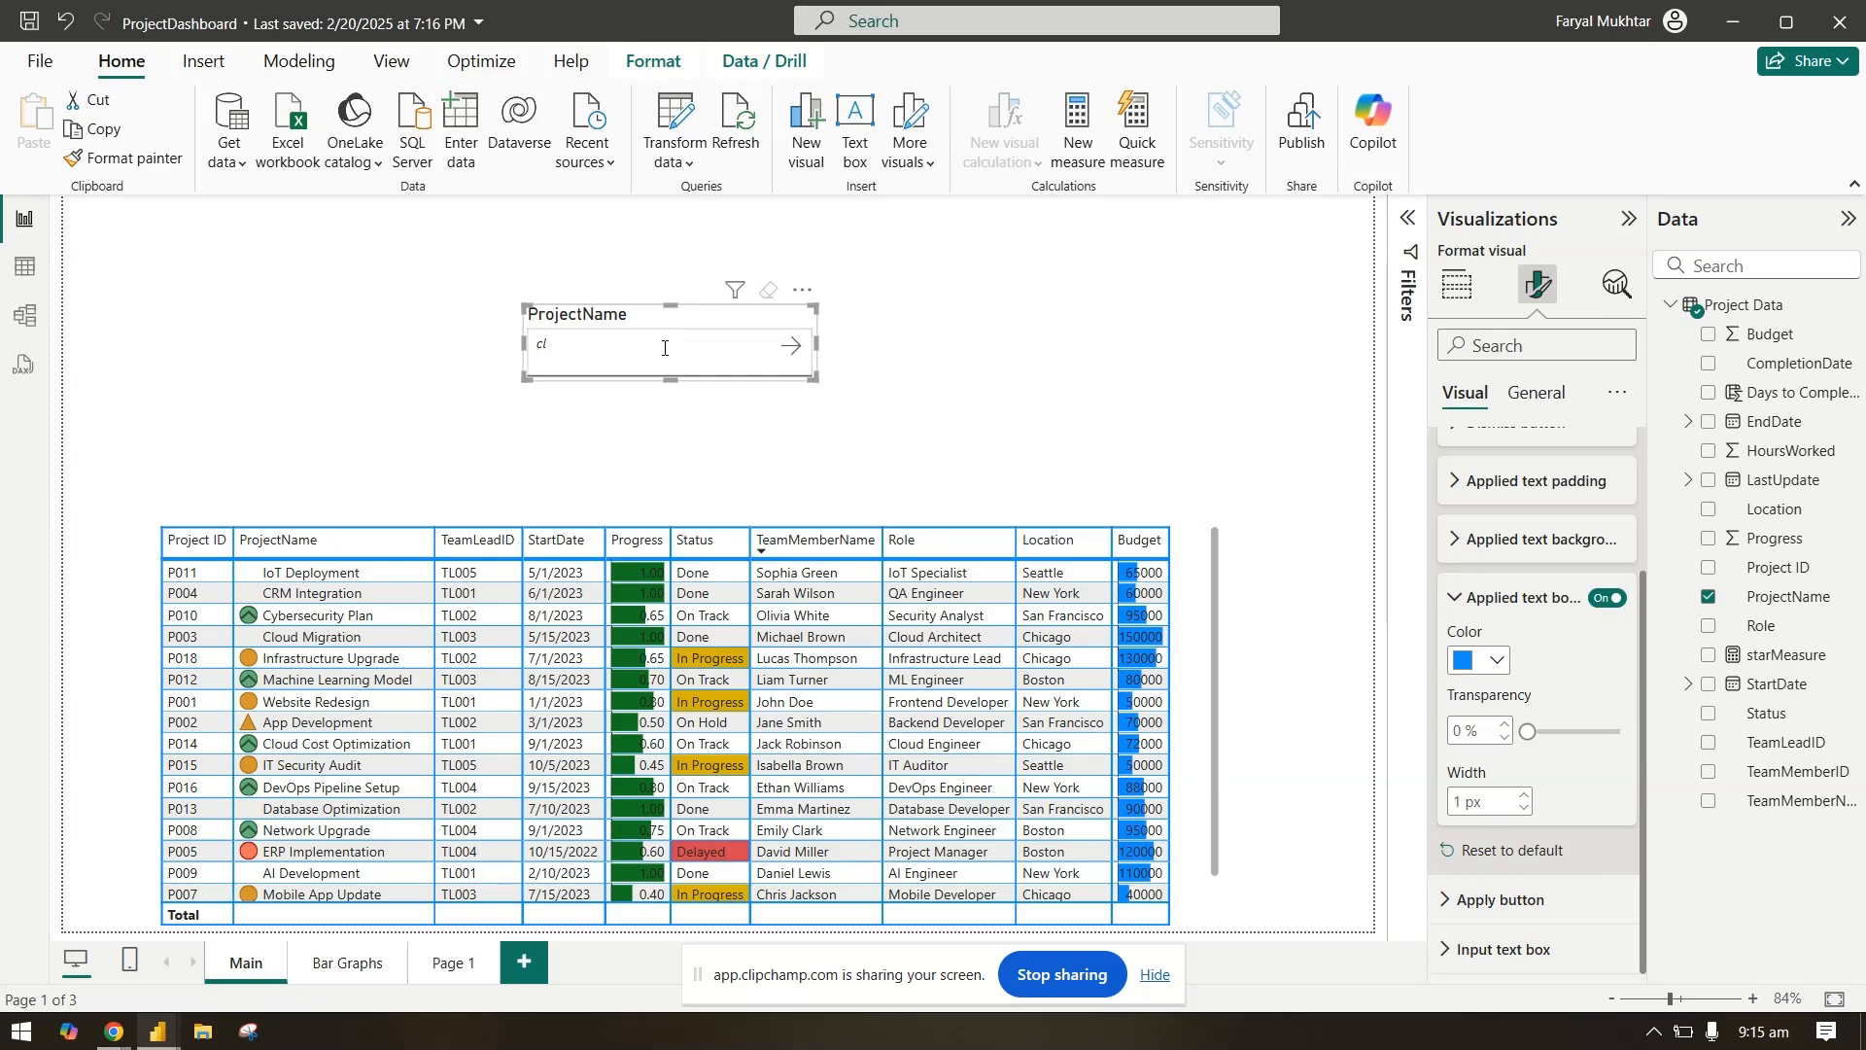
pyautogui.write('Cloud')
pyautogui.click(790, 347)
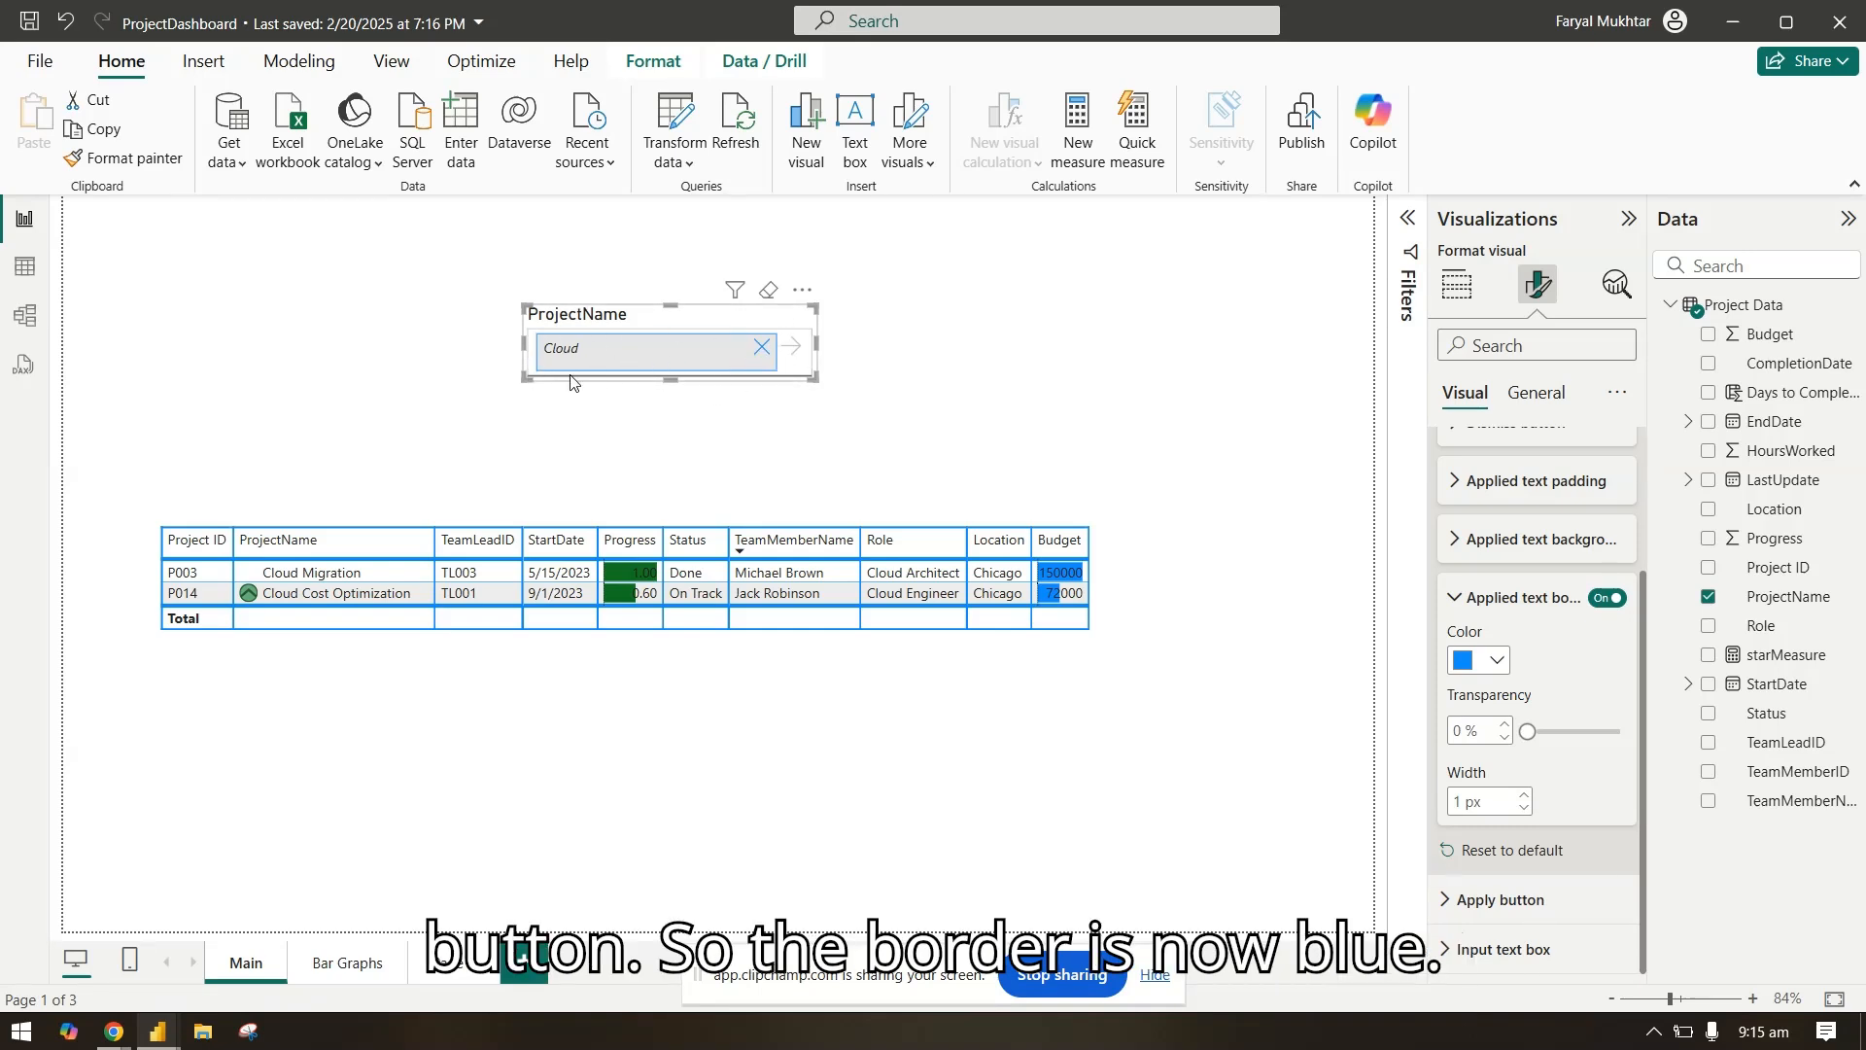
pyautogui.click(762, 348)
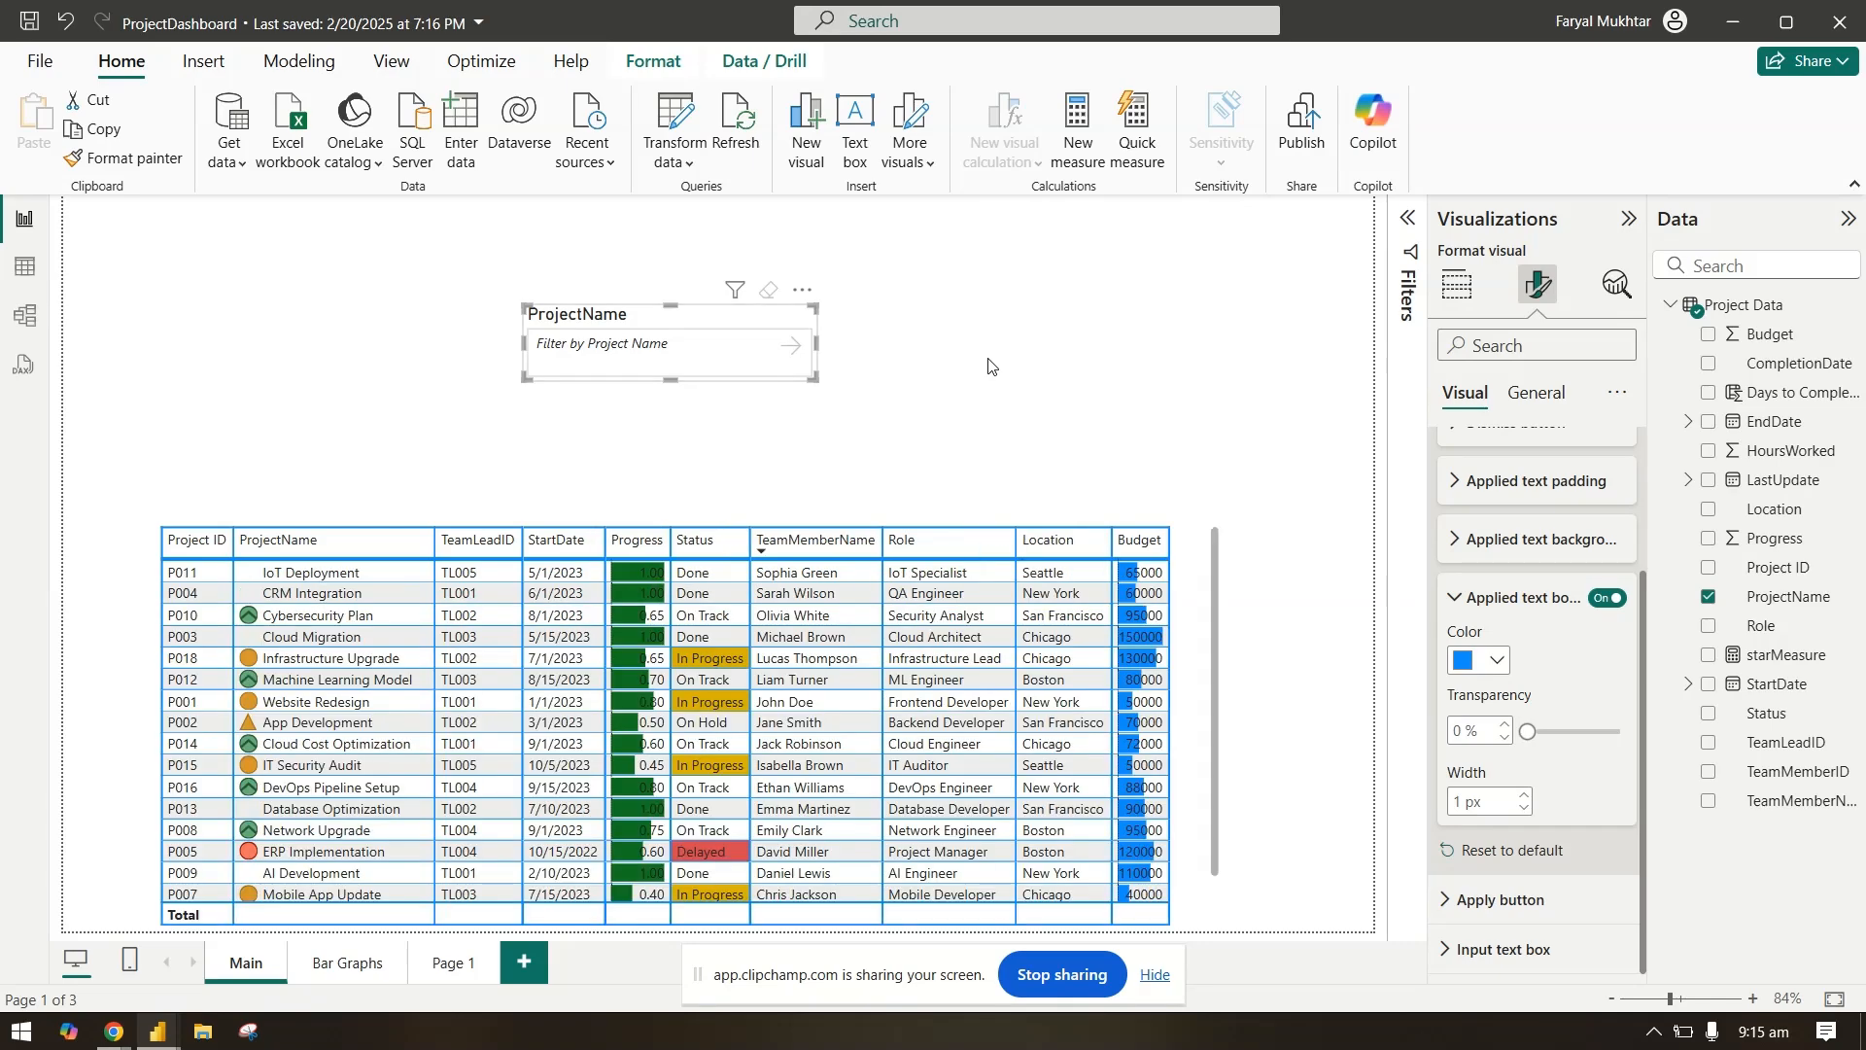
# Step: Set the icon color of the slicer's apply button to red
pyautogui.click(1527, 613)
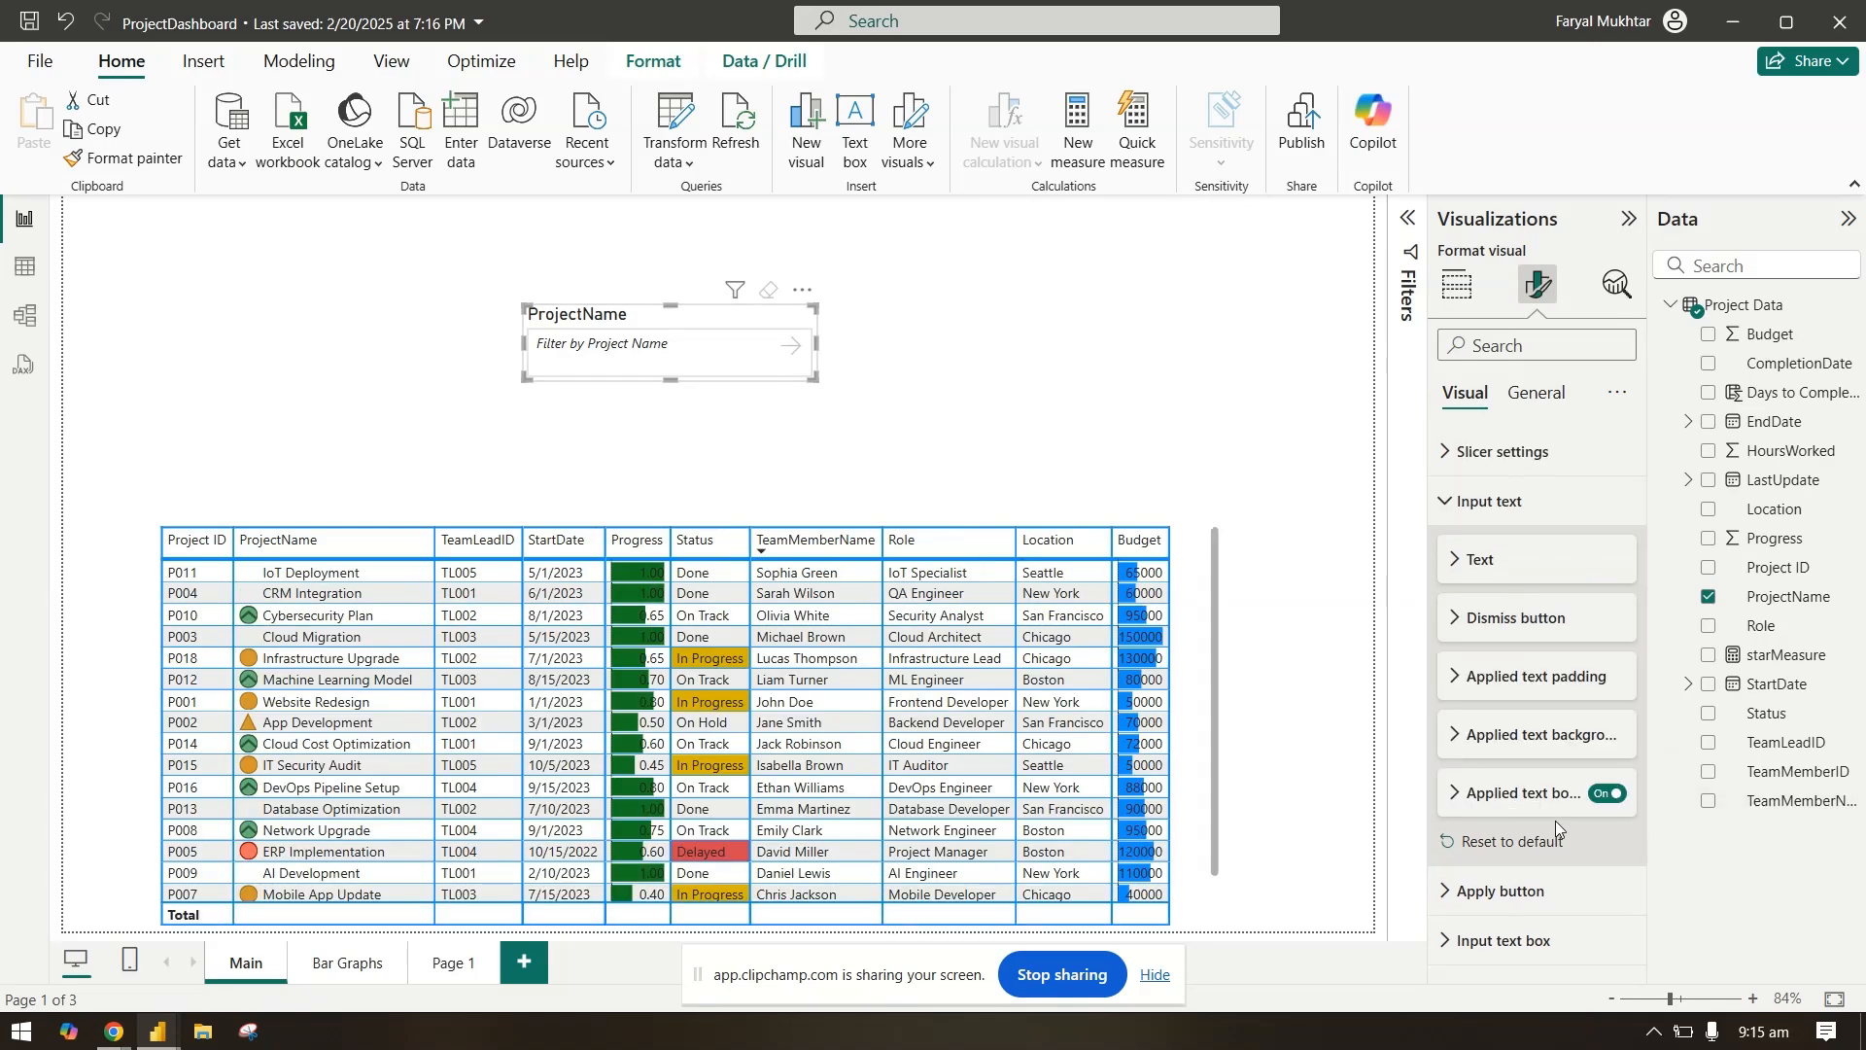
pyautogui.click(1516, 891)
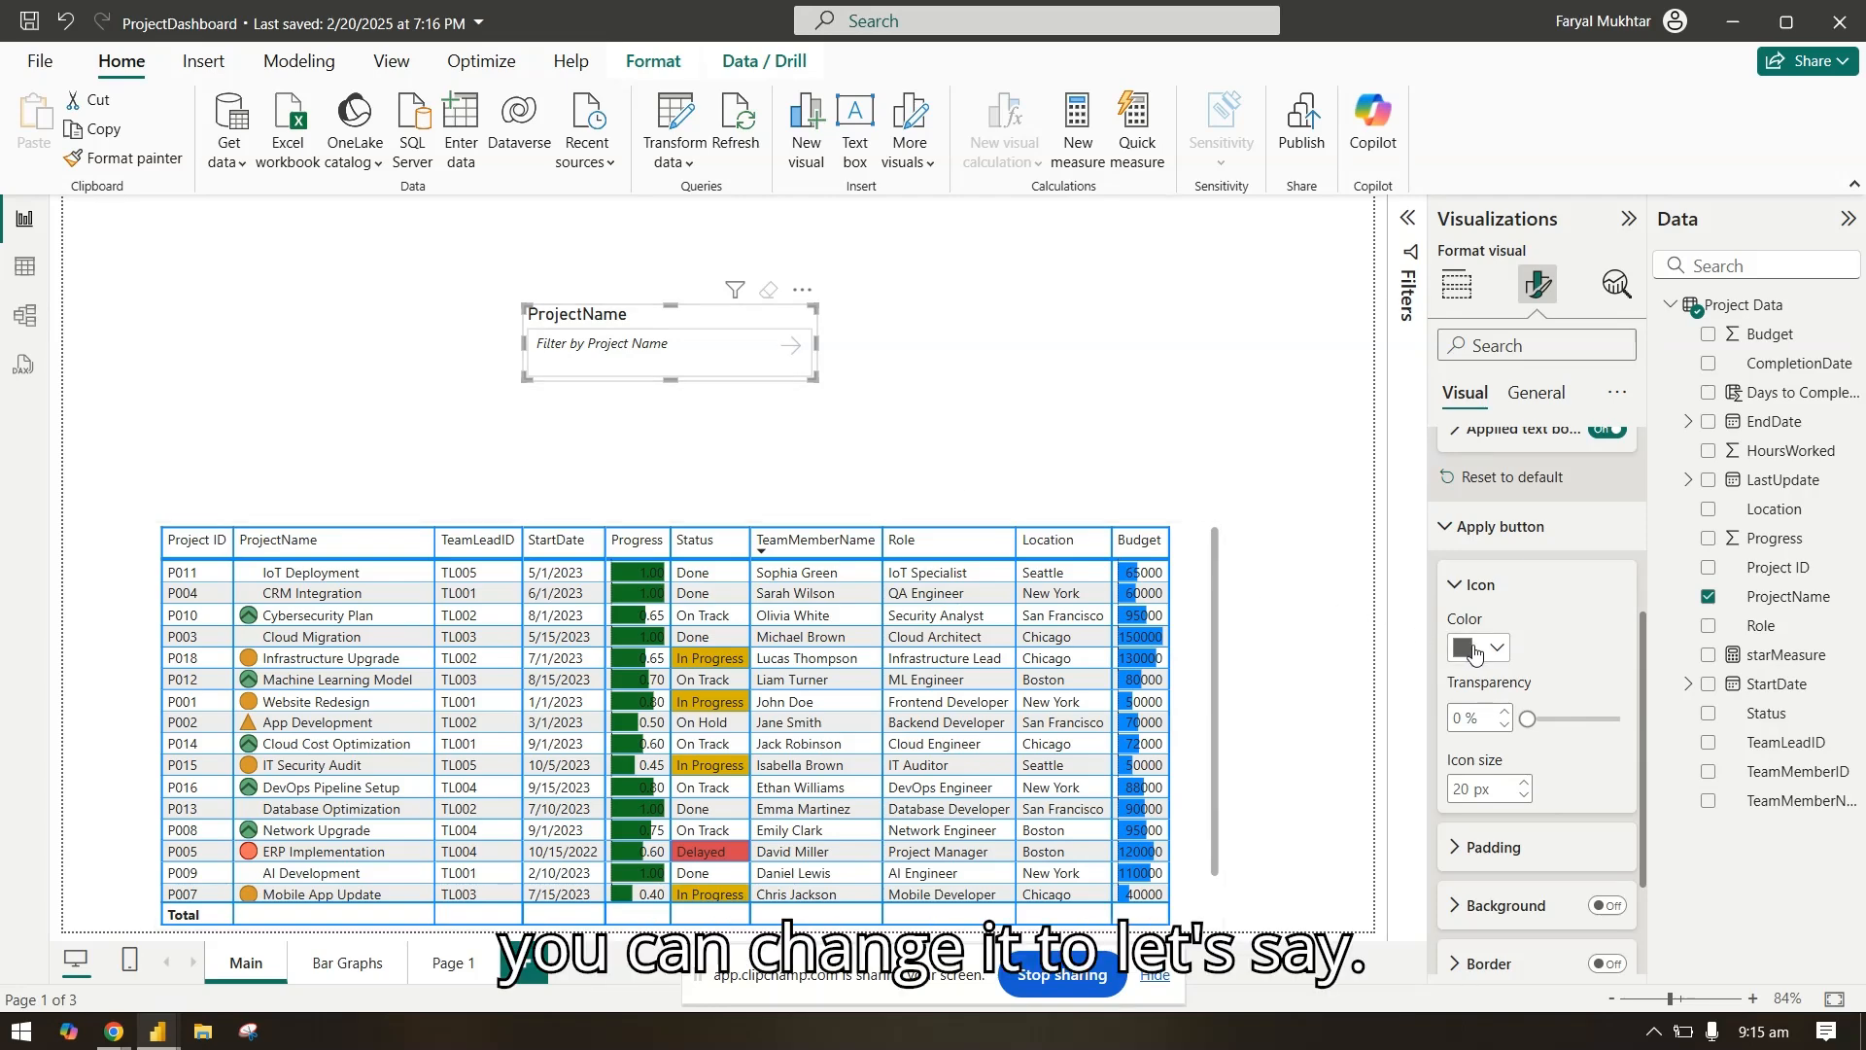
pyautogui.click(1474, 653)
pyautogui.click(1784, 262)
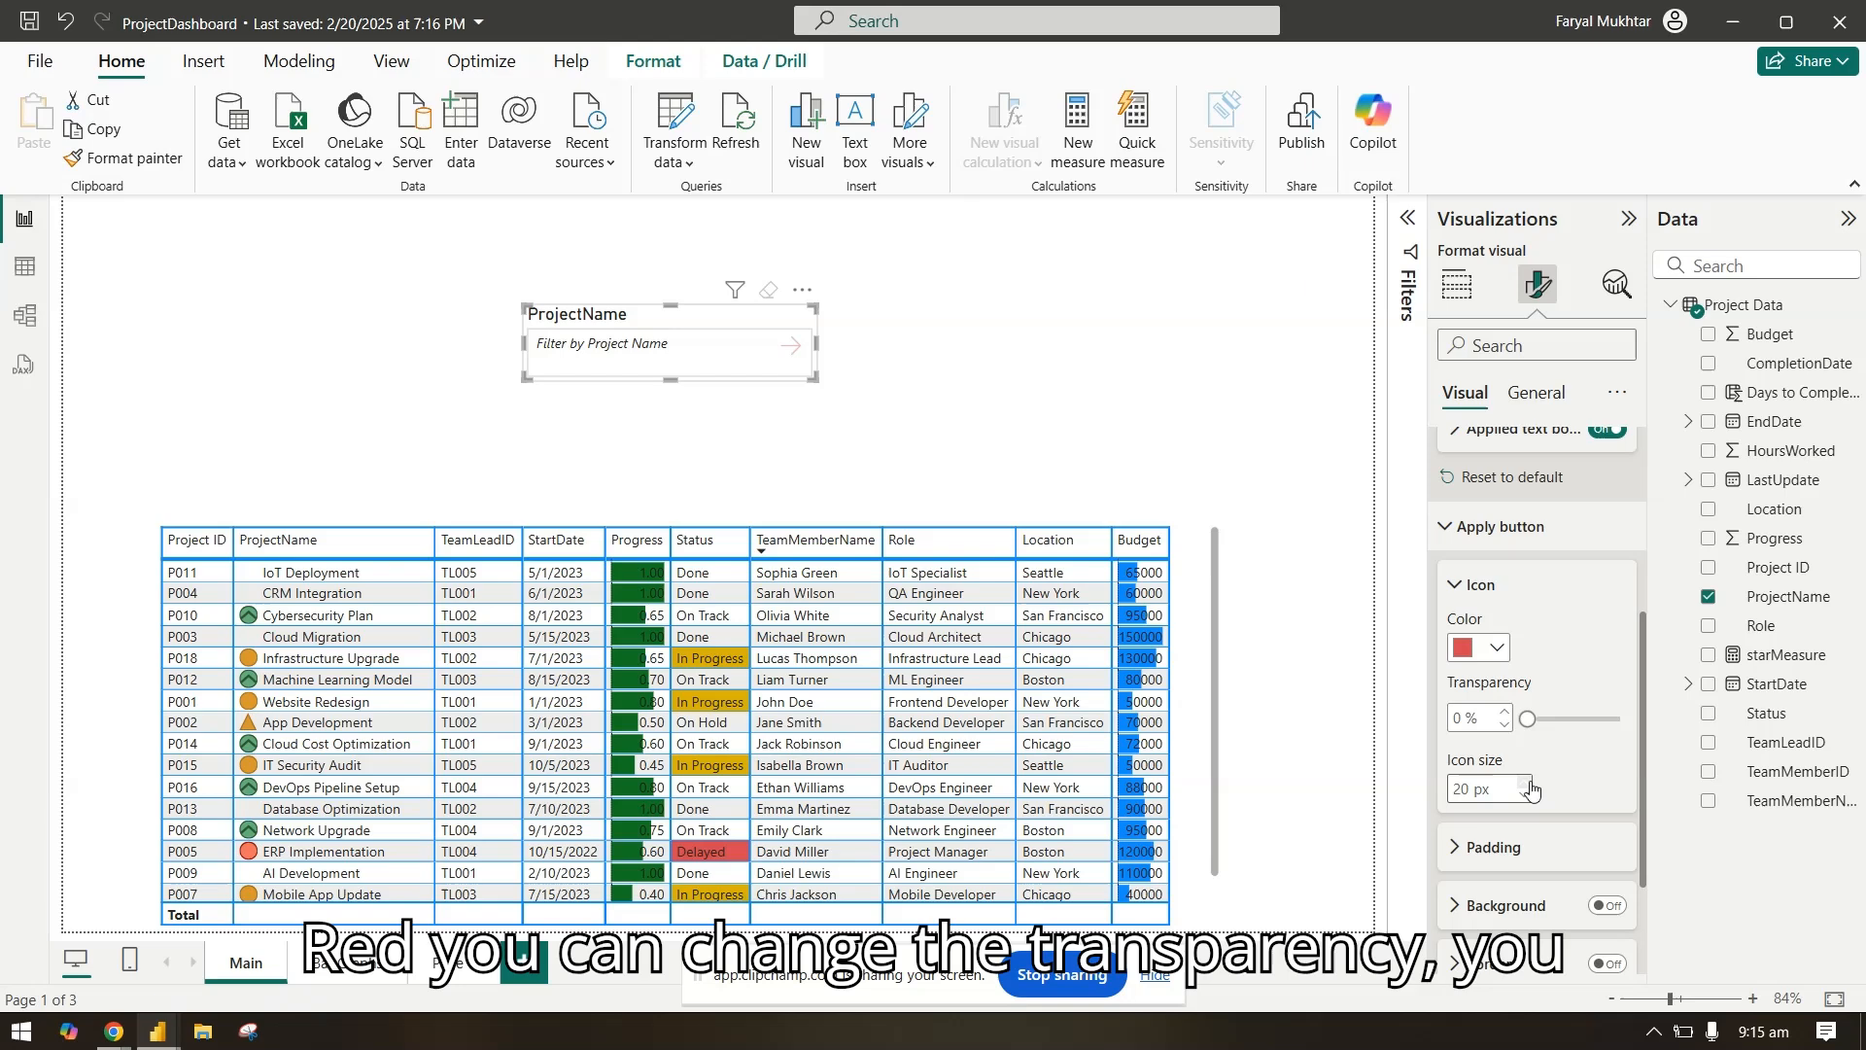
# Step: Turn on the apply button's background with a blue color, and turn on its border
pyautogui.scroll(-3, 1506, 729)
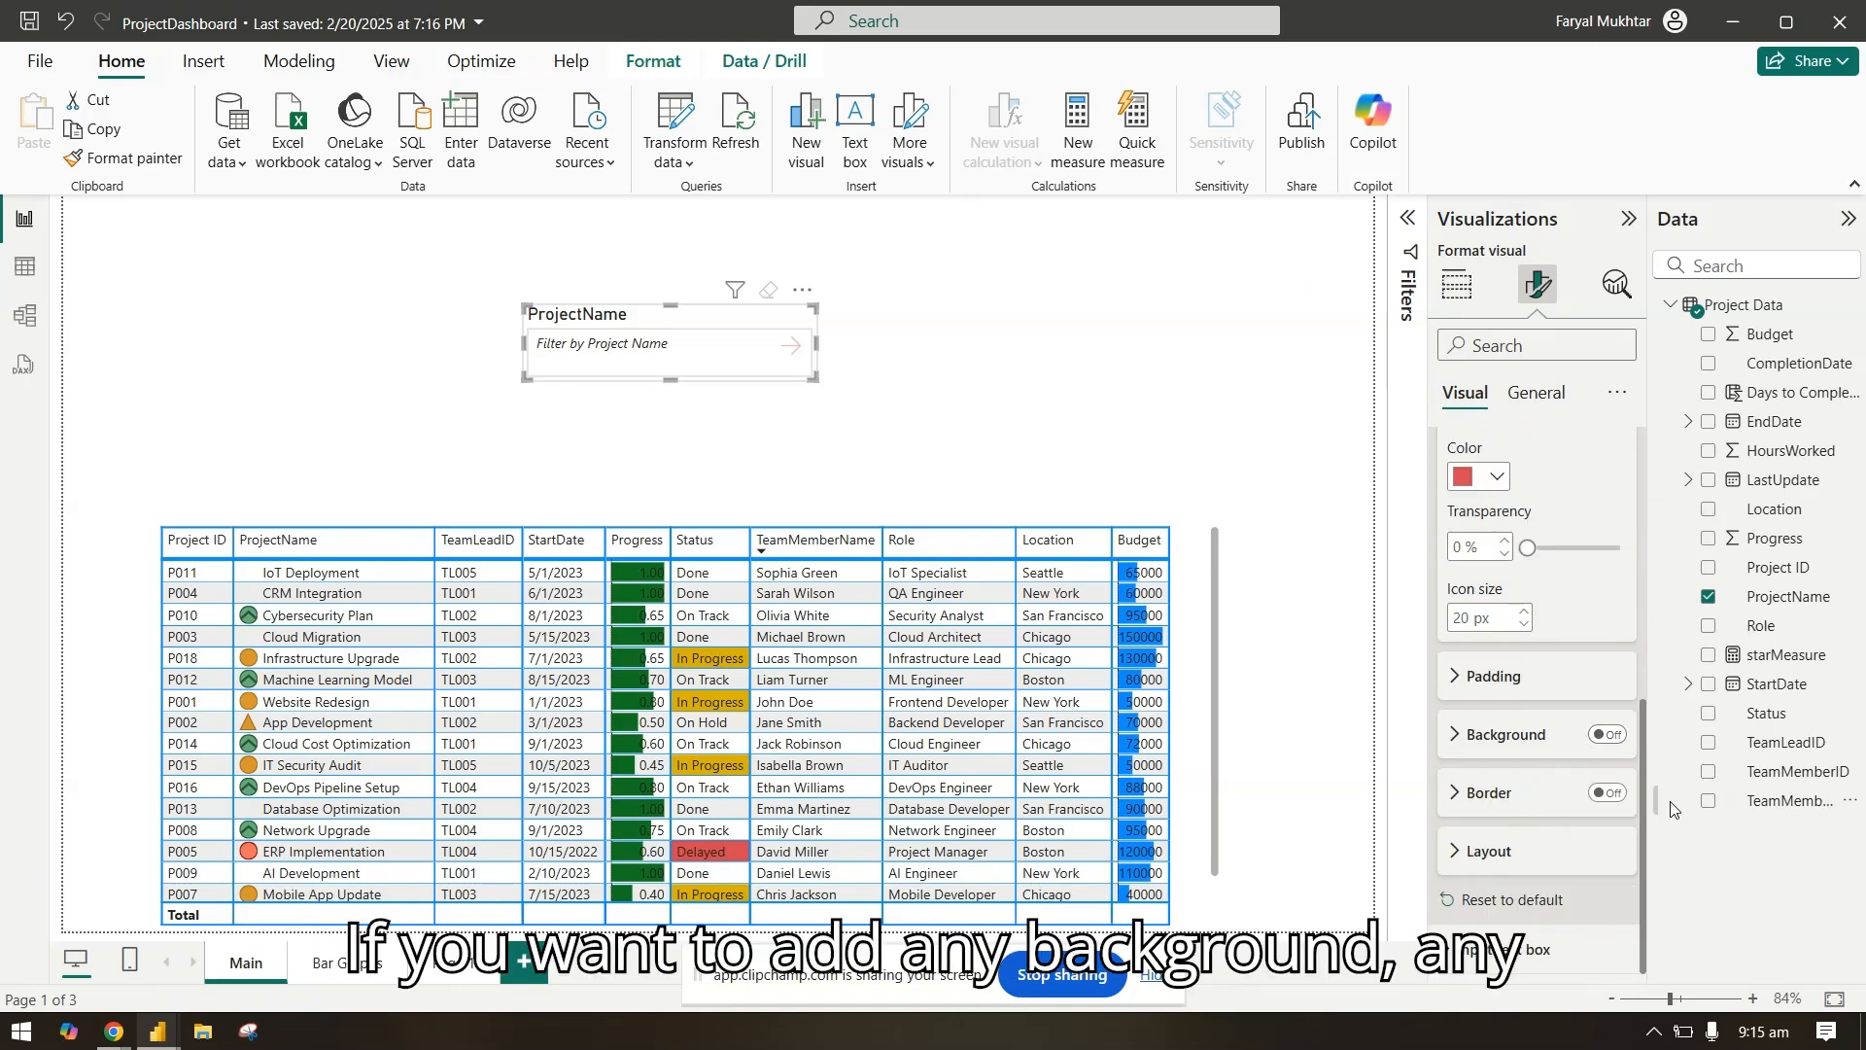
pyautogui.click(1514, 735)
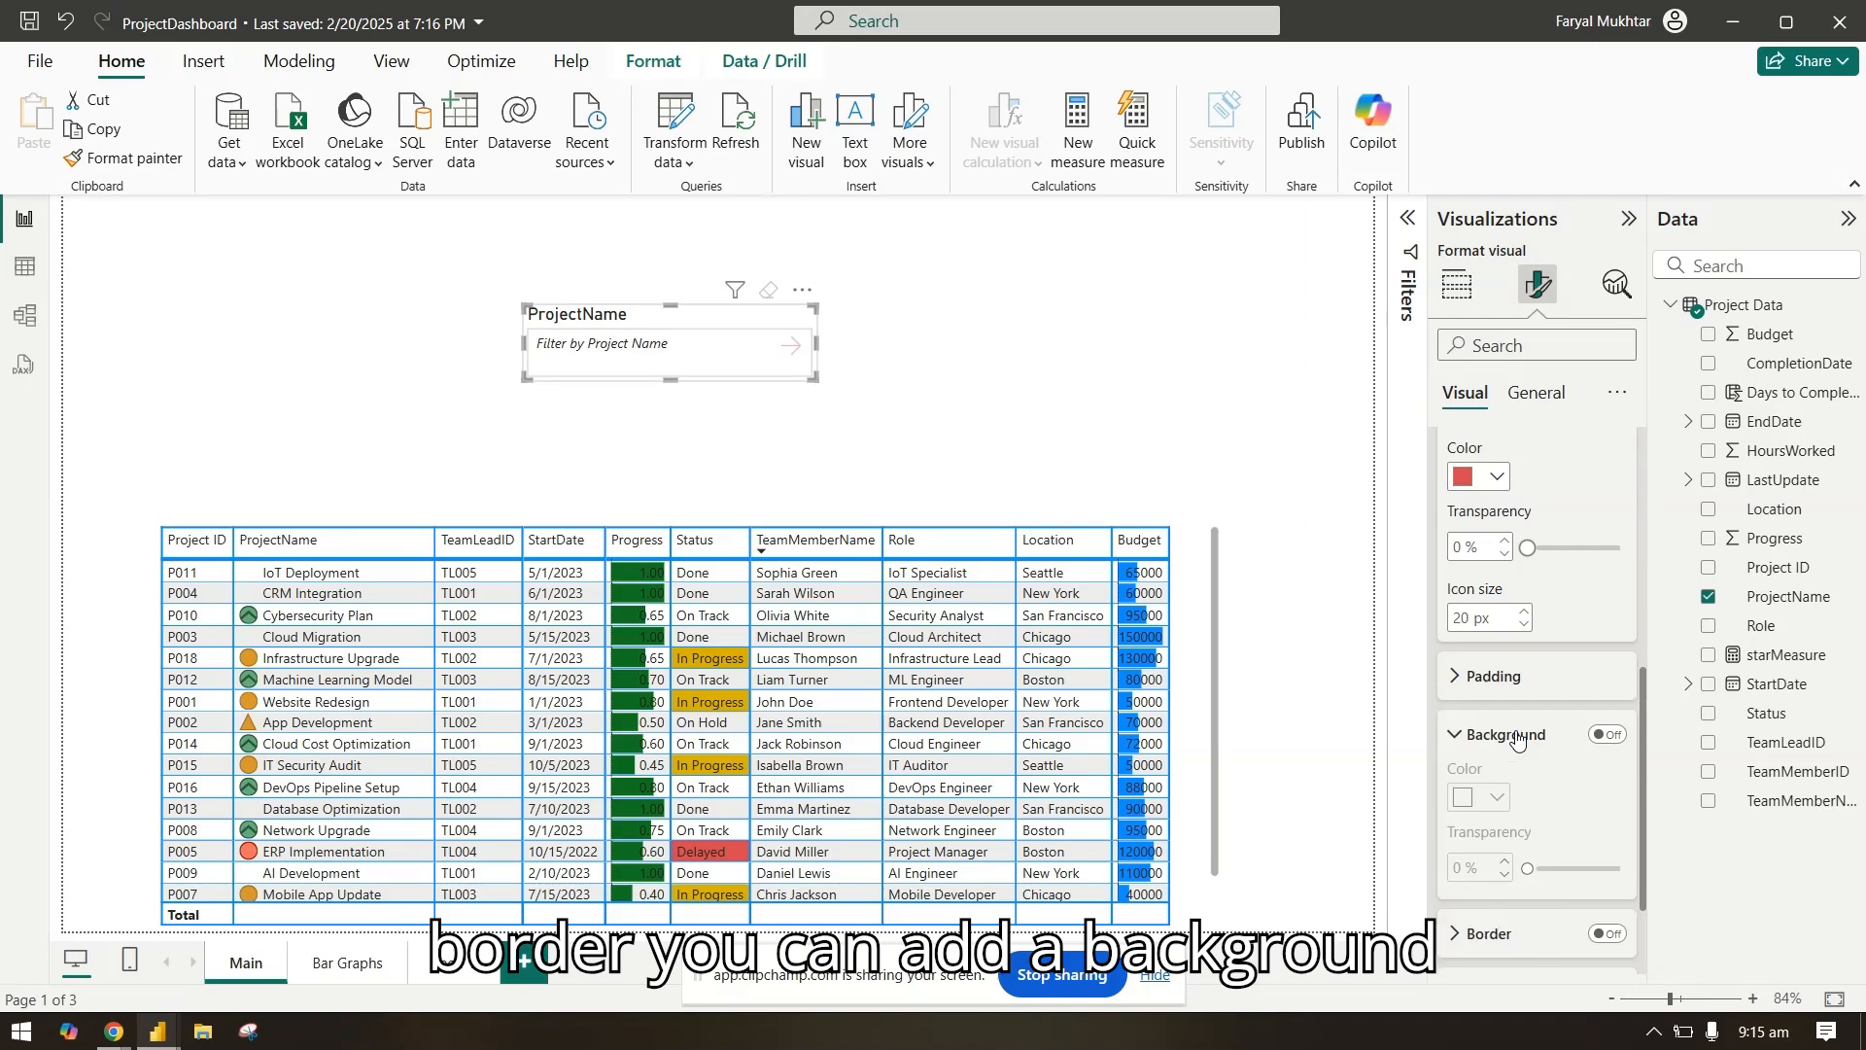
pyautogui.click(1607, 735)
pyautogui.click(1498, 799)
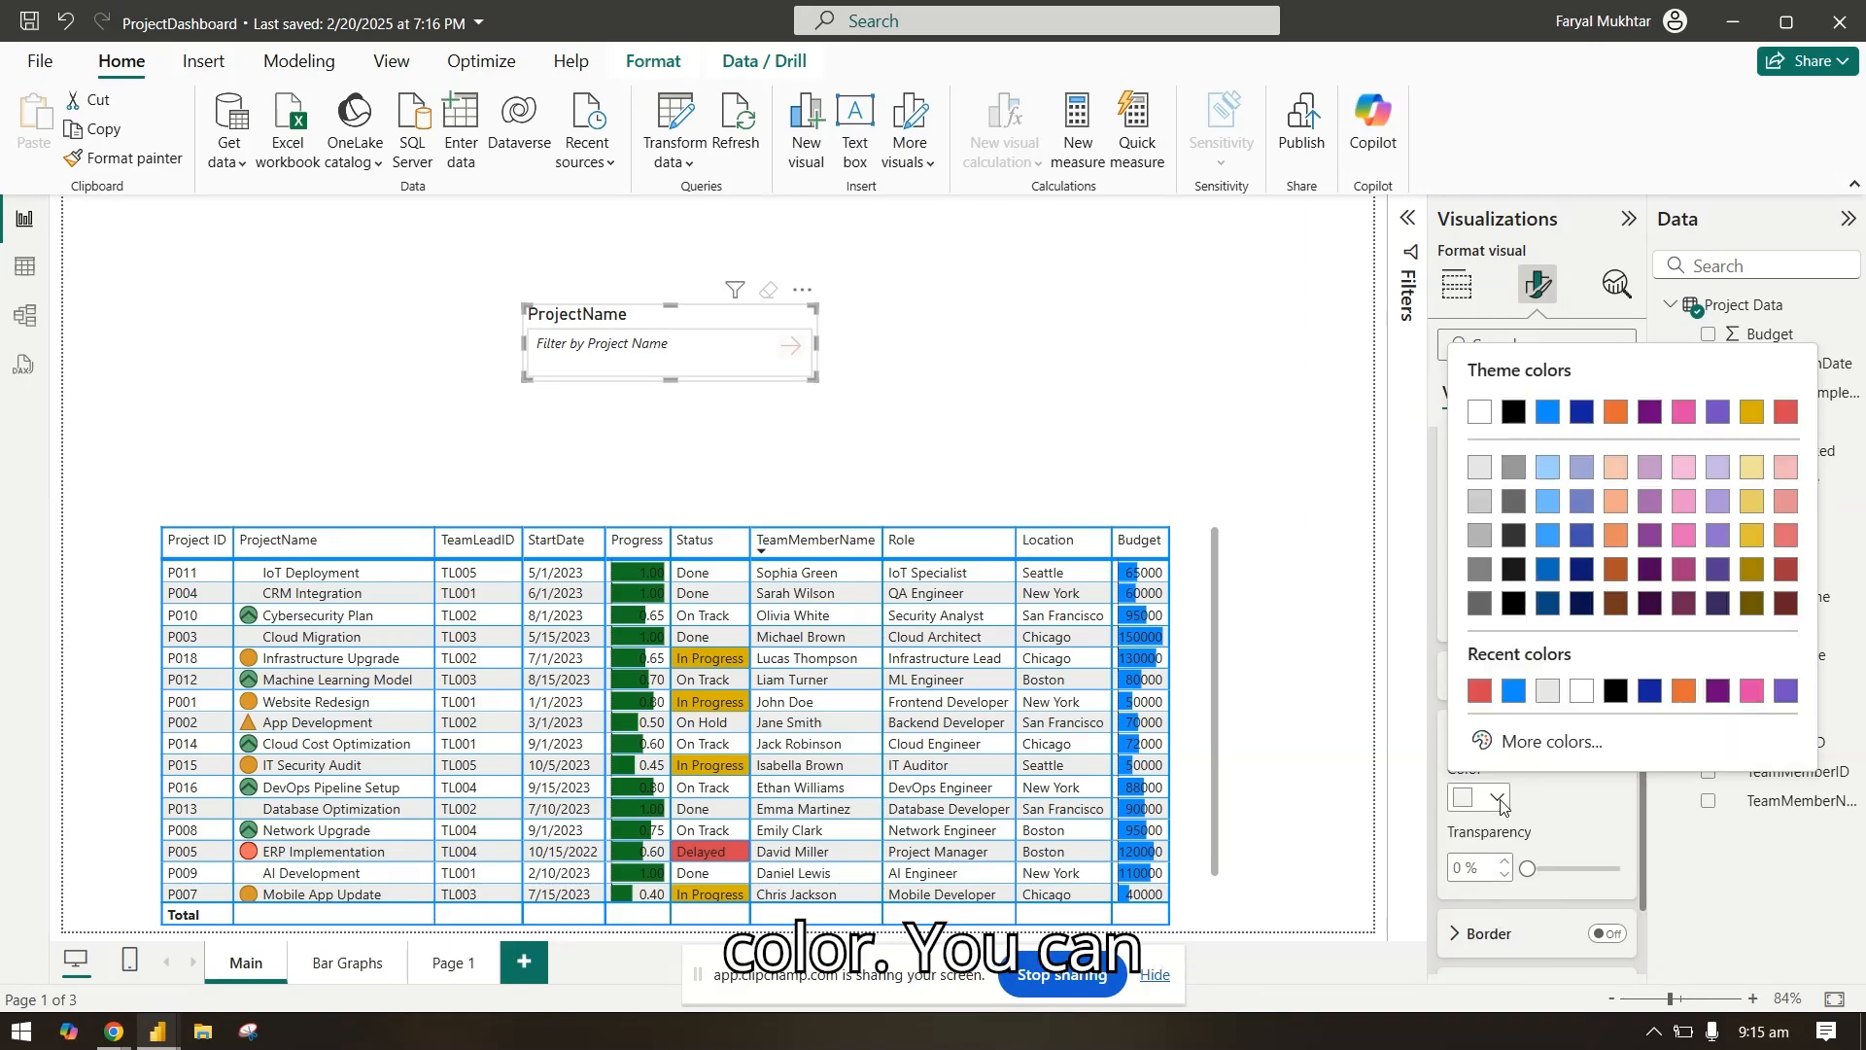
pyautogui.click(1514, 692)
pyautogui.scroll(-2, 1544, 859)
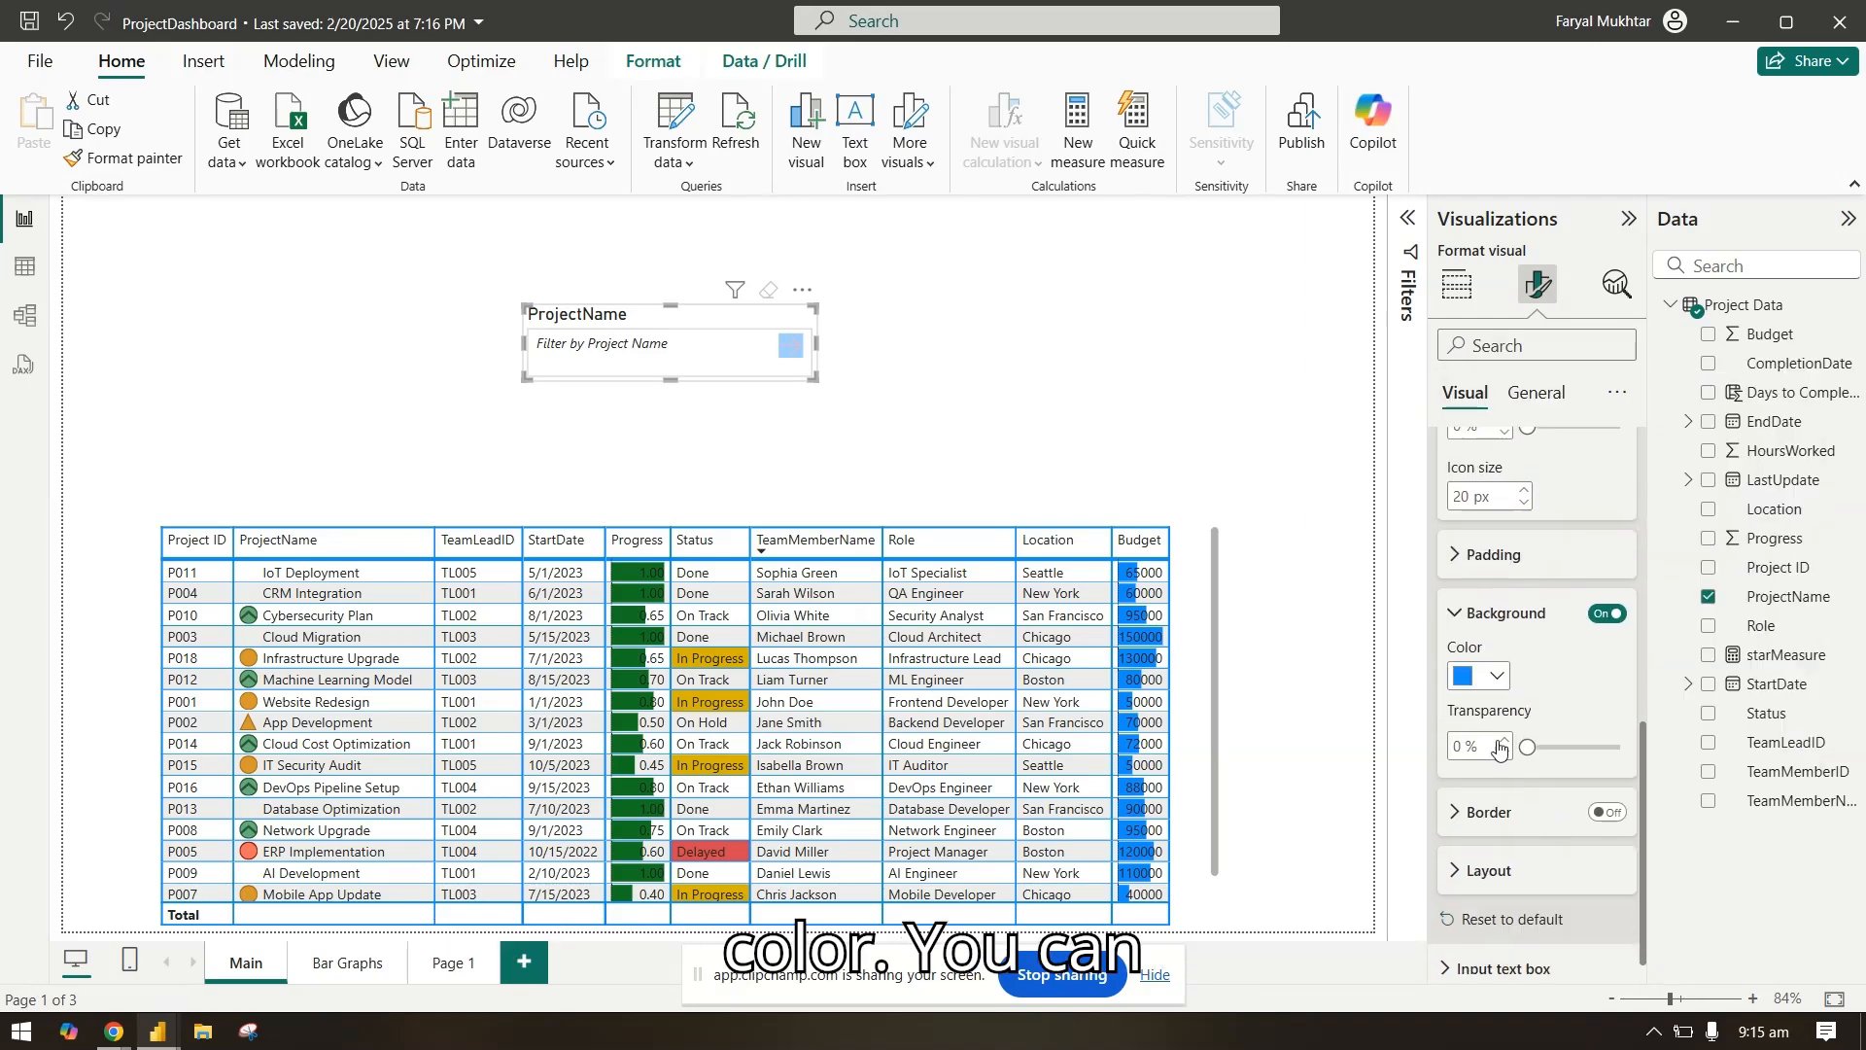
pyautogui.click(1500, 594)
pyautogui.click(1605, 792)
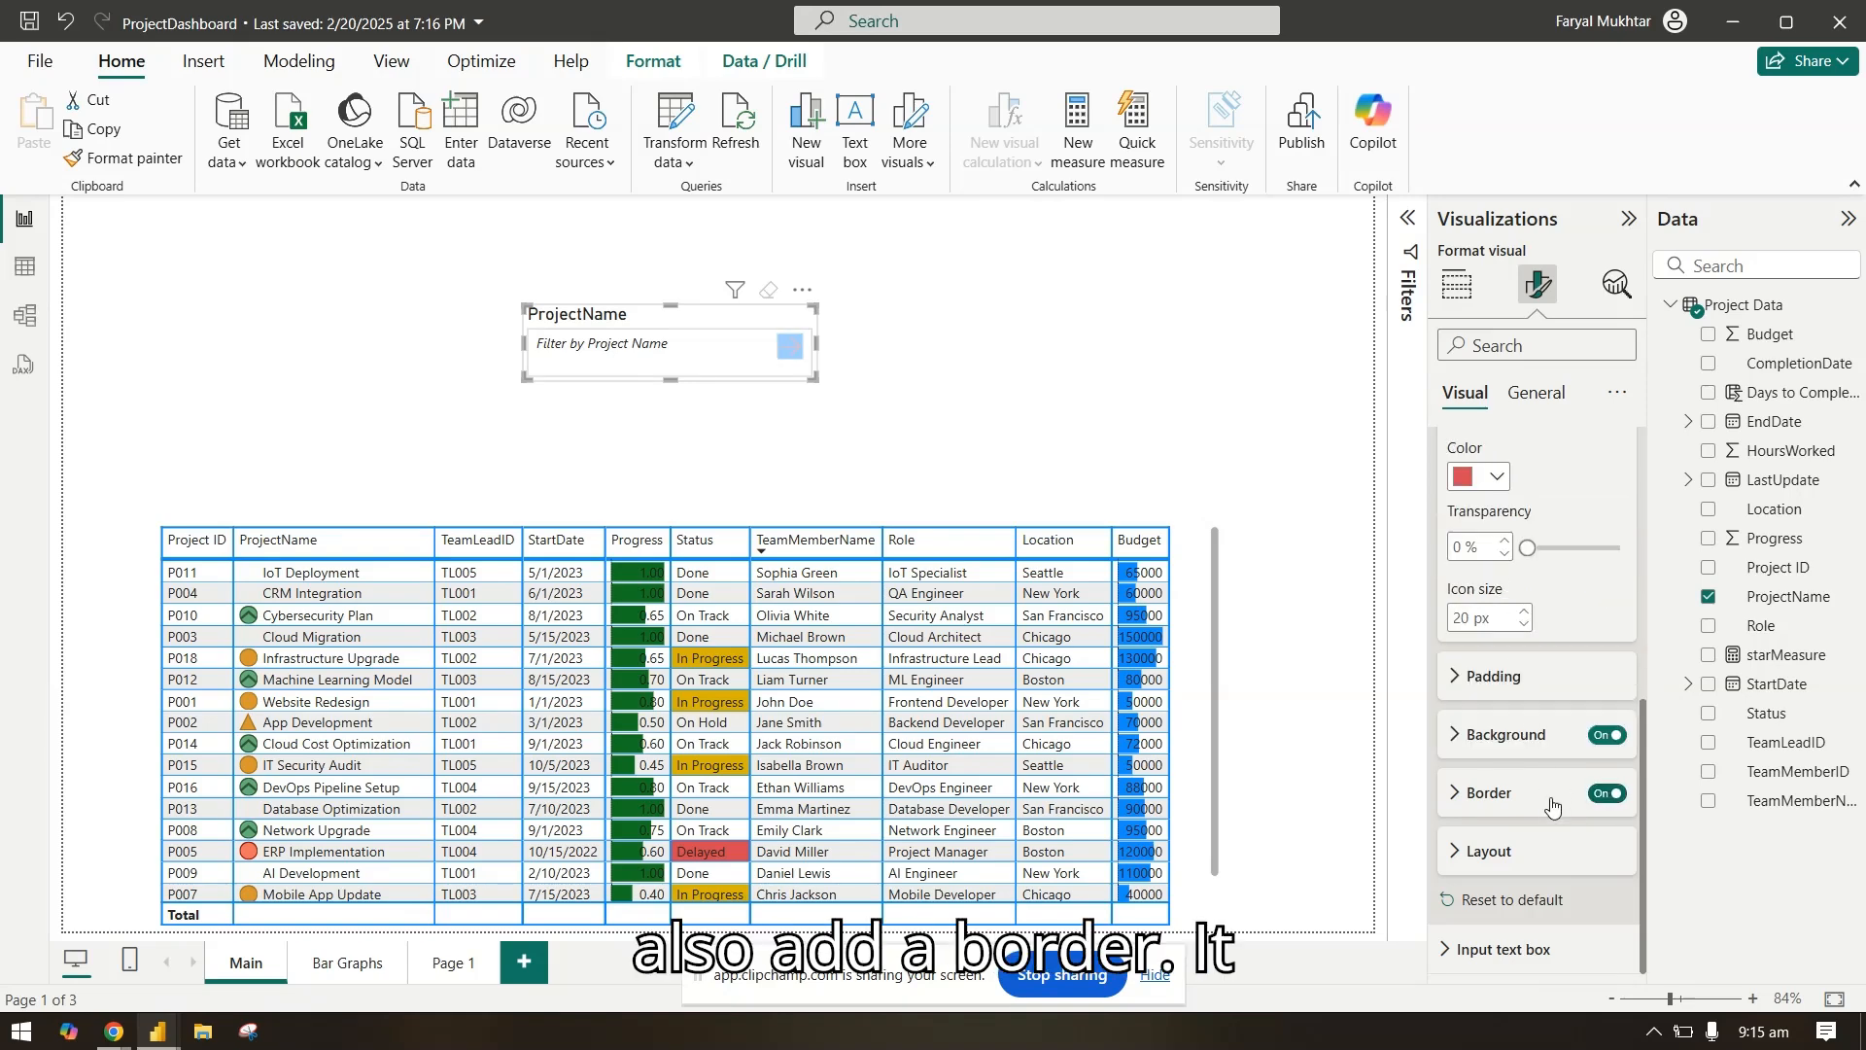
# Step: Set the border color of the slicer's apply button to red
pyautogui.click(1552, 802)
pyautogui.click(1499, 744)
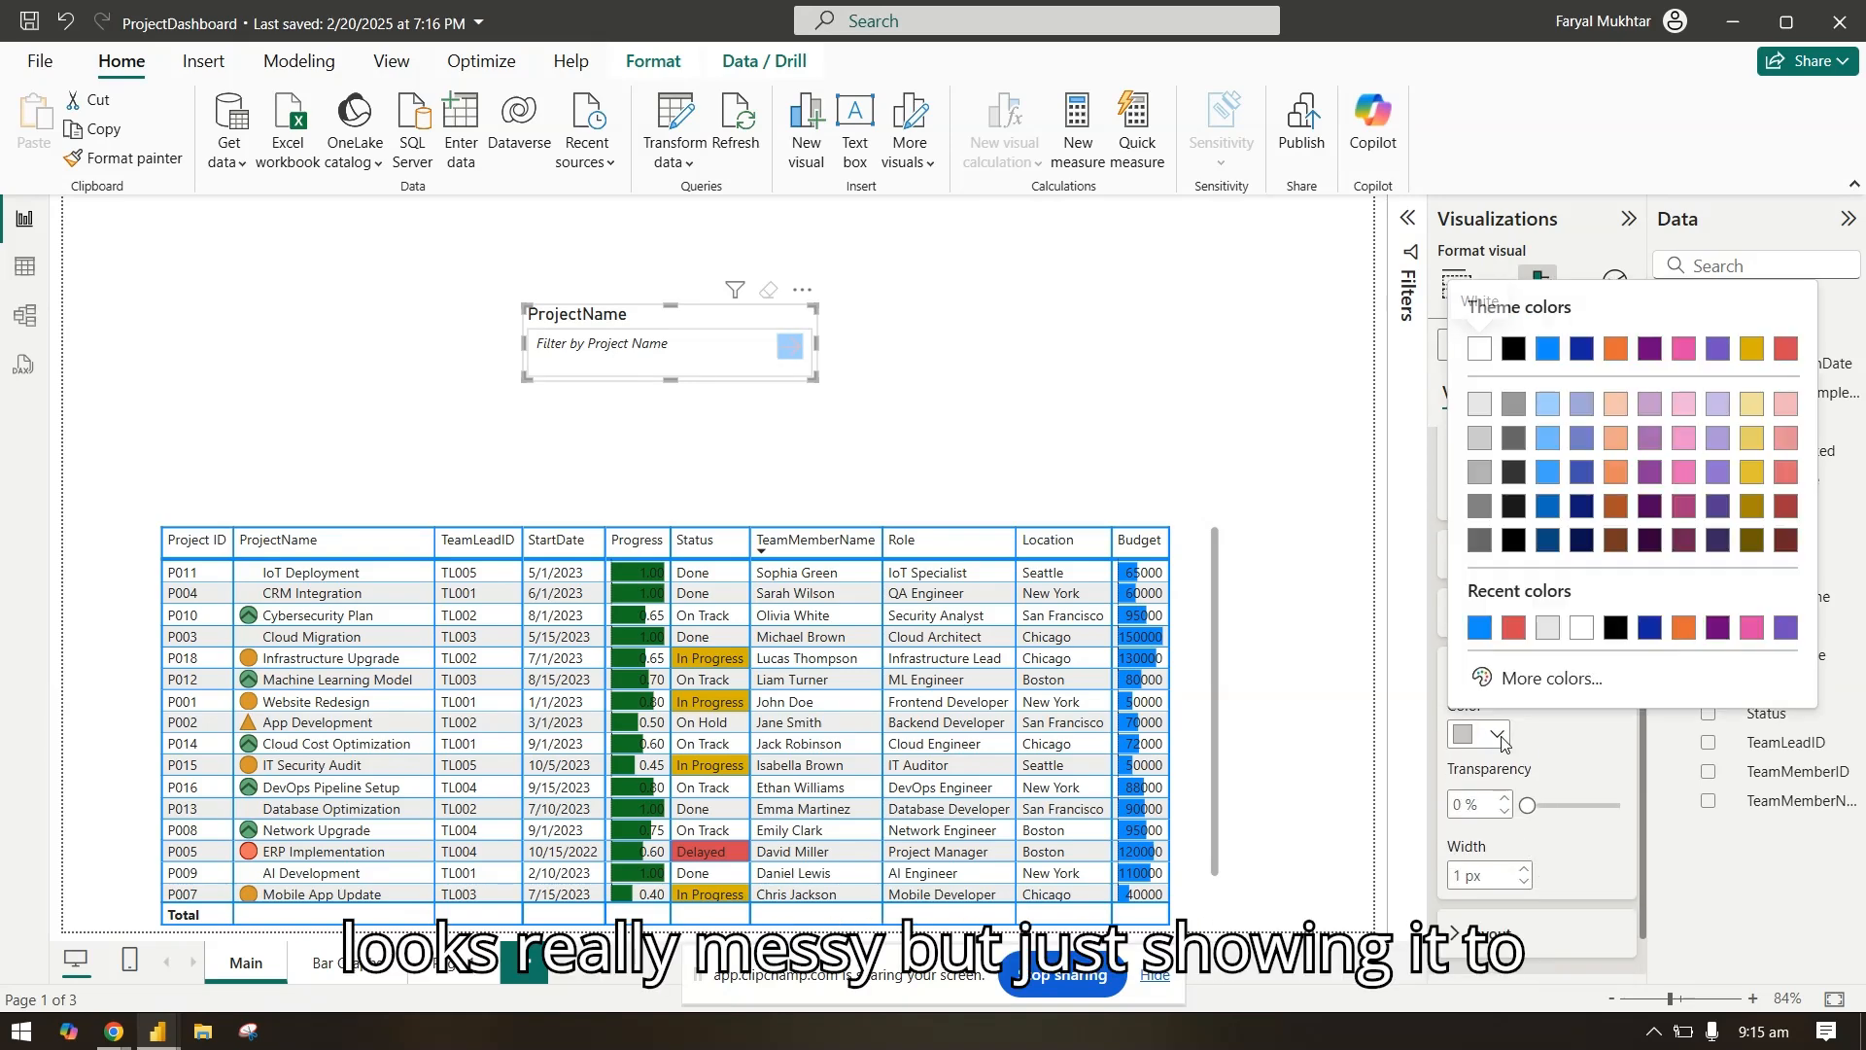
pyautogui.click(1512, 630)
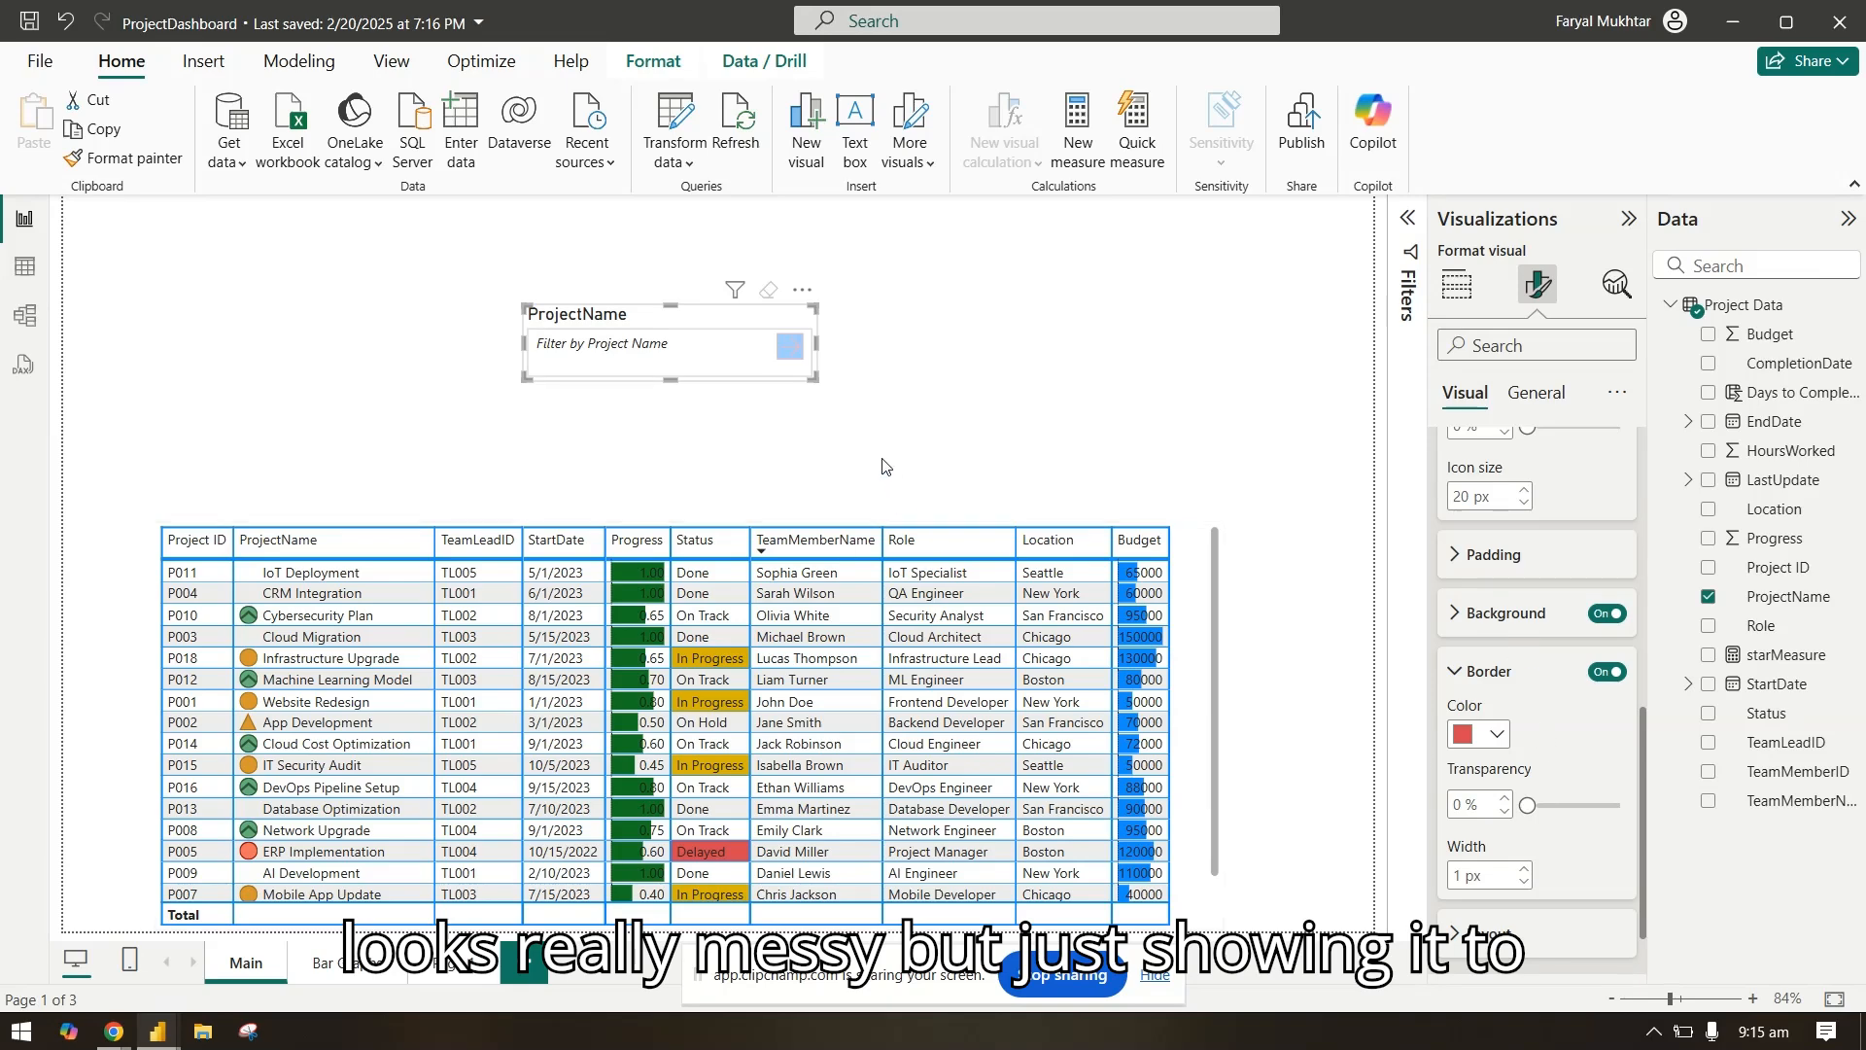
pyautogui.click(1505, 672)
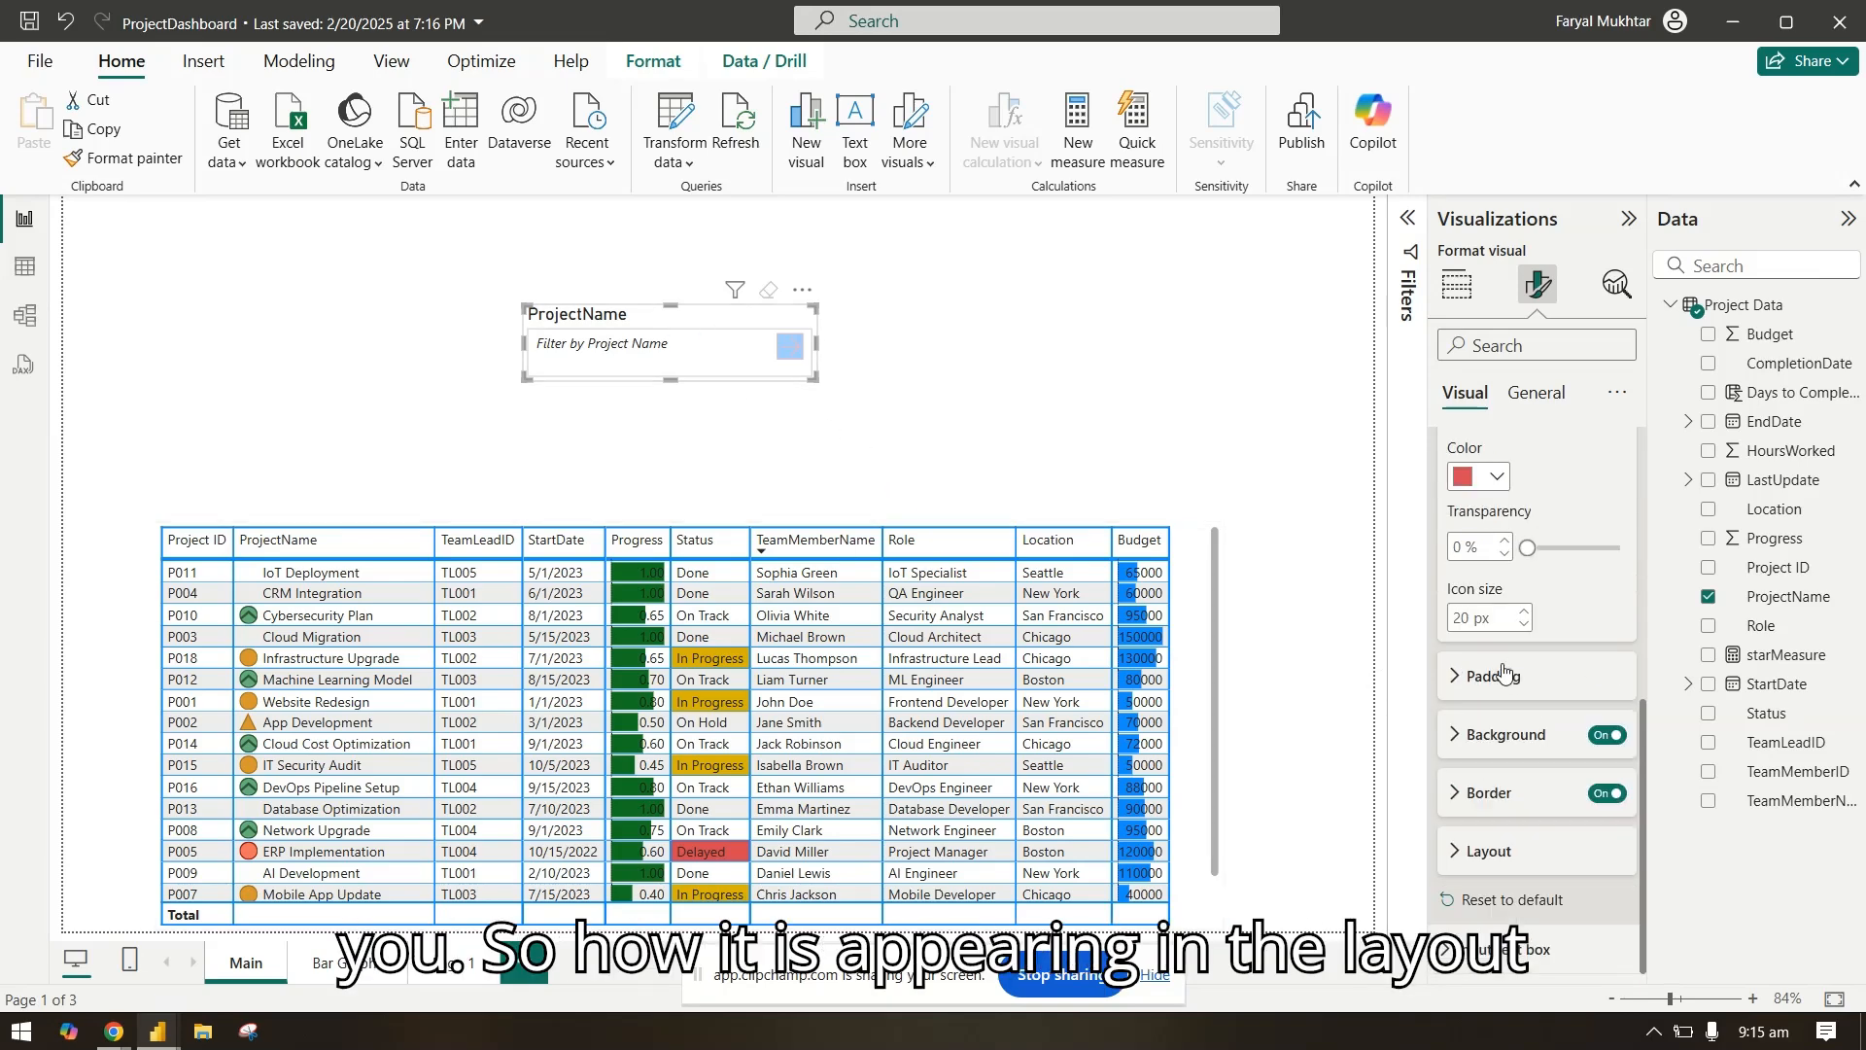
pyautogui.click(1528, 863)
pyautogui.click(1528, 863)
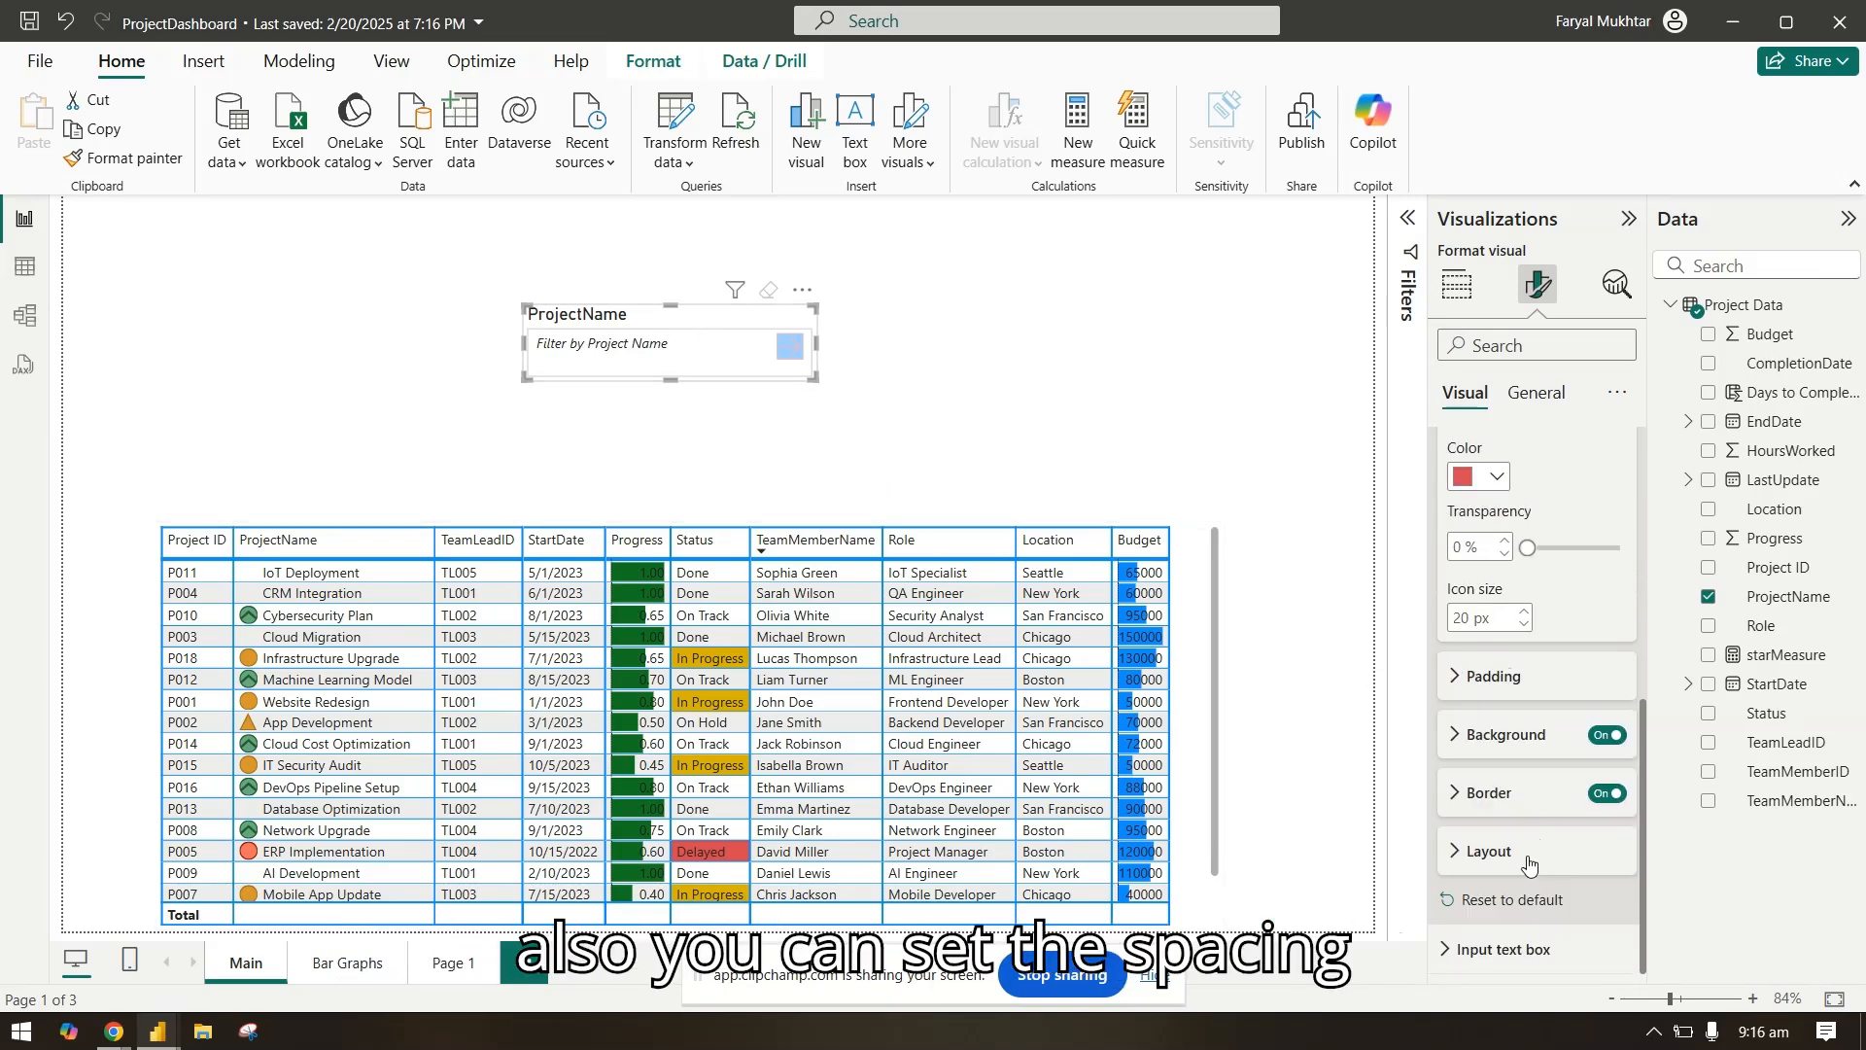
# Step: Set the background color of the slicer's input text box to Theme color 2, 60% lighter
pyautogui.click(1530, 952)
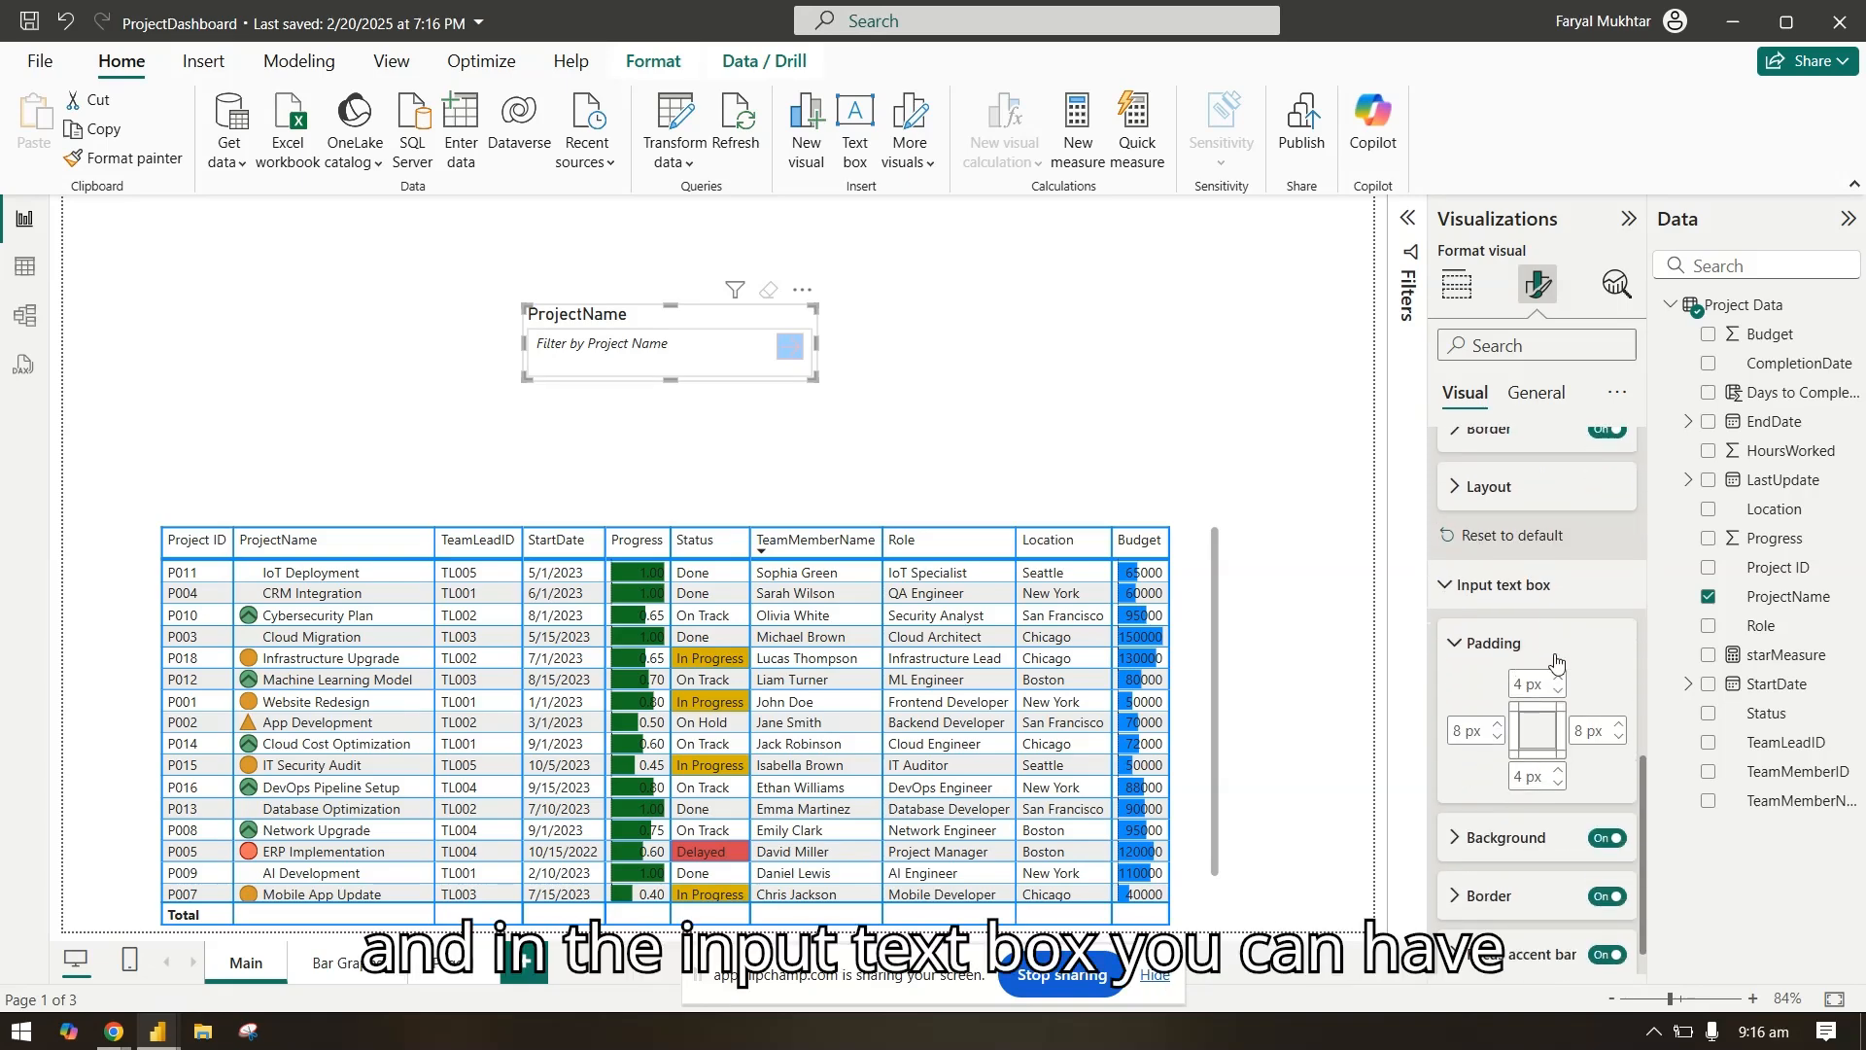
pyautogui.scroll(-2, 1555, 660)
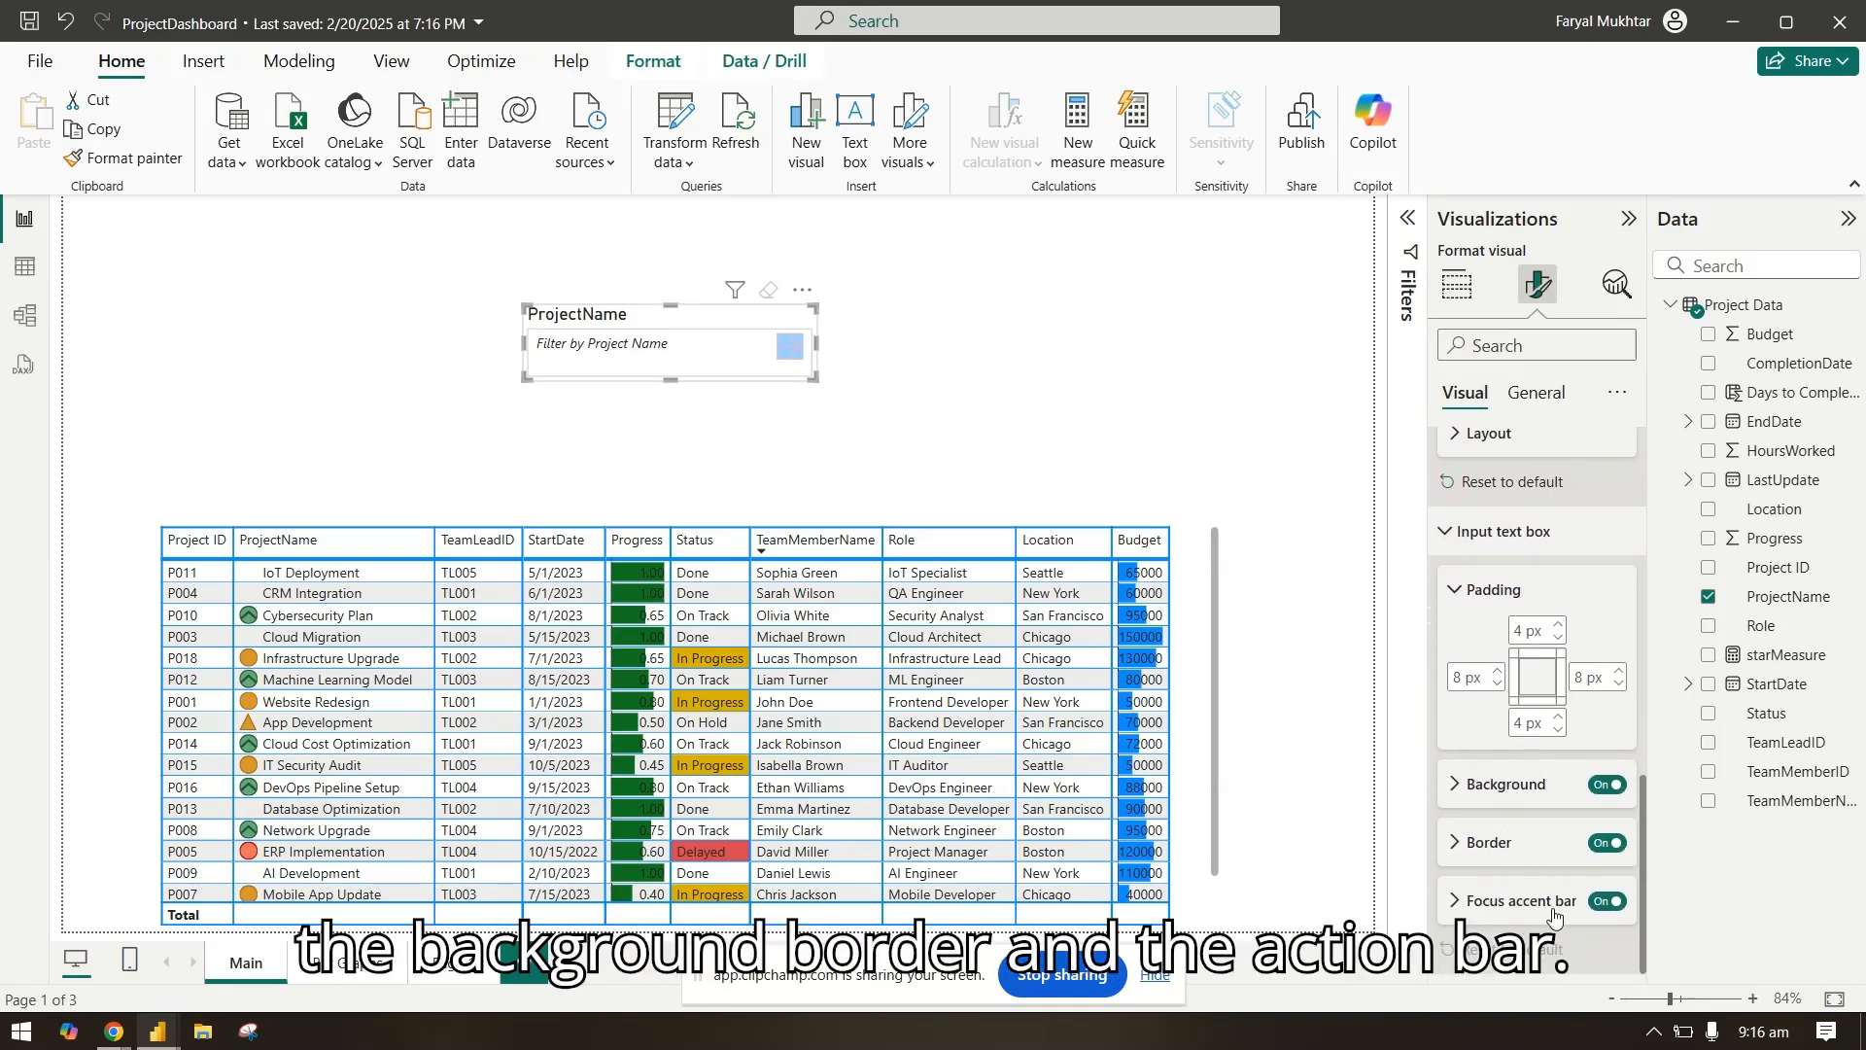
pyautogui.click(1524, 787)
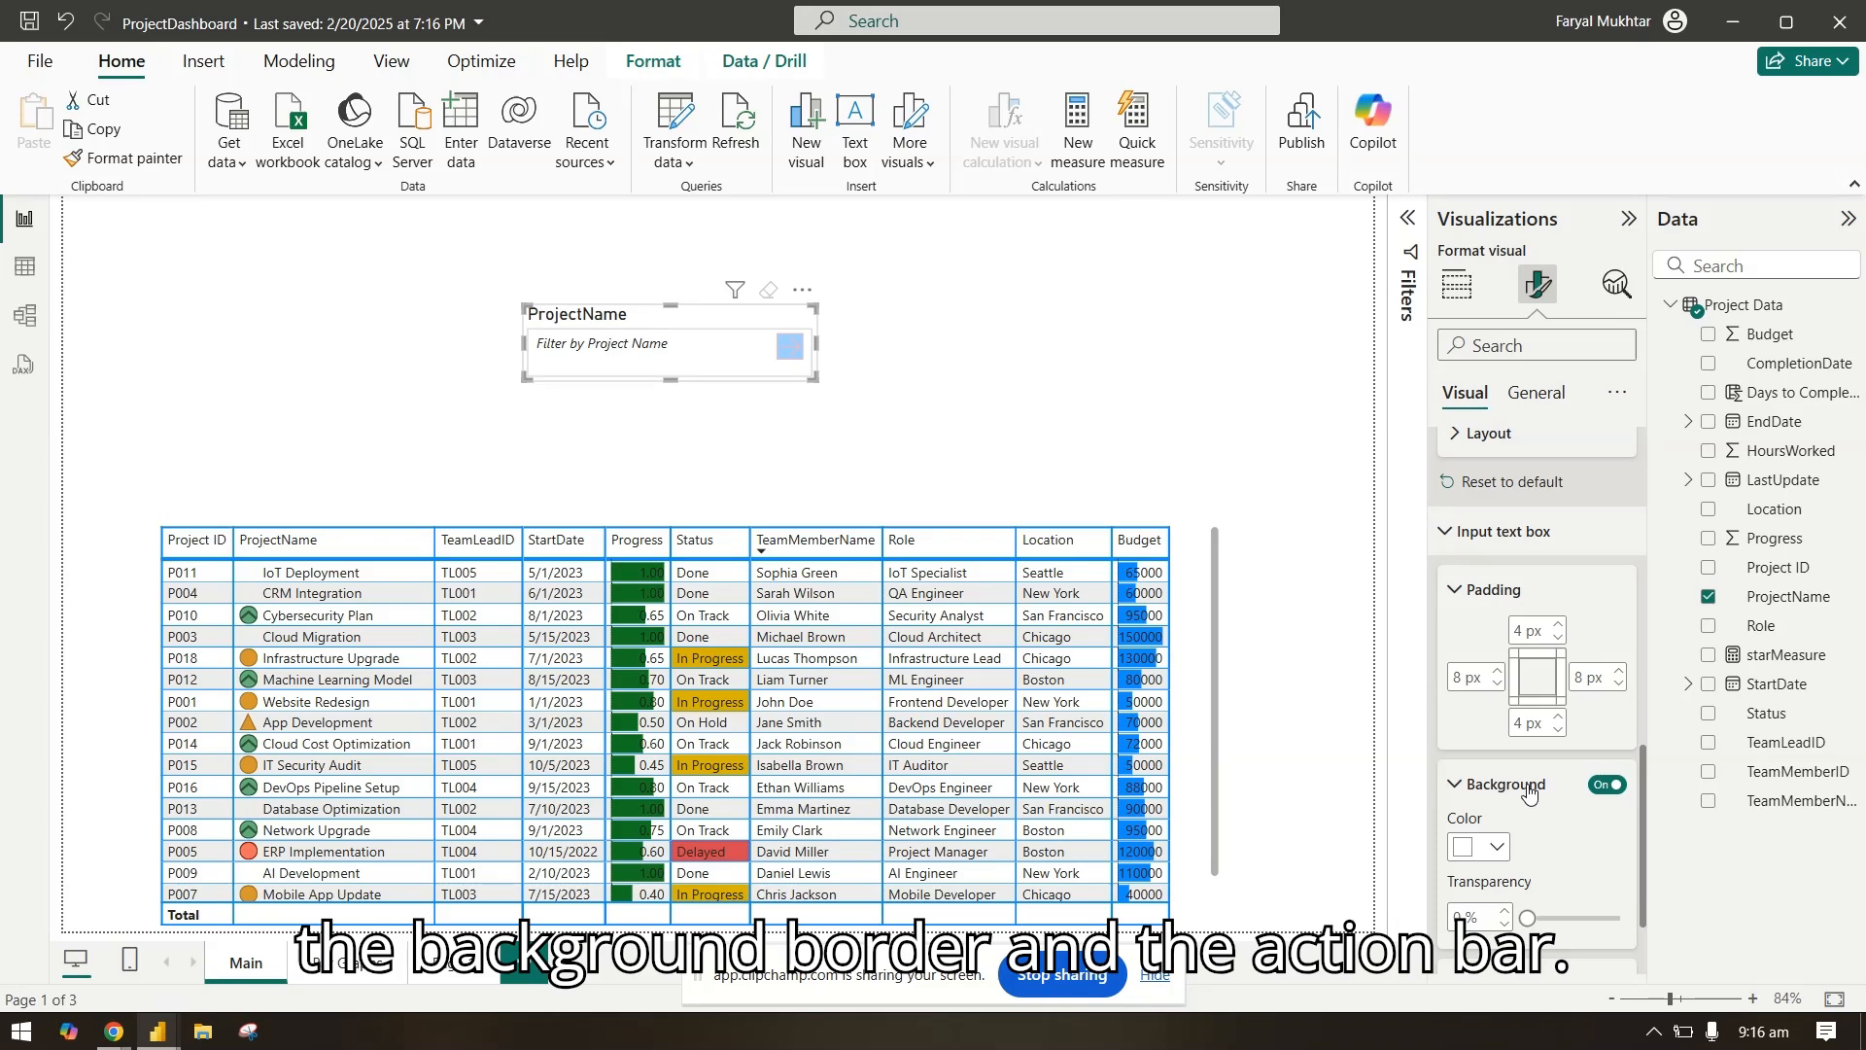
pyautogui.click(1494, 849)
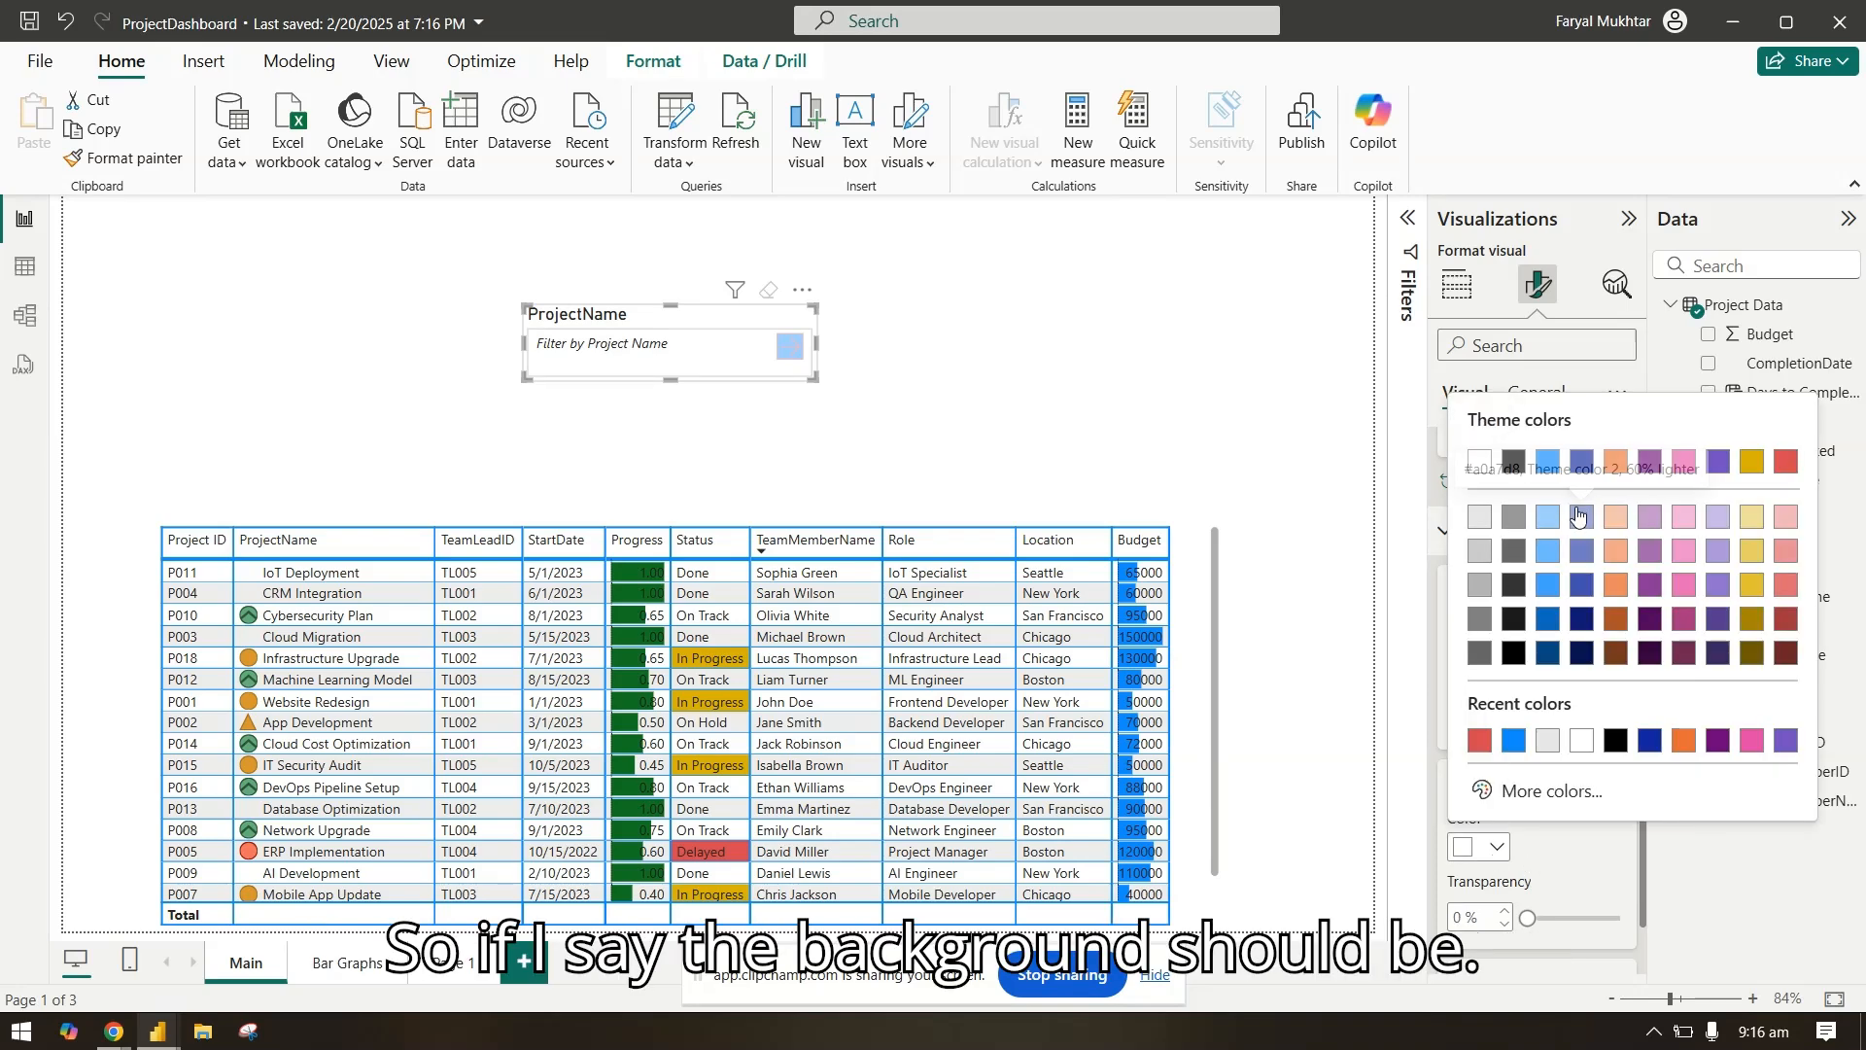
pyautogui.click(1583, 516)
# Step: Set the border color of the slicer's input text box to light yellow
pyautogui.scroll(-2, 1526, 854)
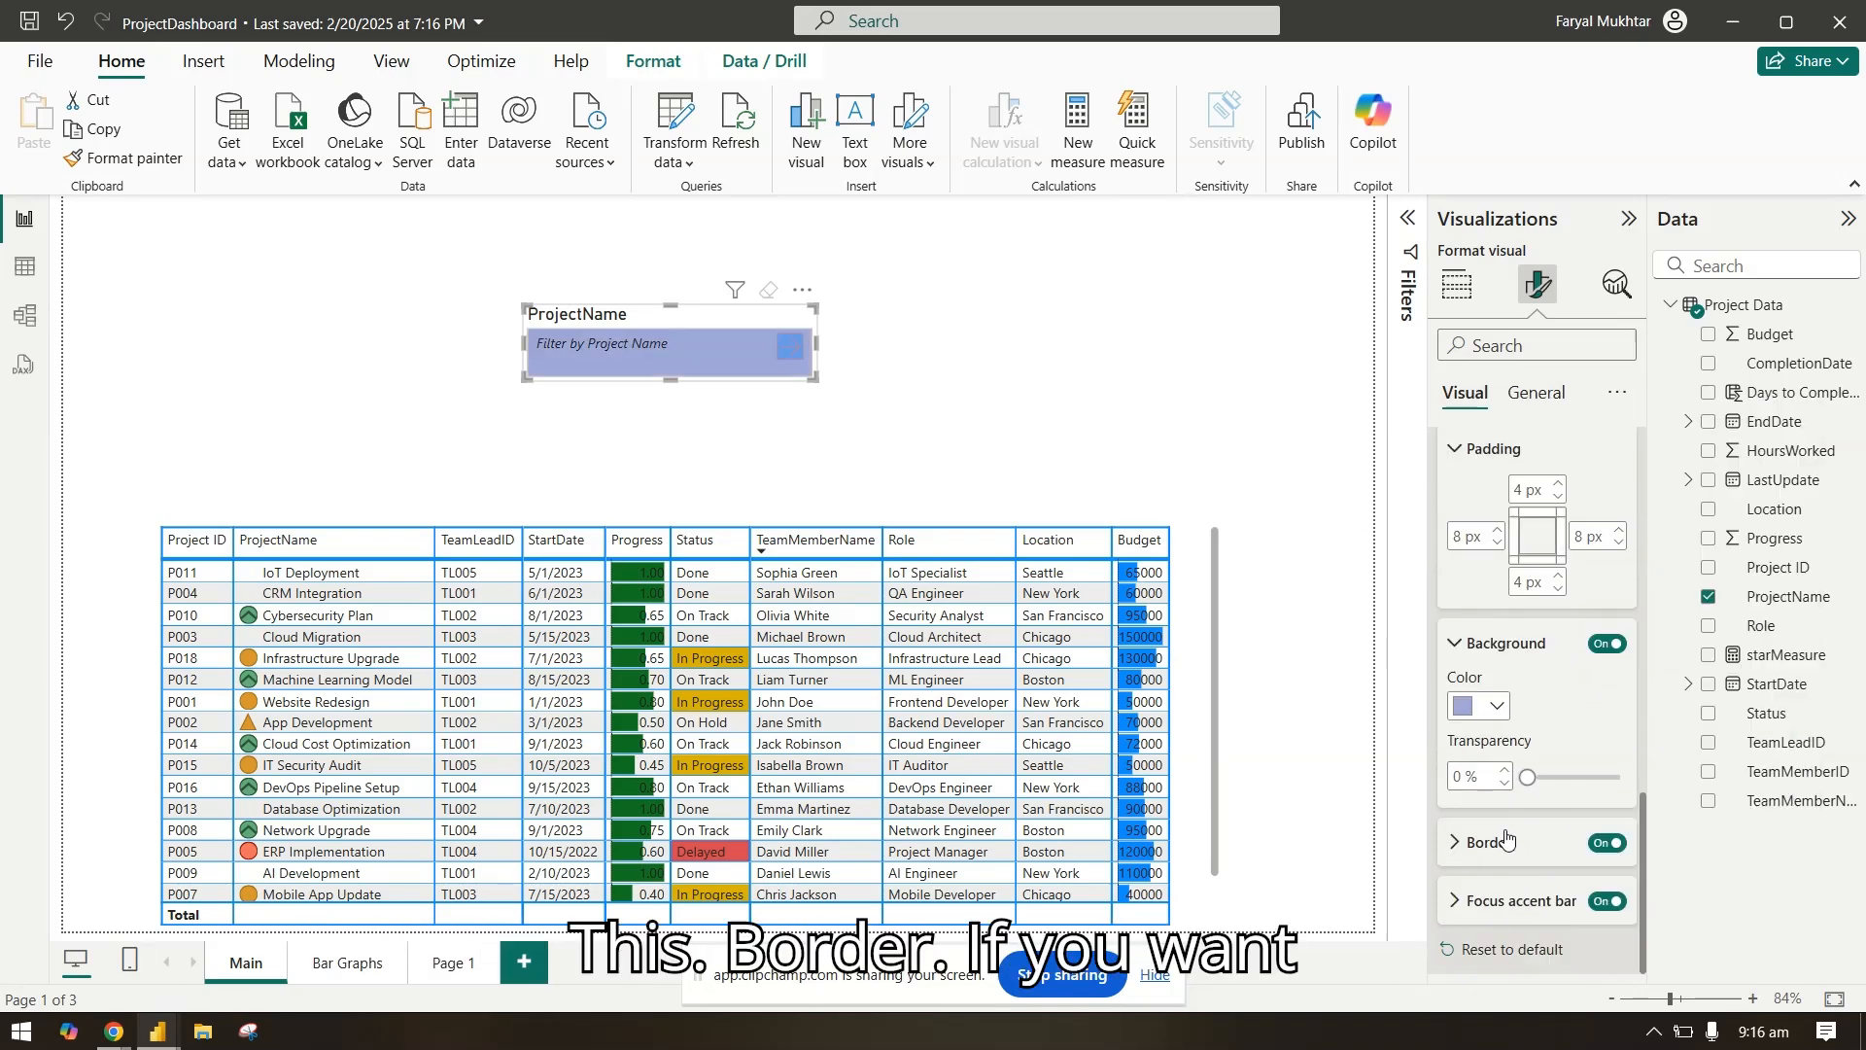
pyautogui.click(1503, 841)
pyautogui.scroll(-2, 1503, 841)
pyautogui.click(1495, 702)
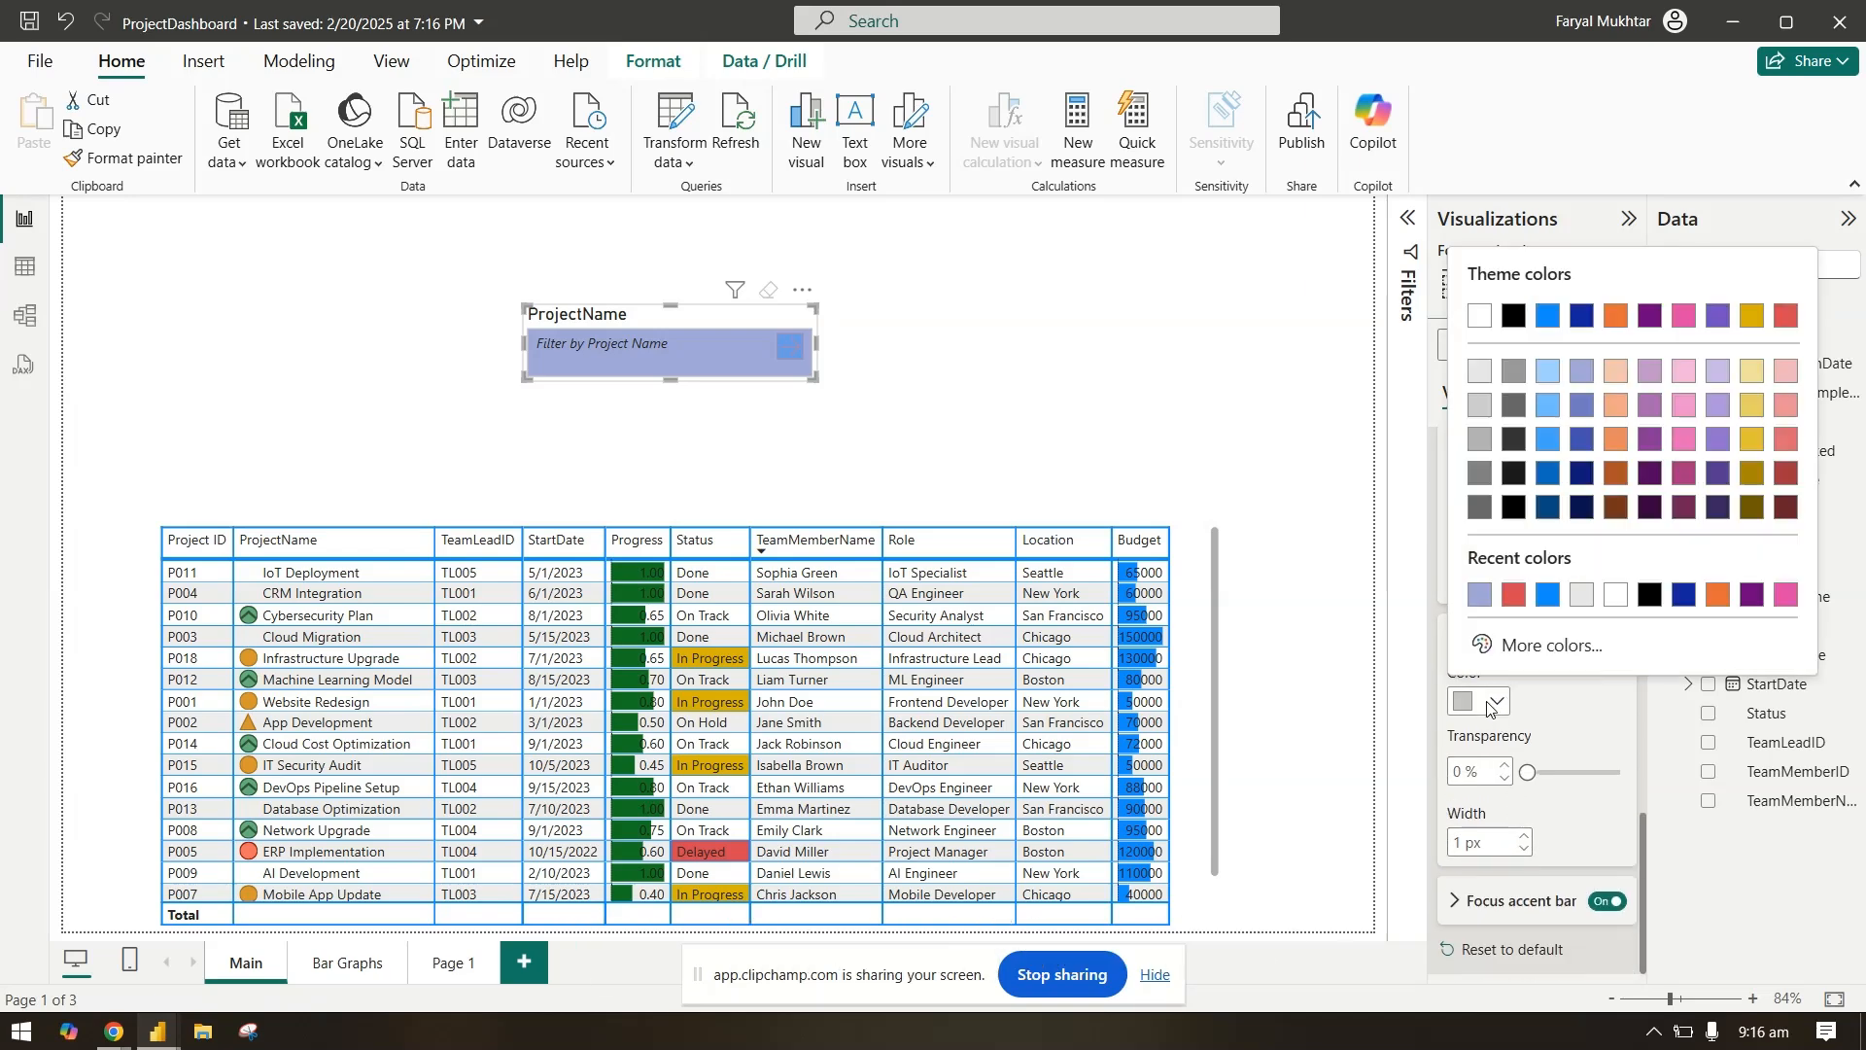
pyautogui.click(1752, 372)
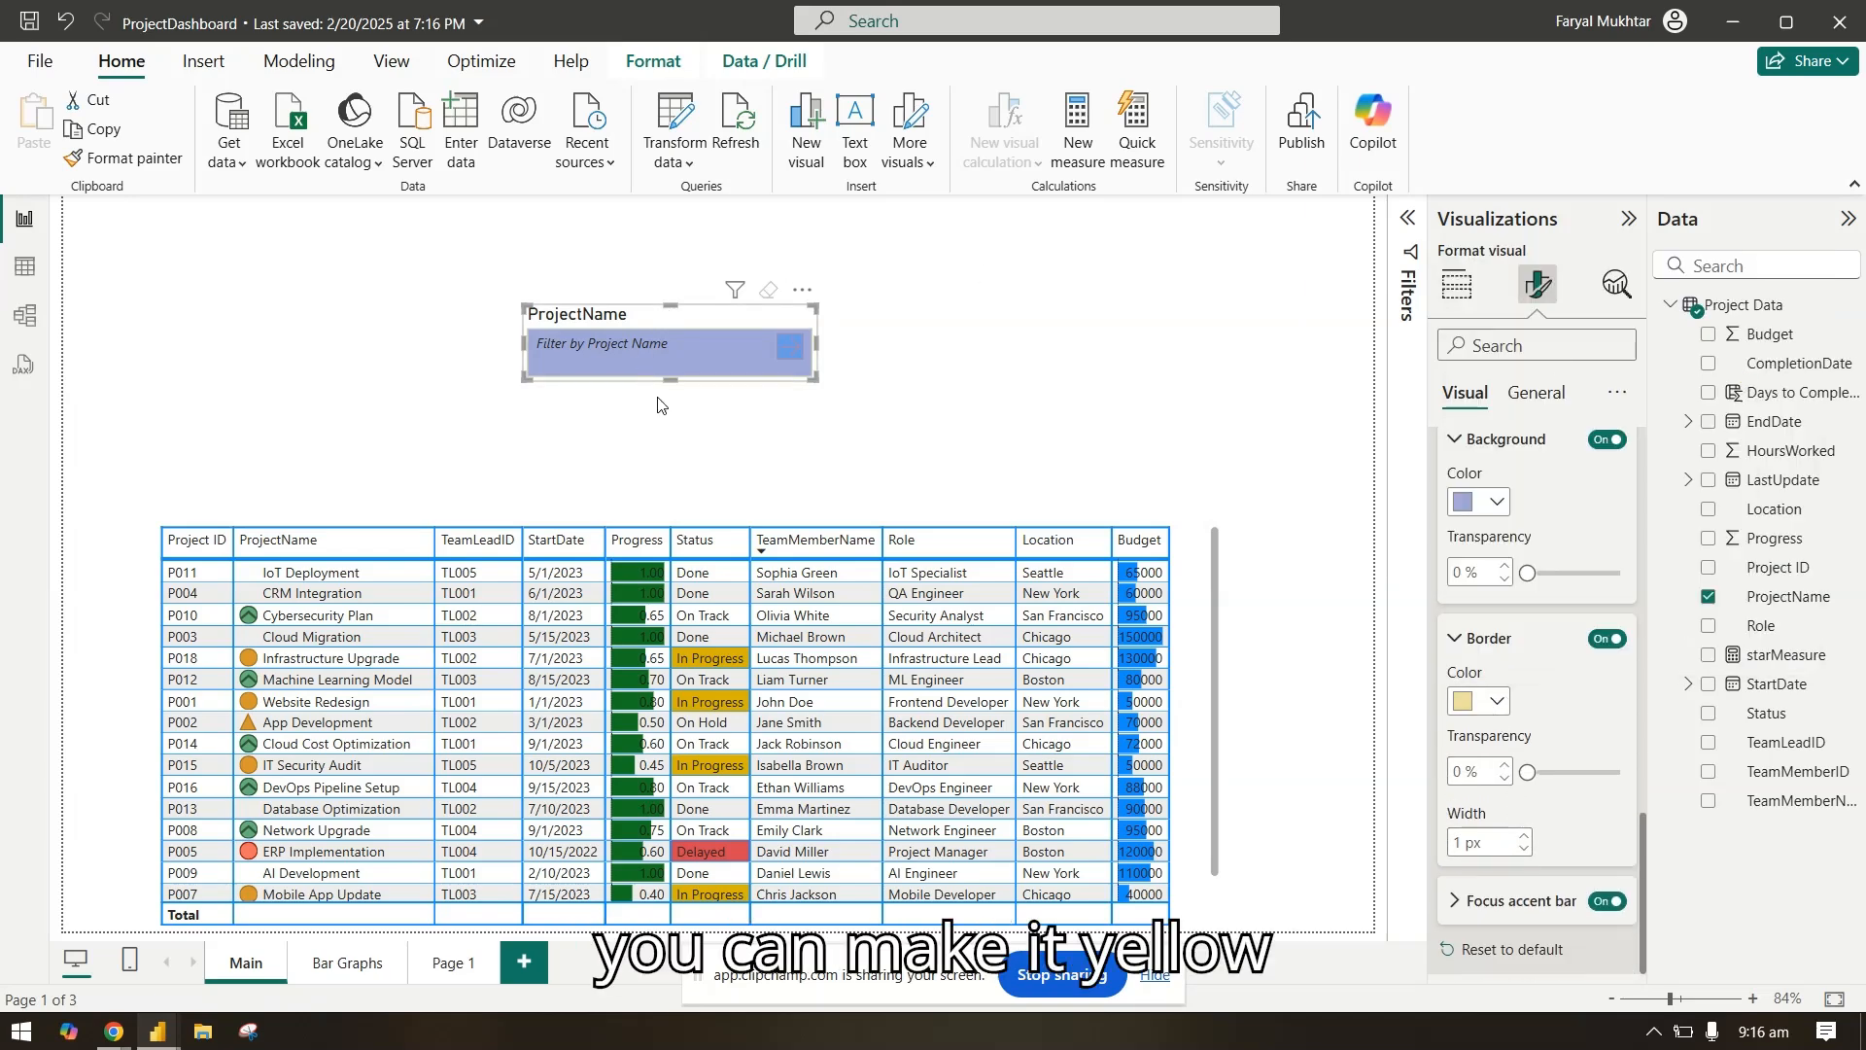
# Step: Reduce the slicer's height to about 58 and turn off its title
pyautogui.moveTo(671, 379); pyautogui.dragTo(674, 363)
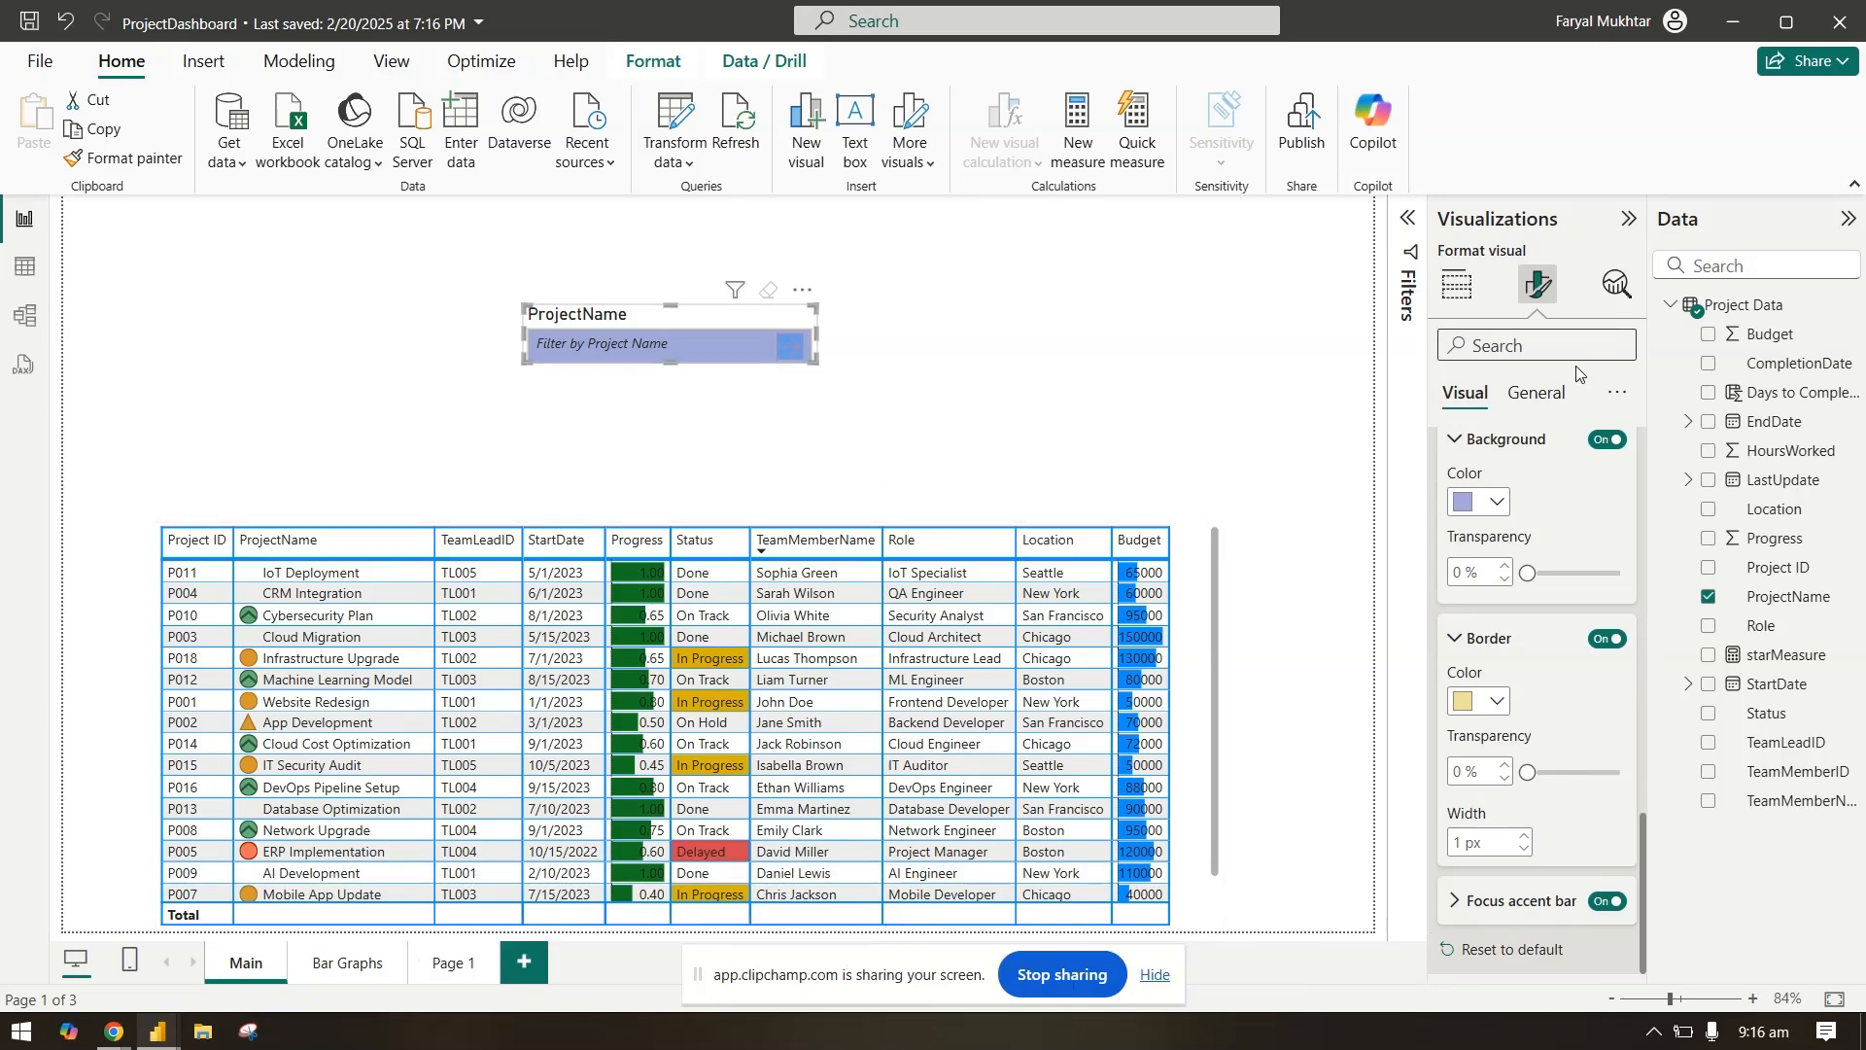
pyautogui.click(1539, 395)
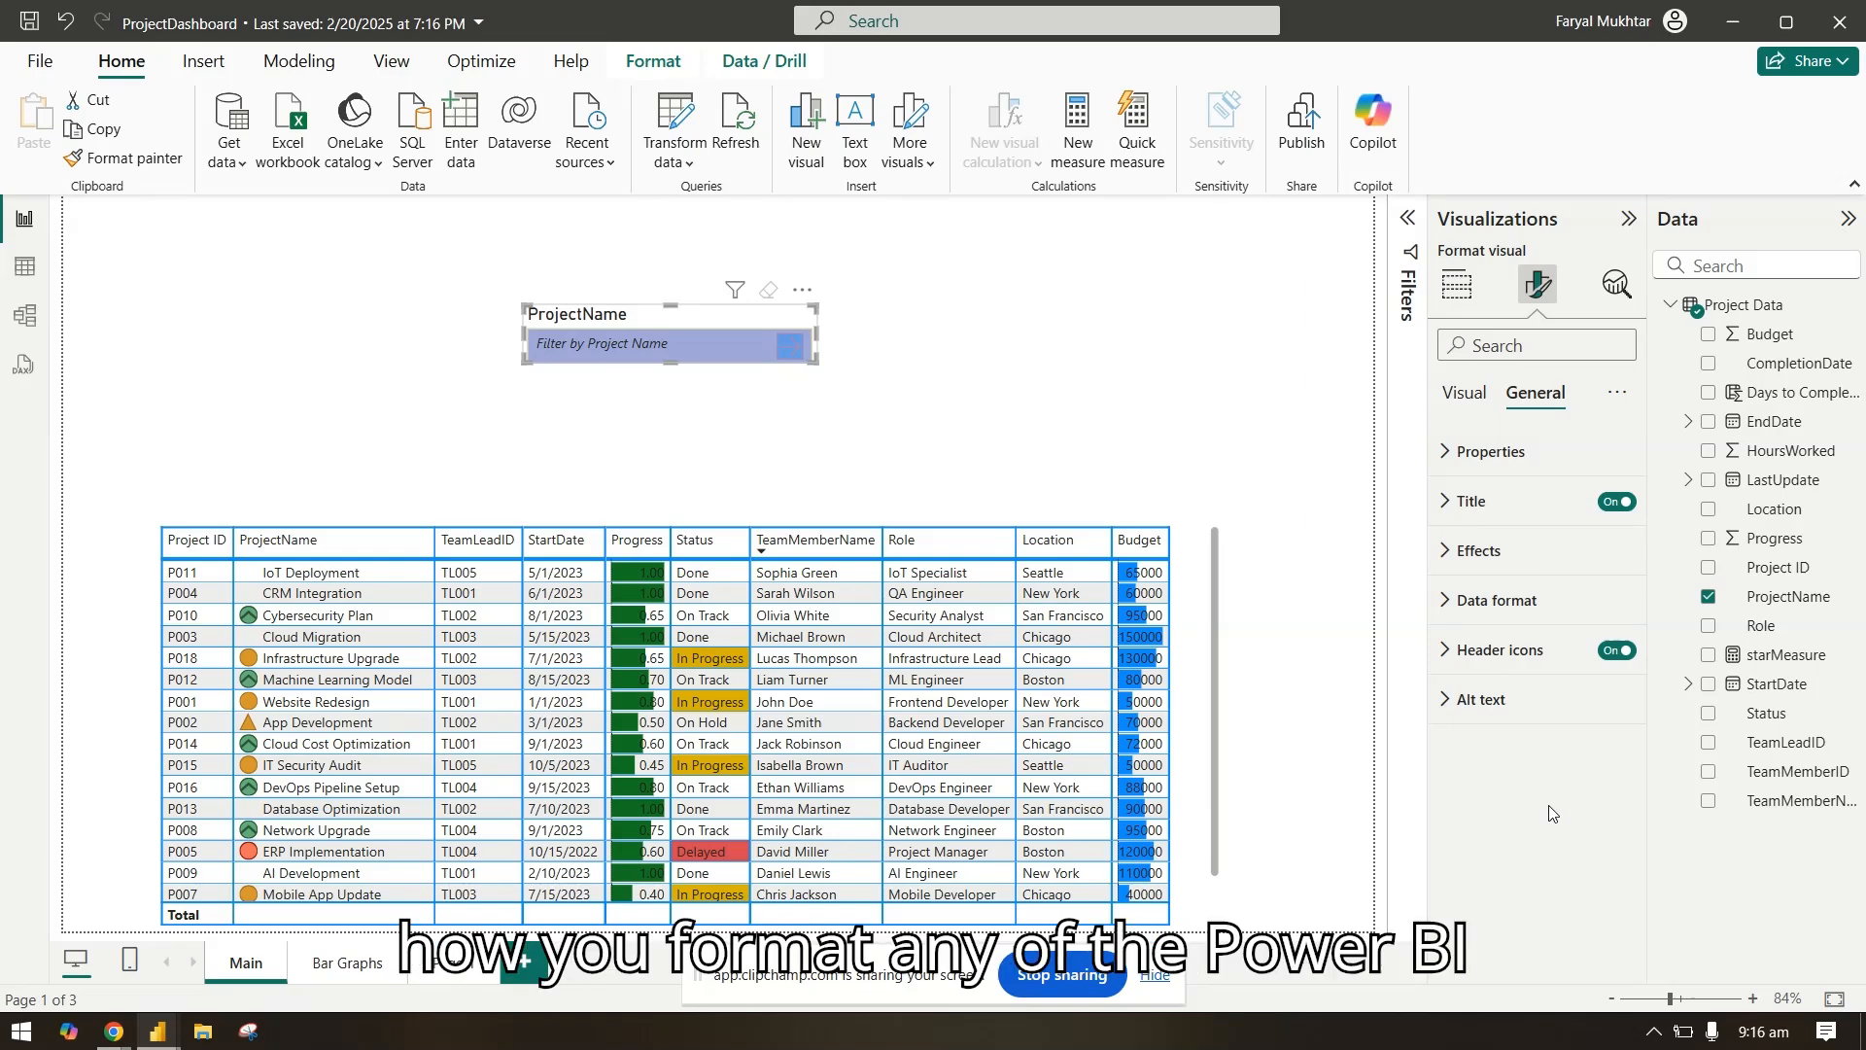
pyautogui.click(1515, 504)
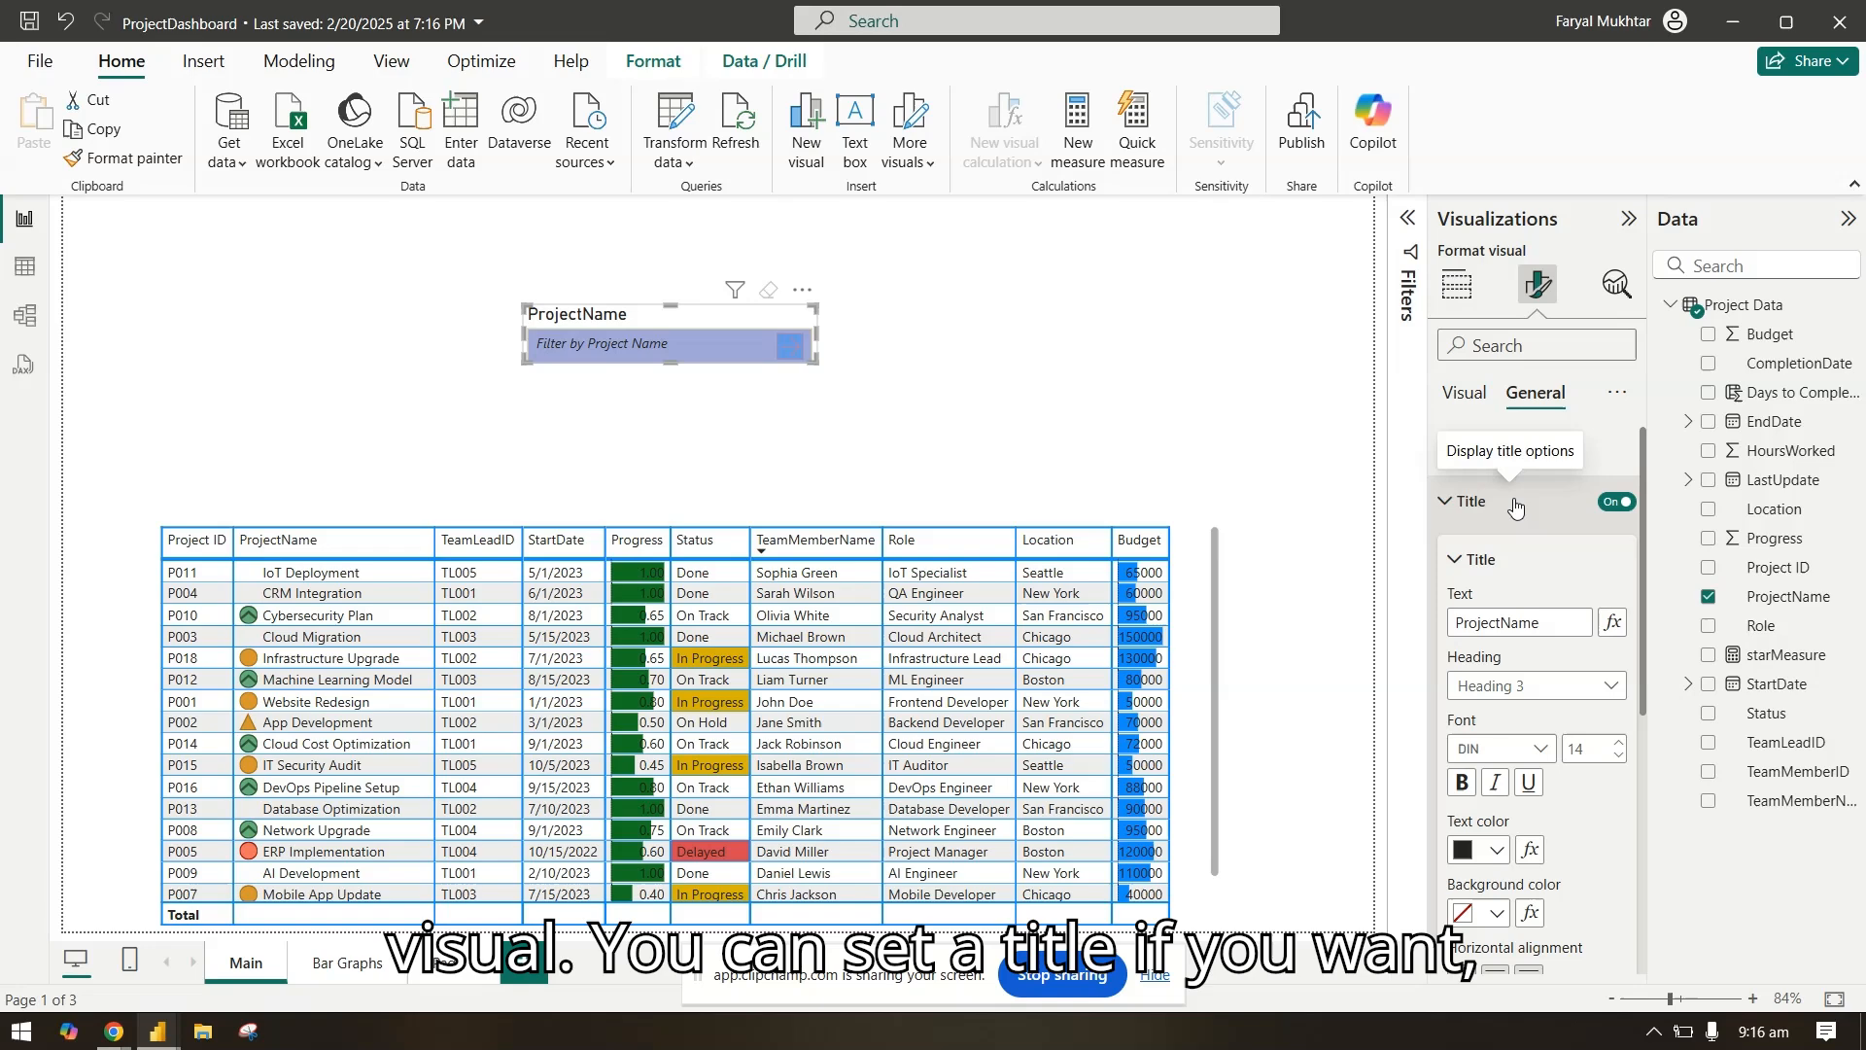
pyautogui.click(1617, 501)
pyautogui.click(1481, 500)
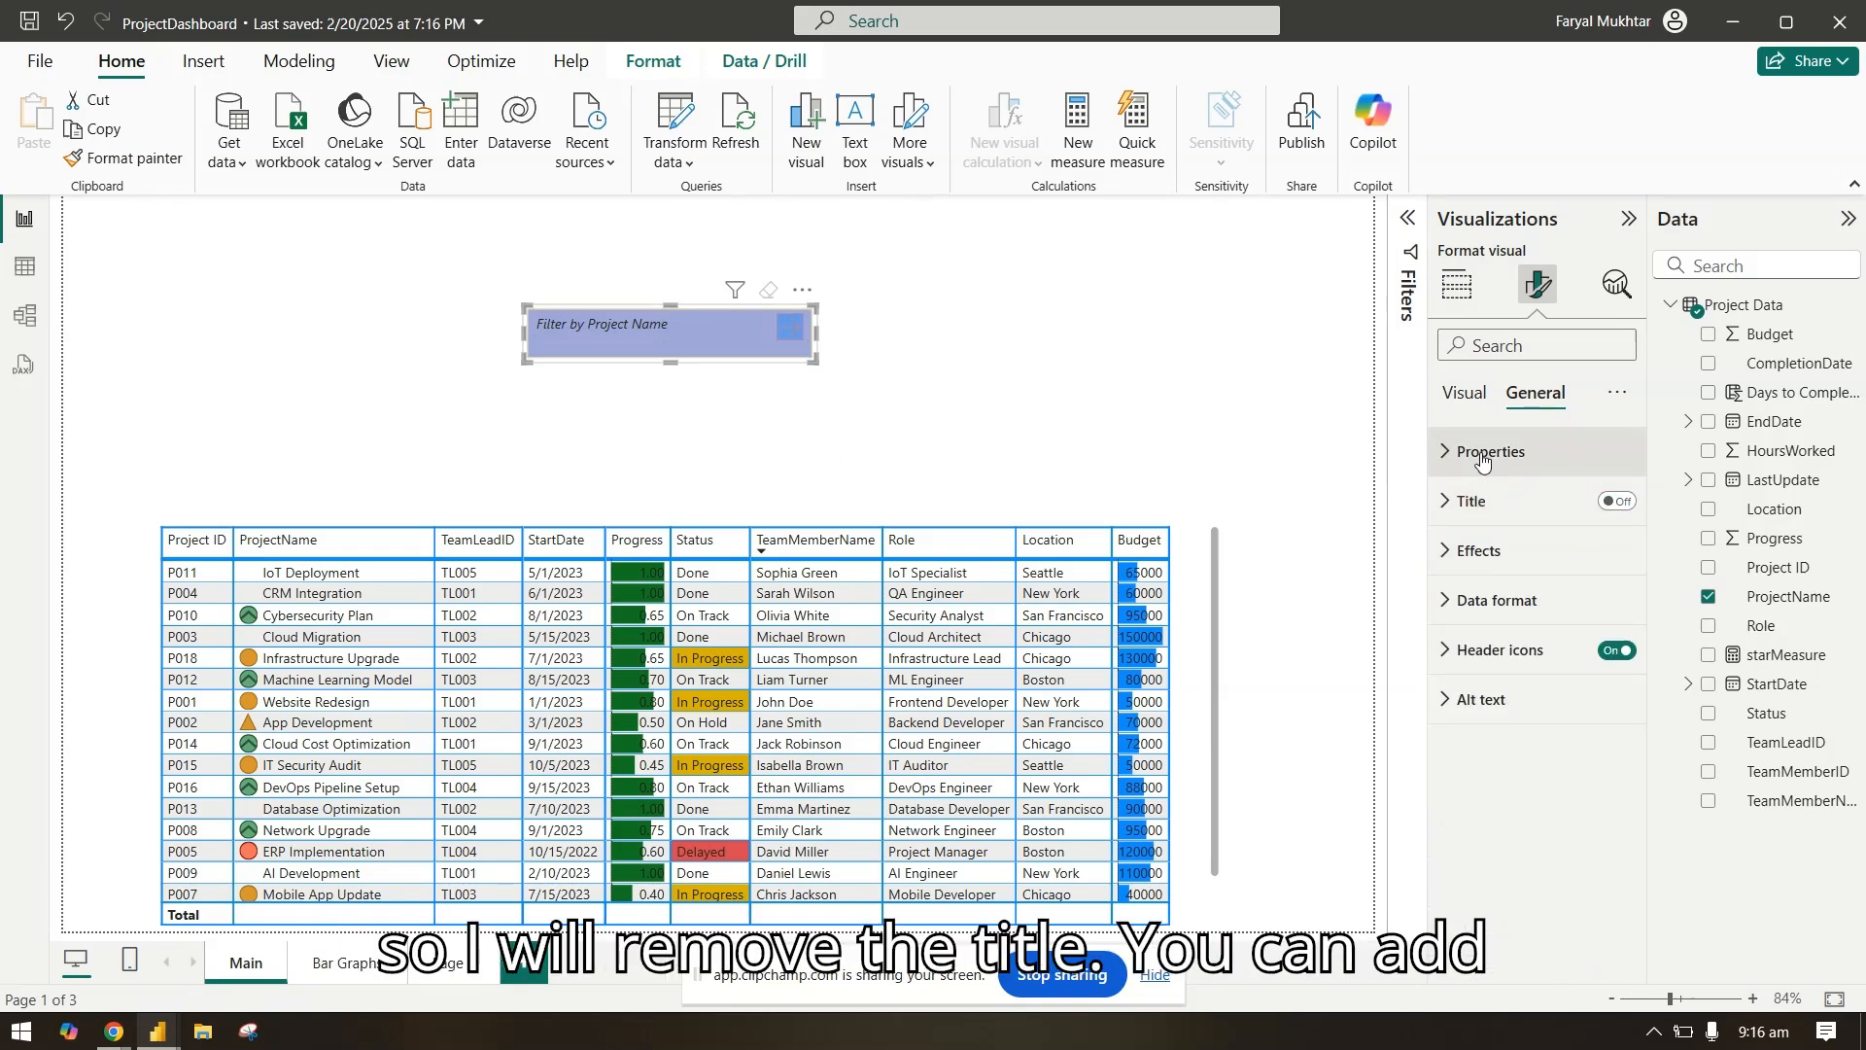
# Step: Shrink the slicer slightly on the canvas so it fits closely around its input text box
pyautogui.click(1481, 453)
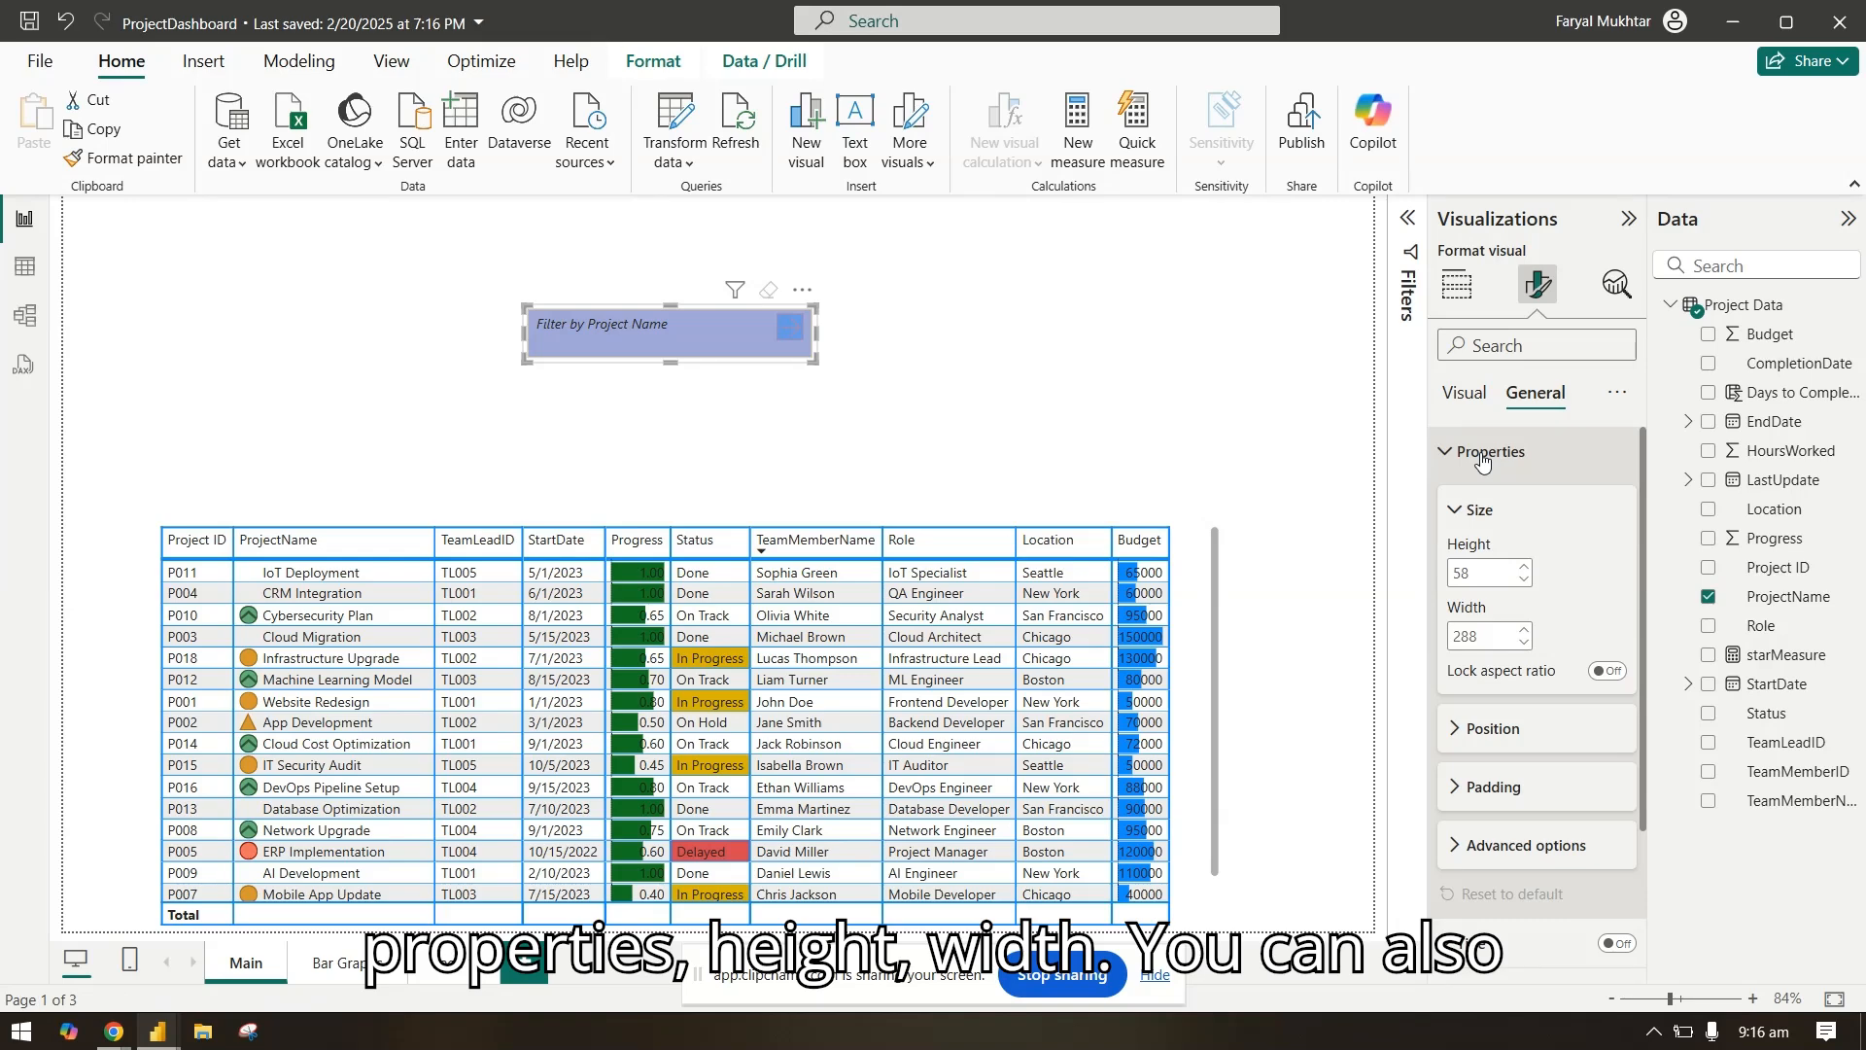
pyautogui.moveTo(816, 361); pyautogui.dragTo(815, 355)
pyautogui.click(1562, 456)
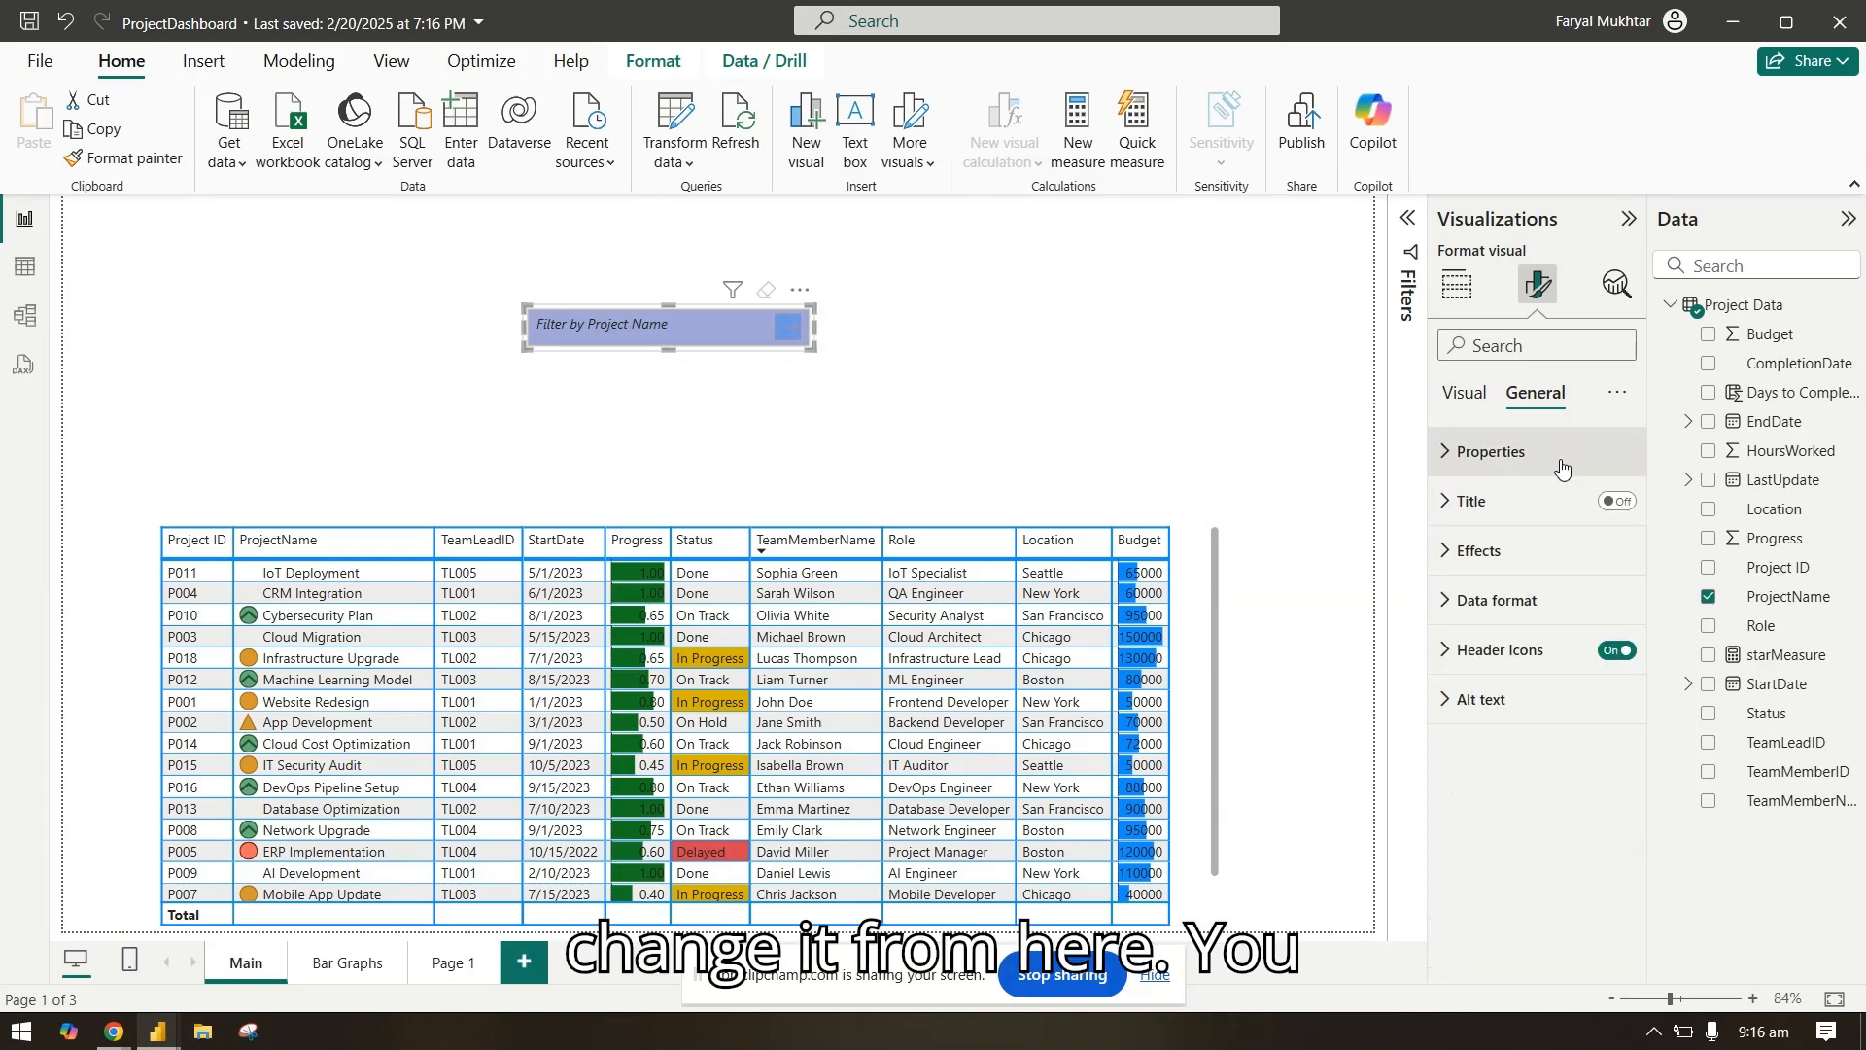
# Step: Examine the slicer's effects and data format options, and view the formatted slicer on the report page
pyautogui.click(1548, 571)
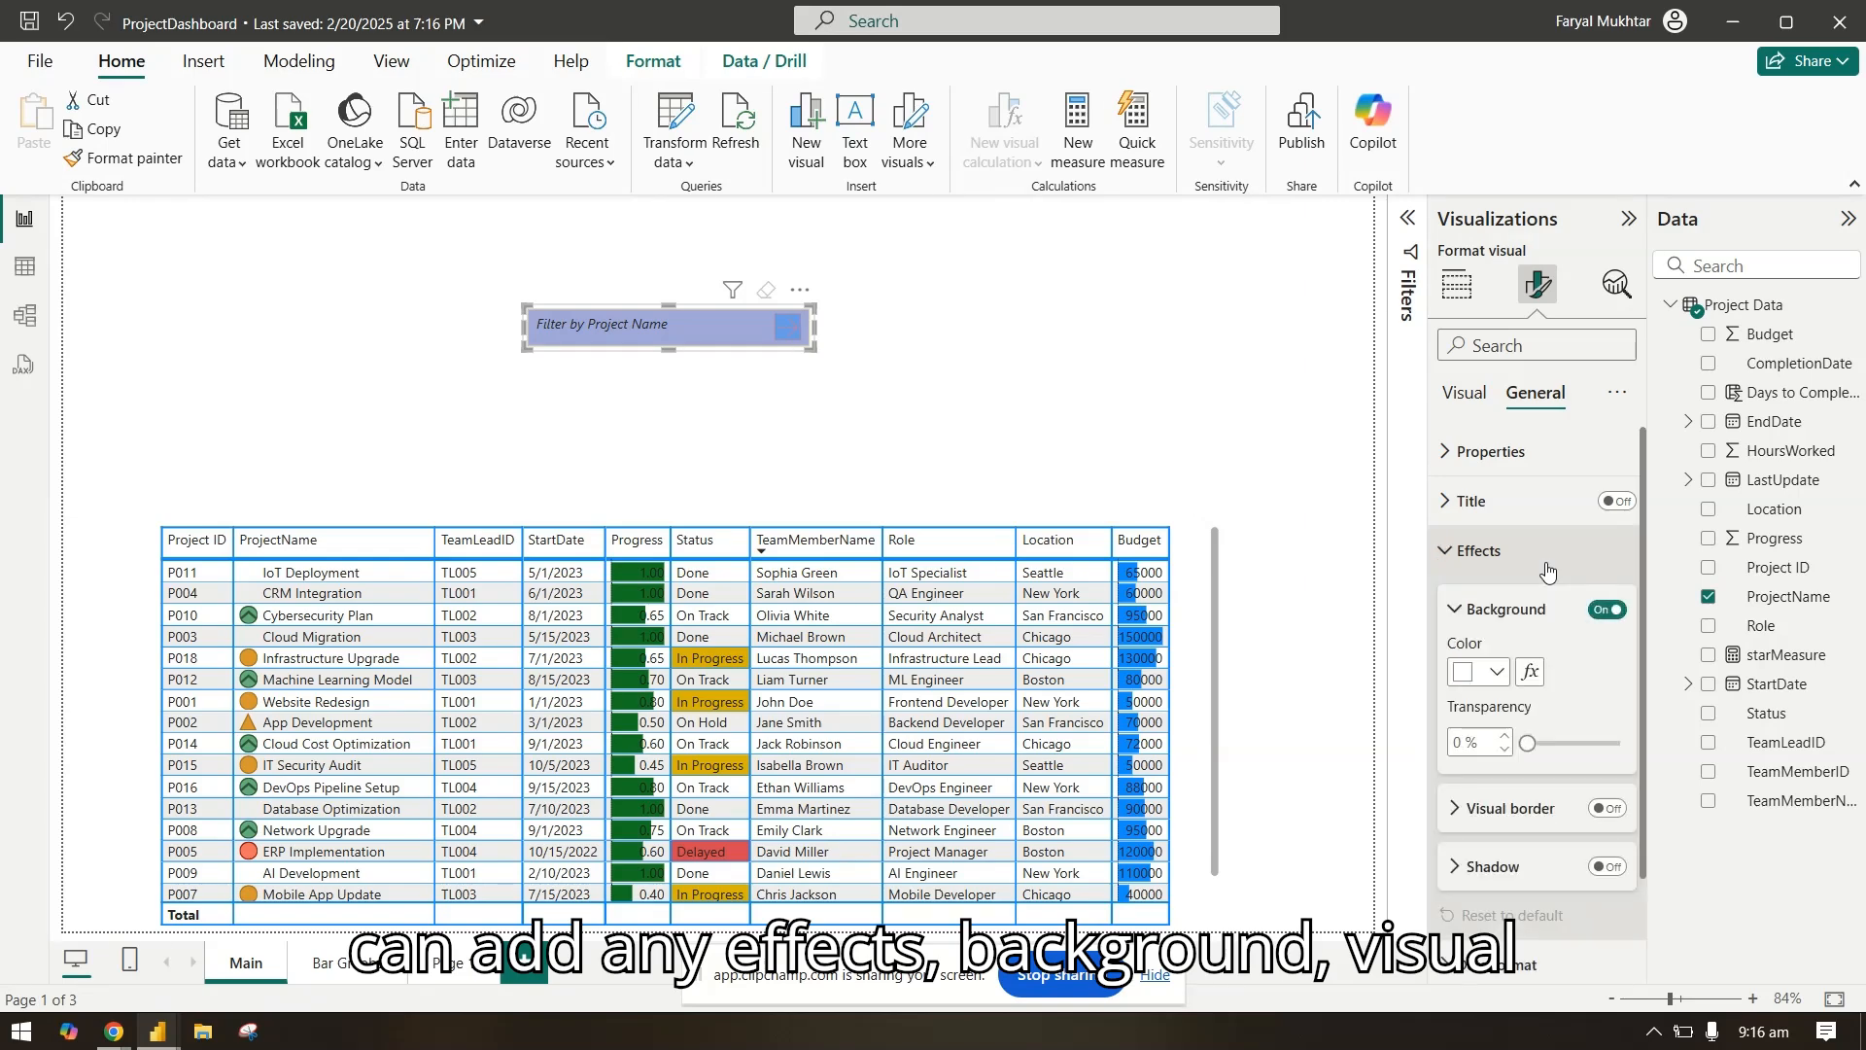
pyautogui.click(1548, 566)
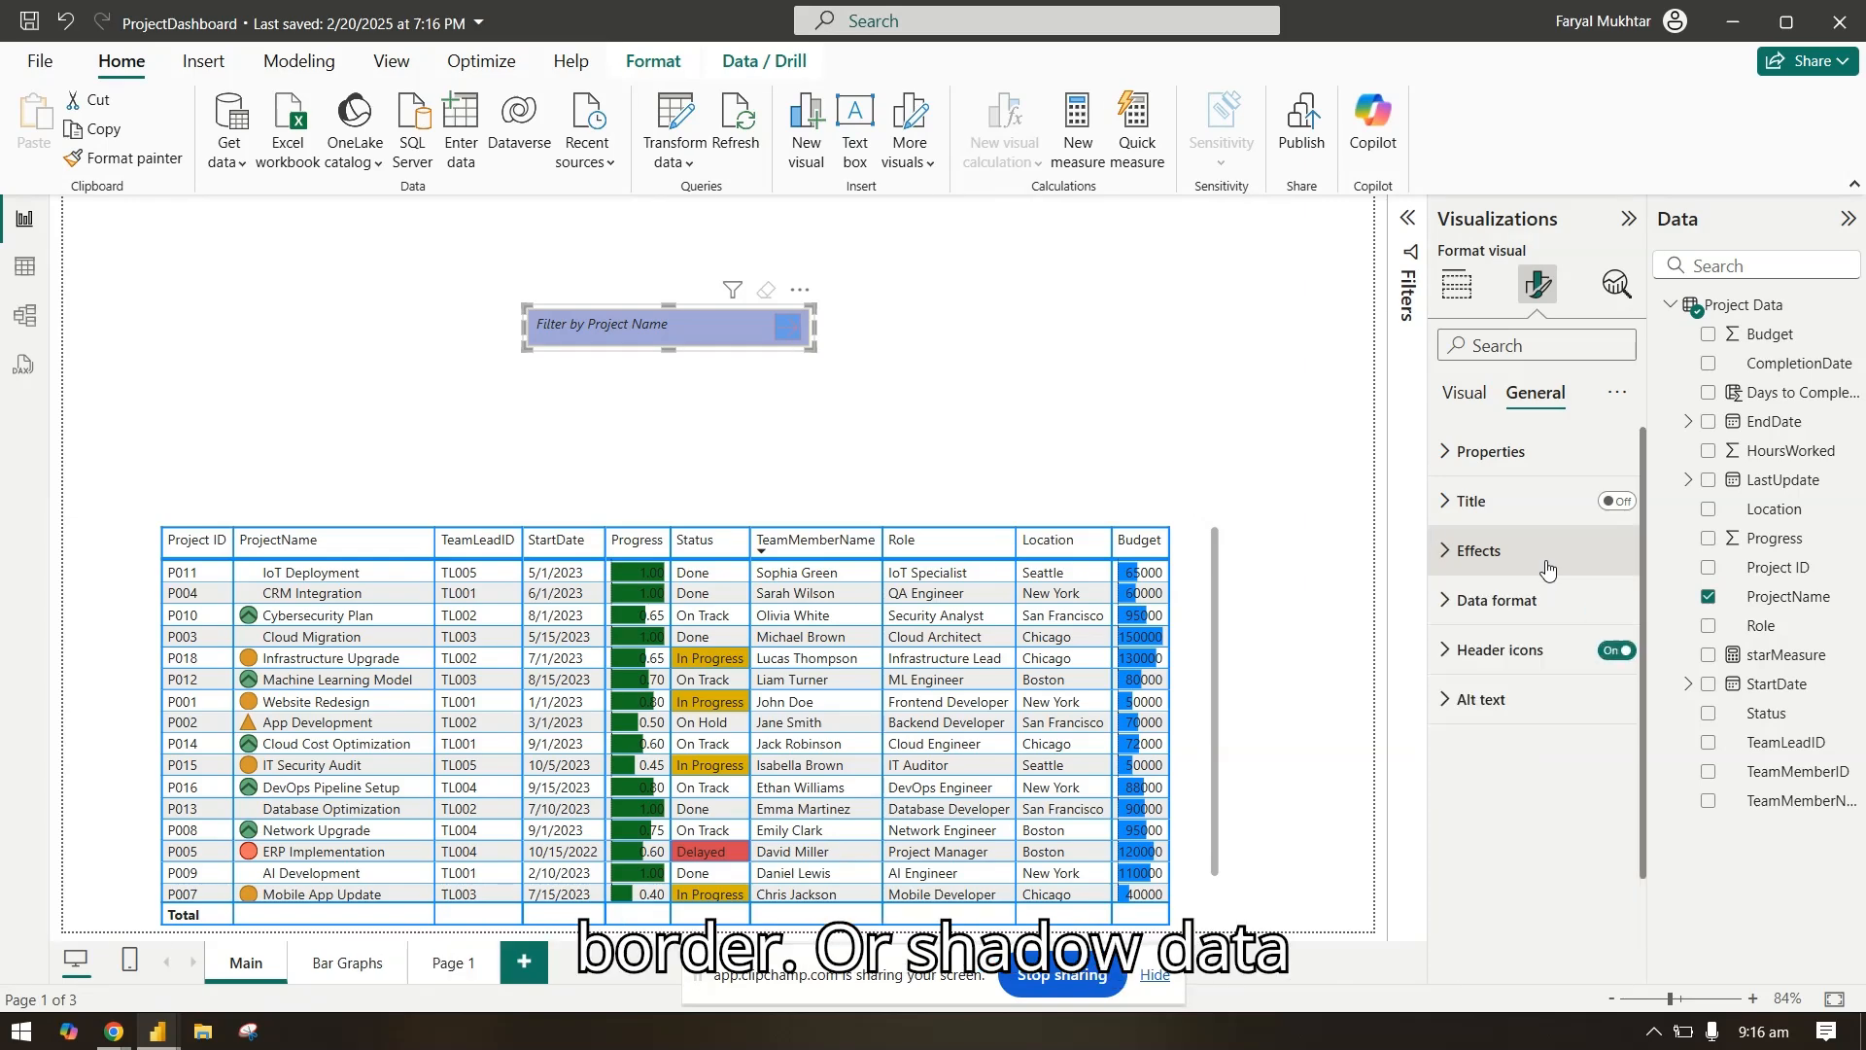
pyautogui.click(1547, 604)
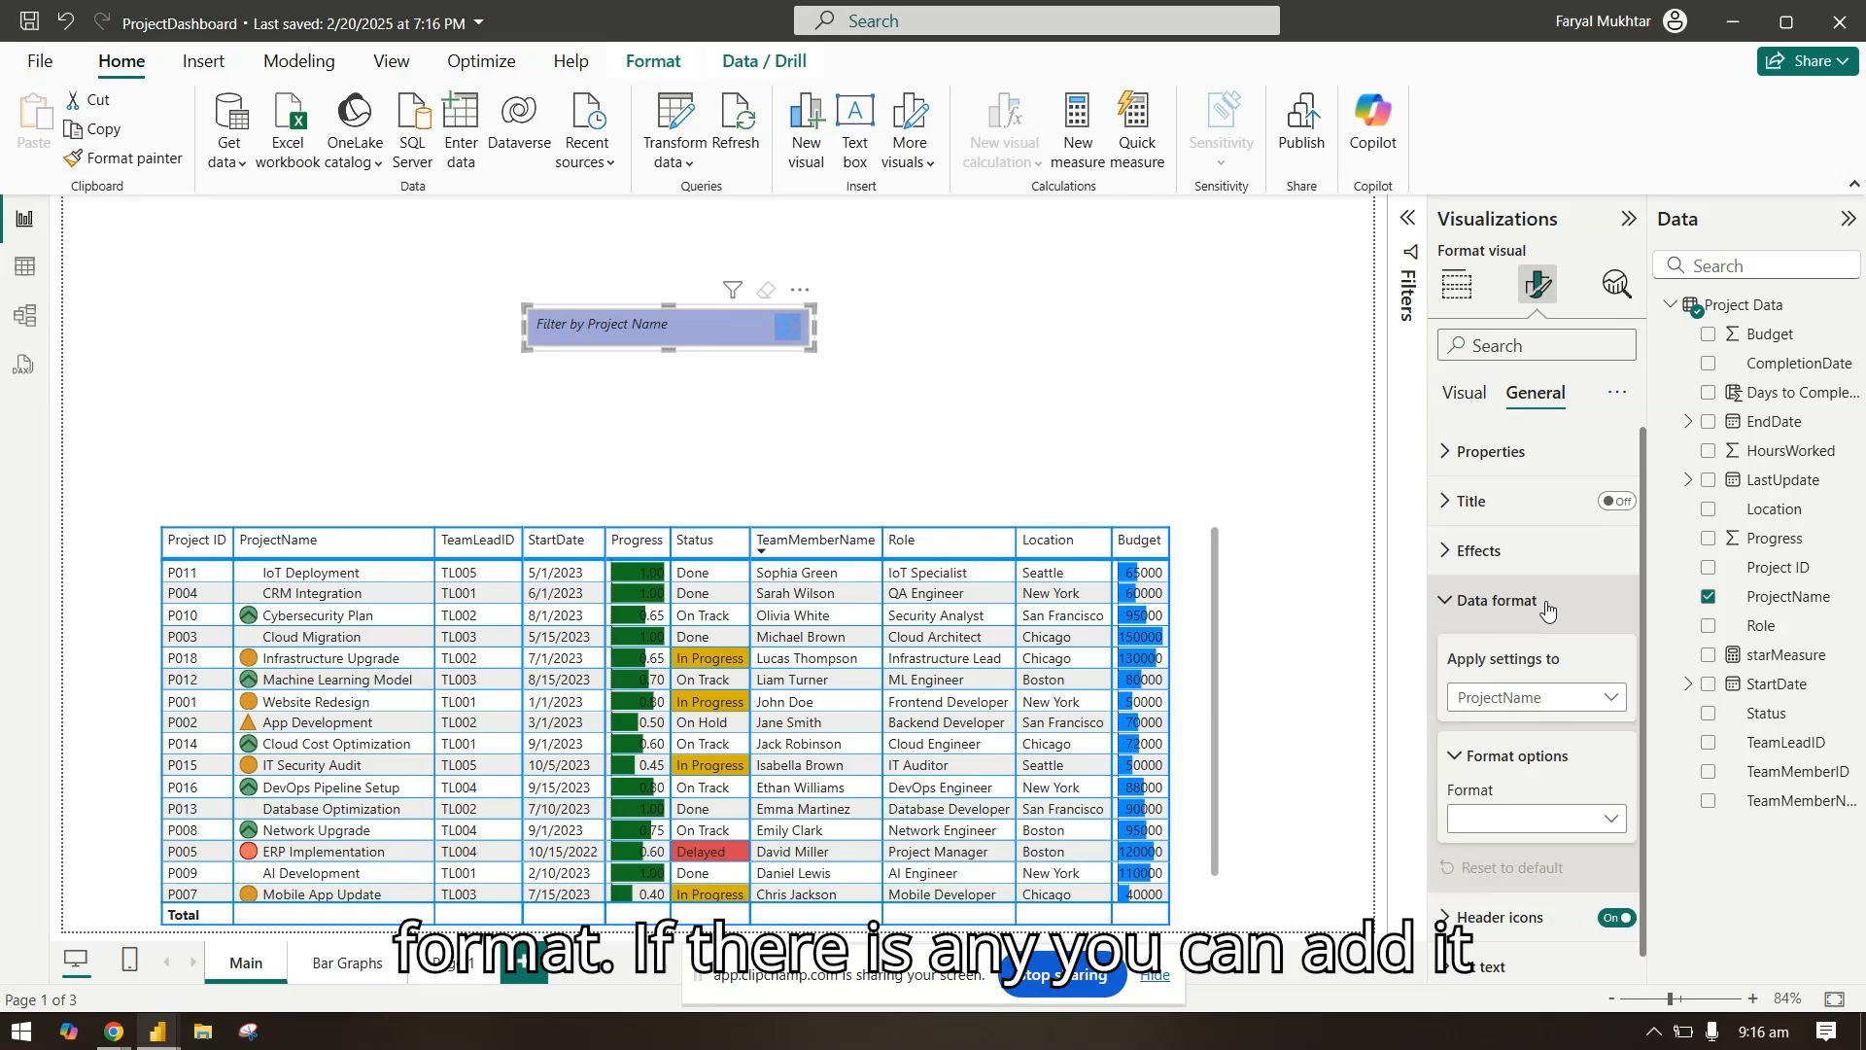
pyautogui.click(1547, 604)
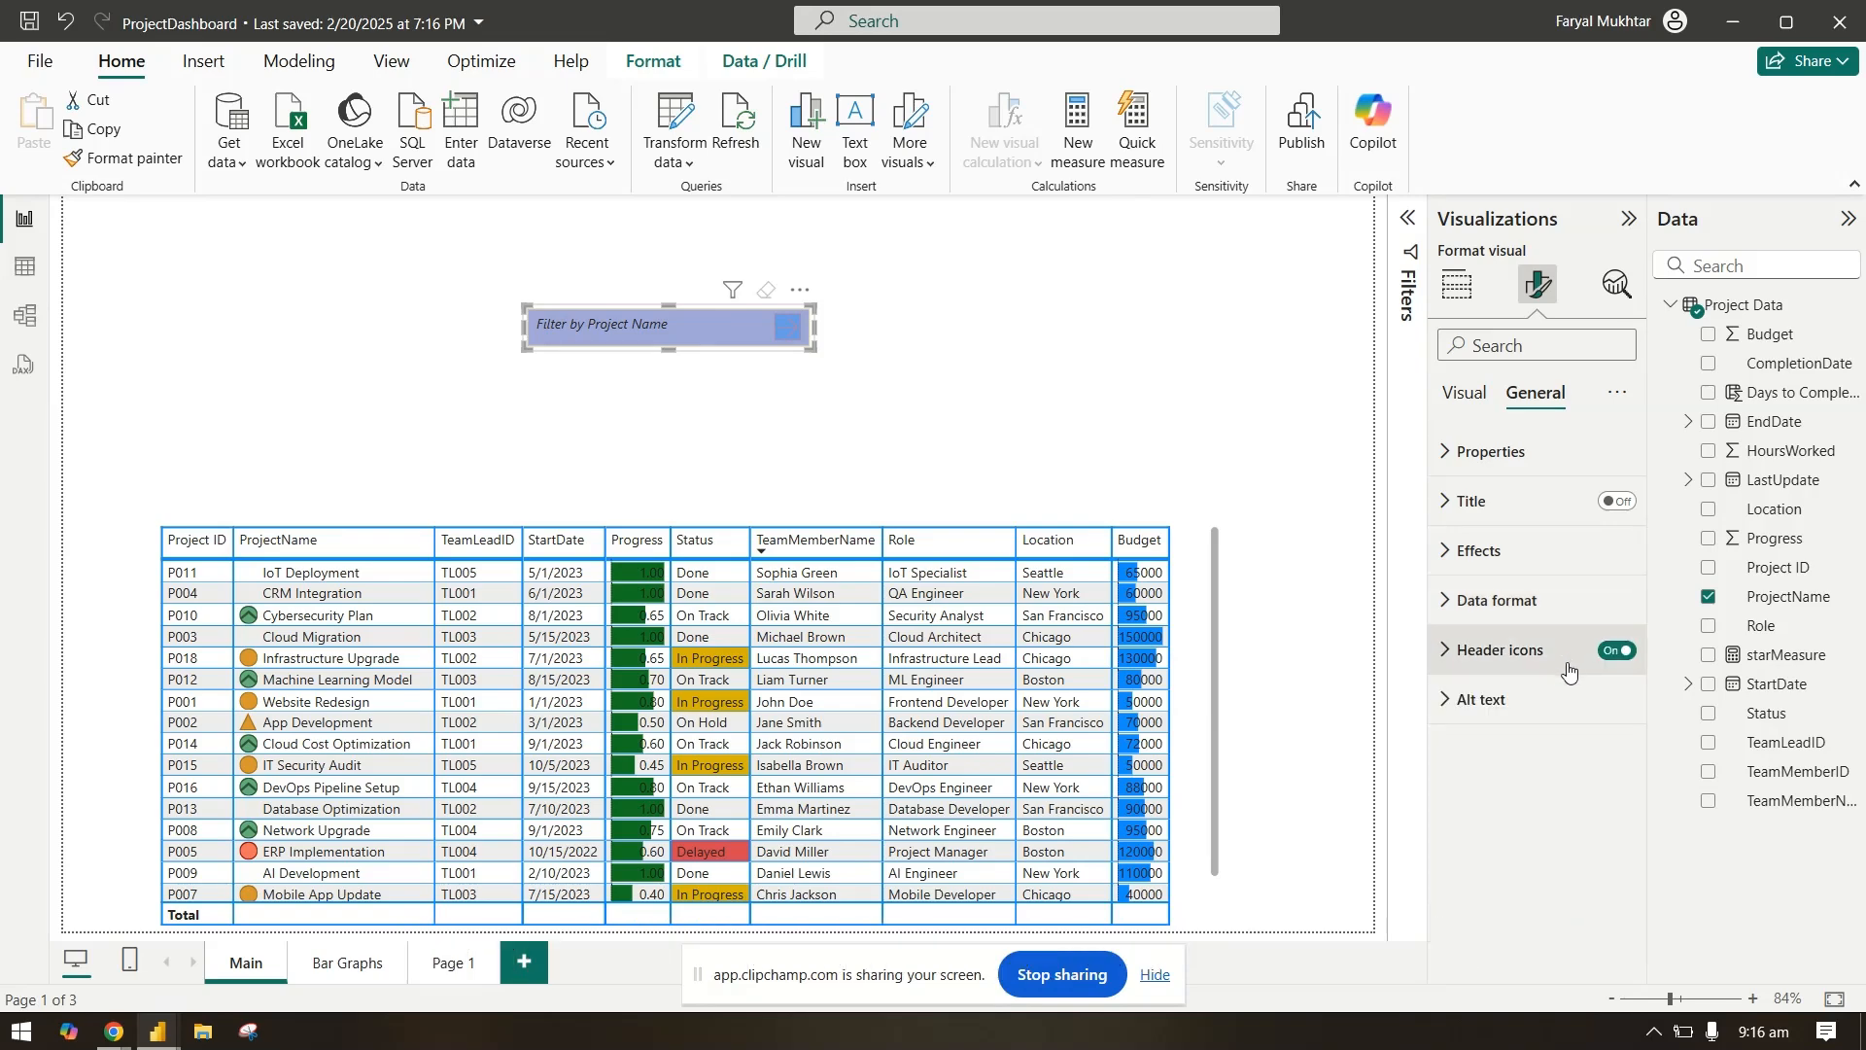
pyautogui.click(885, 395)
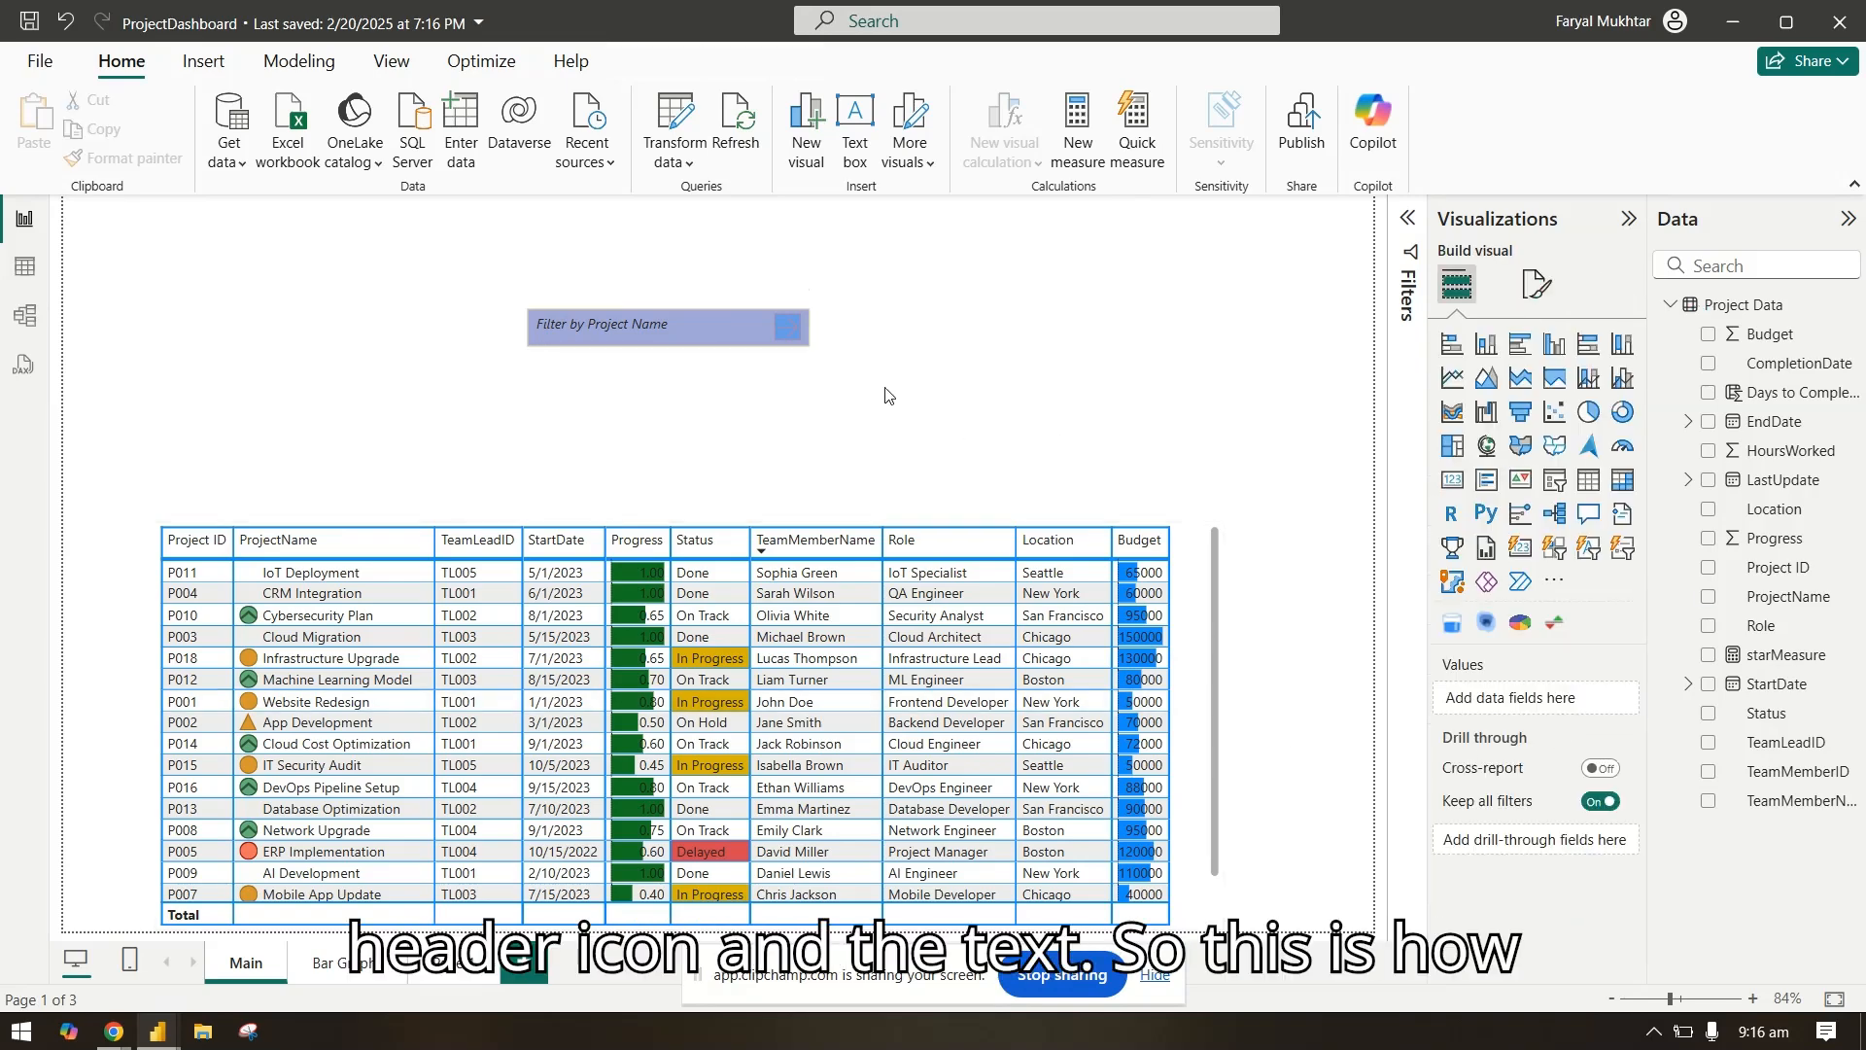
pyautogui.click(720, 326)
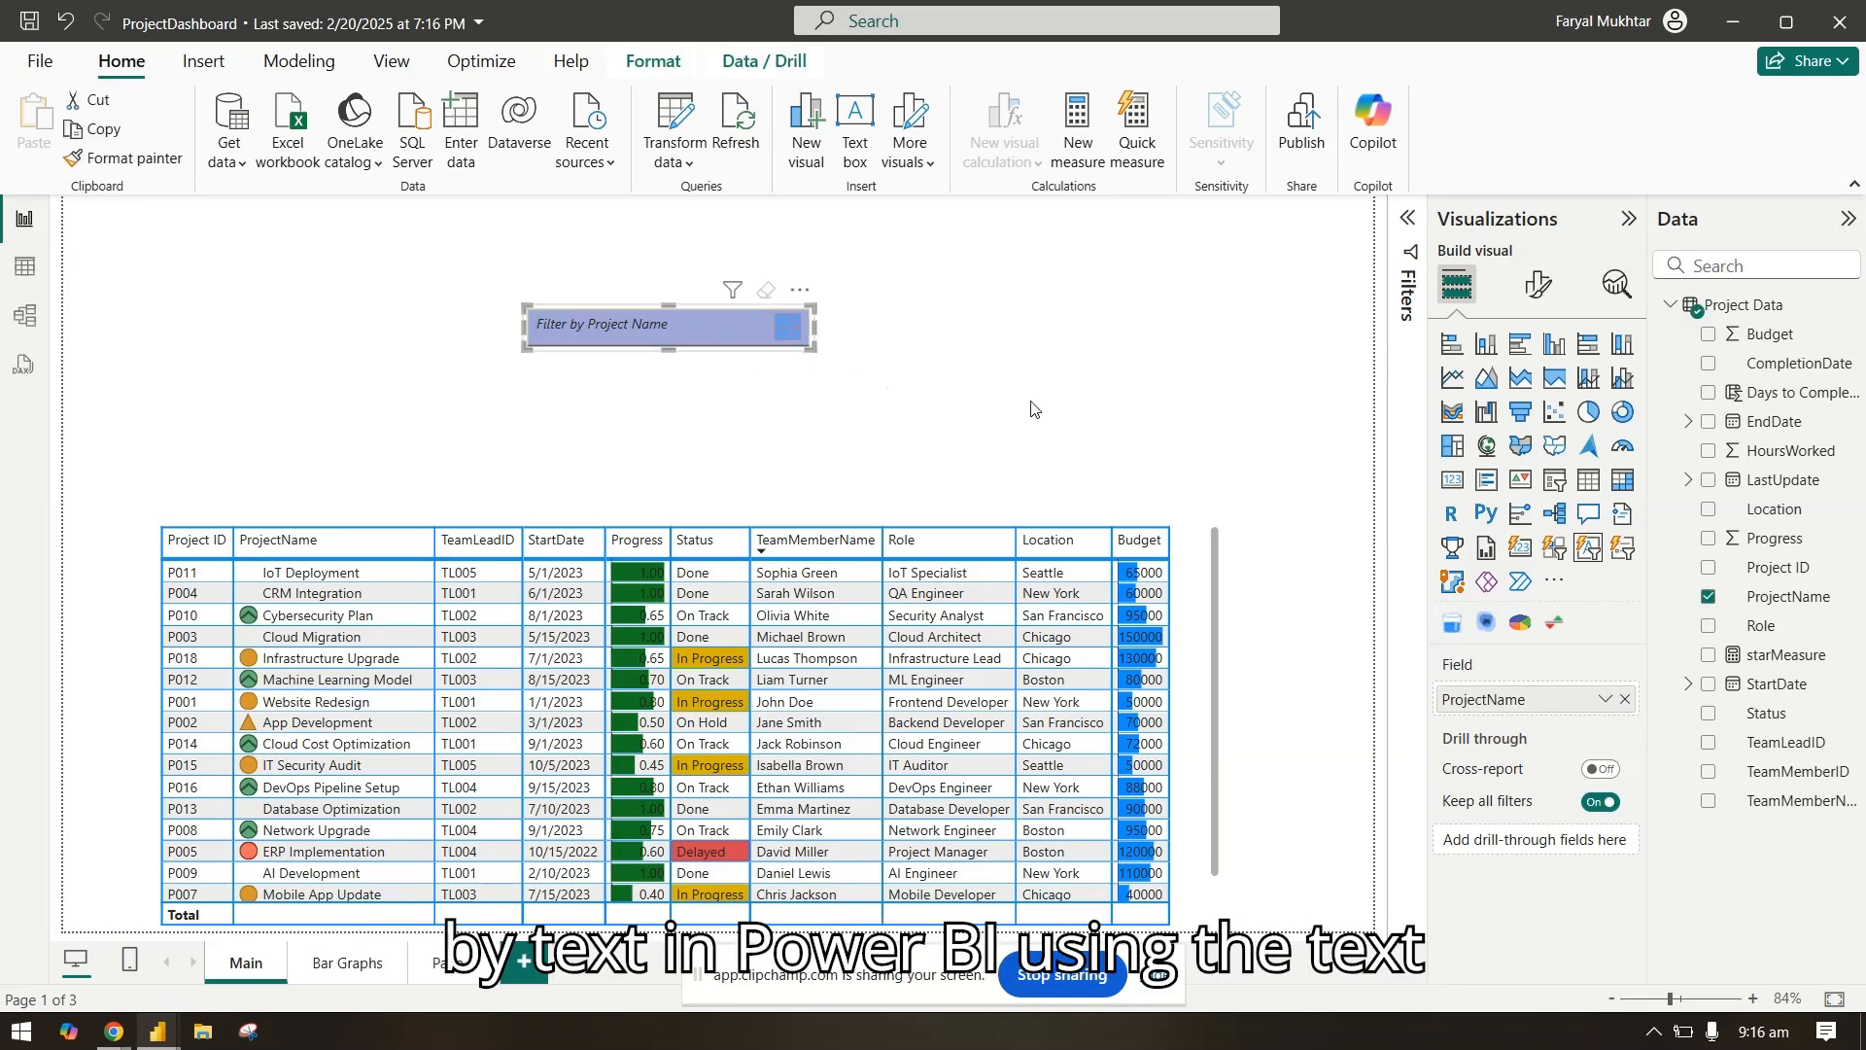